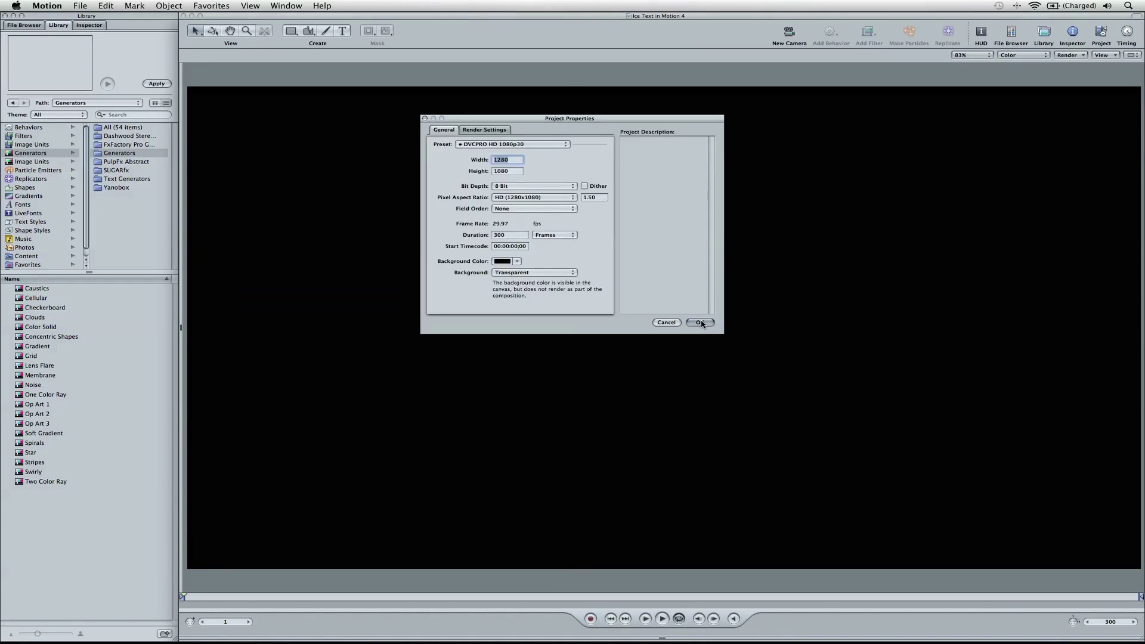
Confirm the DVCPRO HD 1080p30 preset to create the new project
left_click(698, 323)
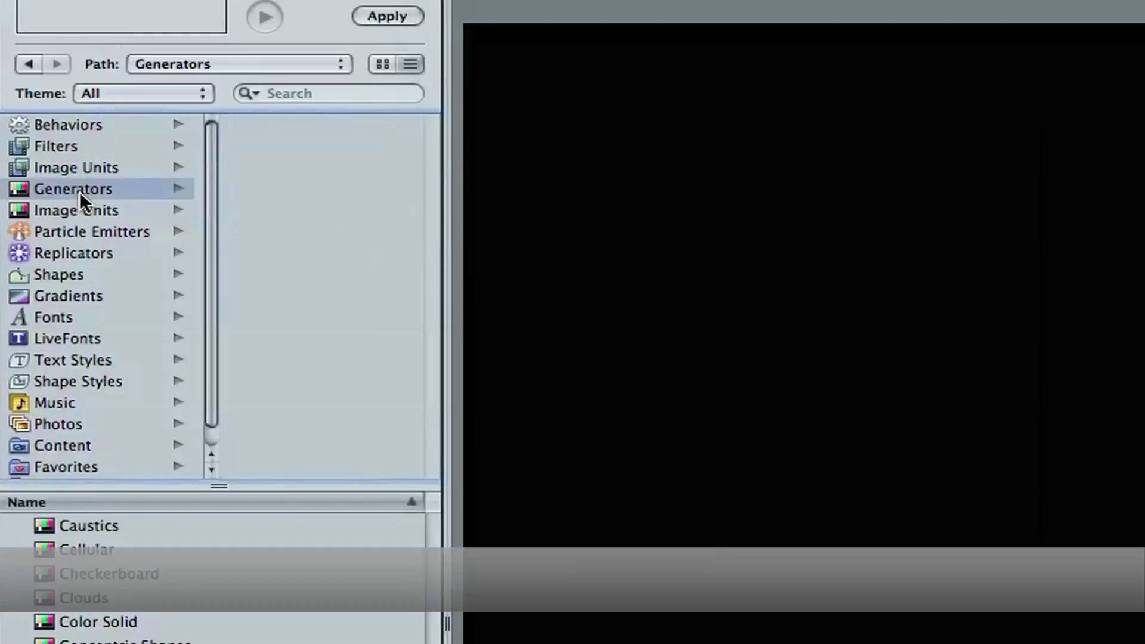
Apply the Clouds generator from the Library's Generators and show its parameters in the Inspector
left_click(34, 156)
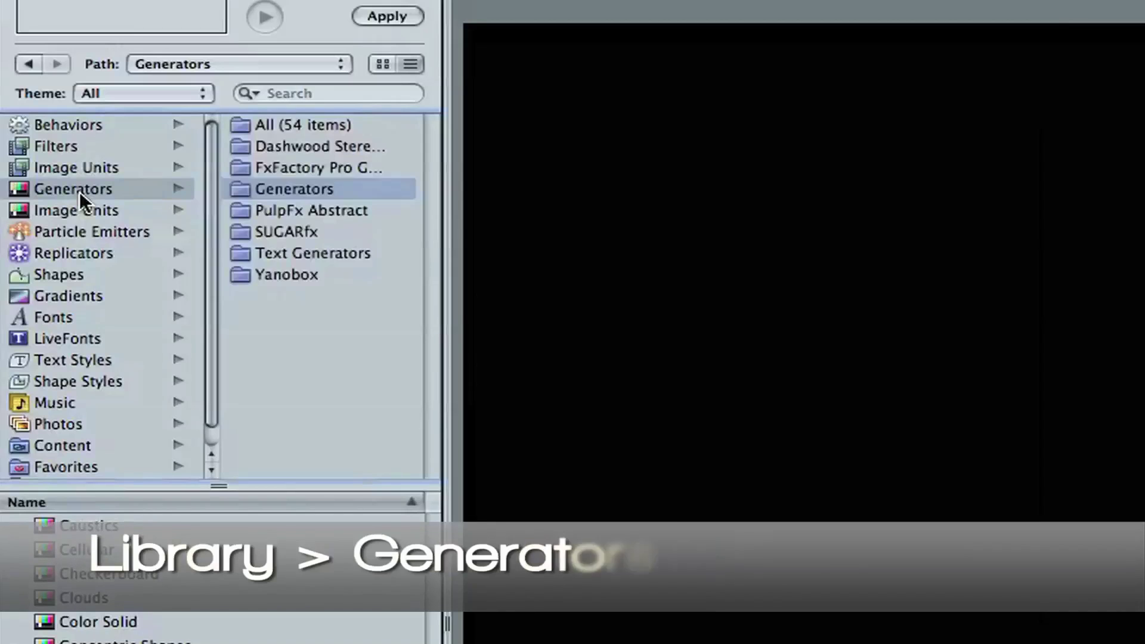
left_click(90, 598)
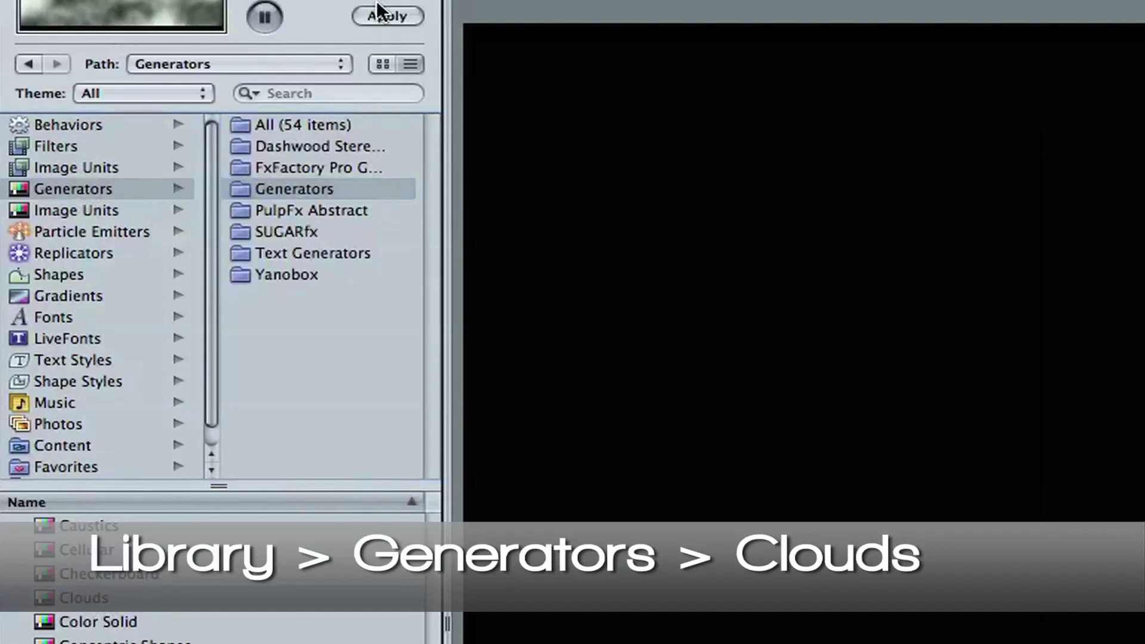
left_click(383, 17)
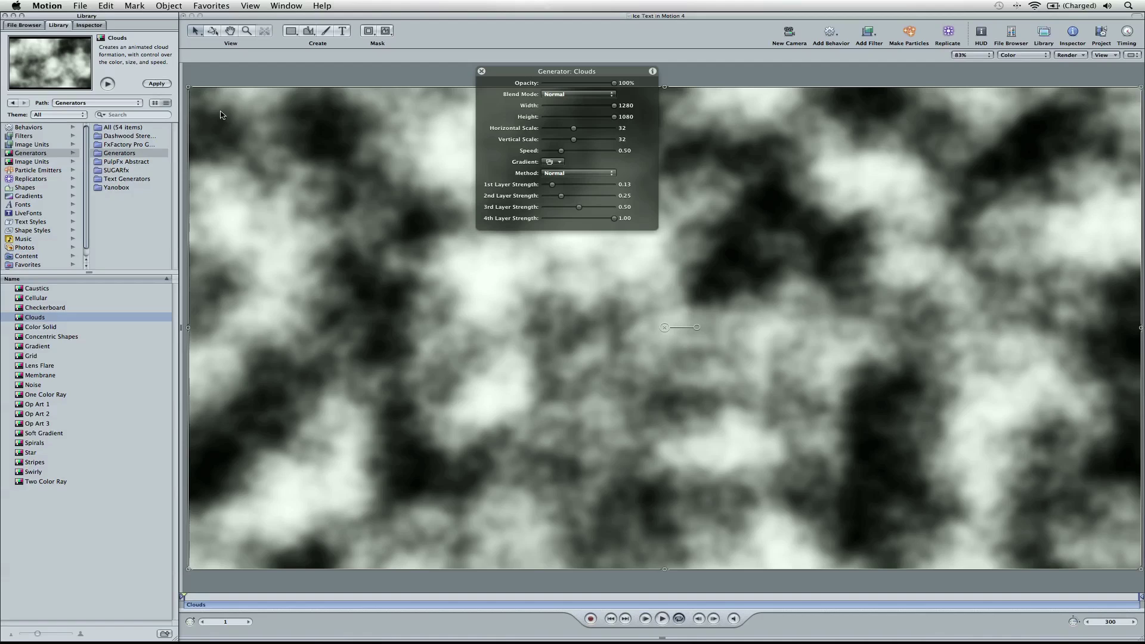
left_click(90, 25)
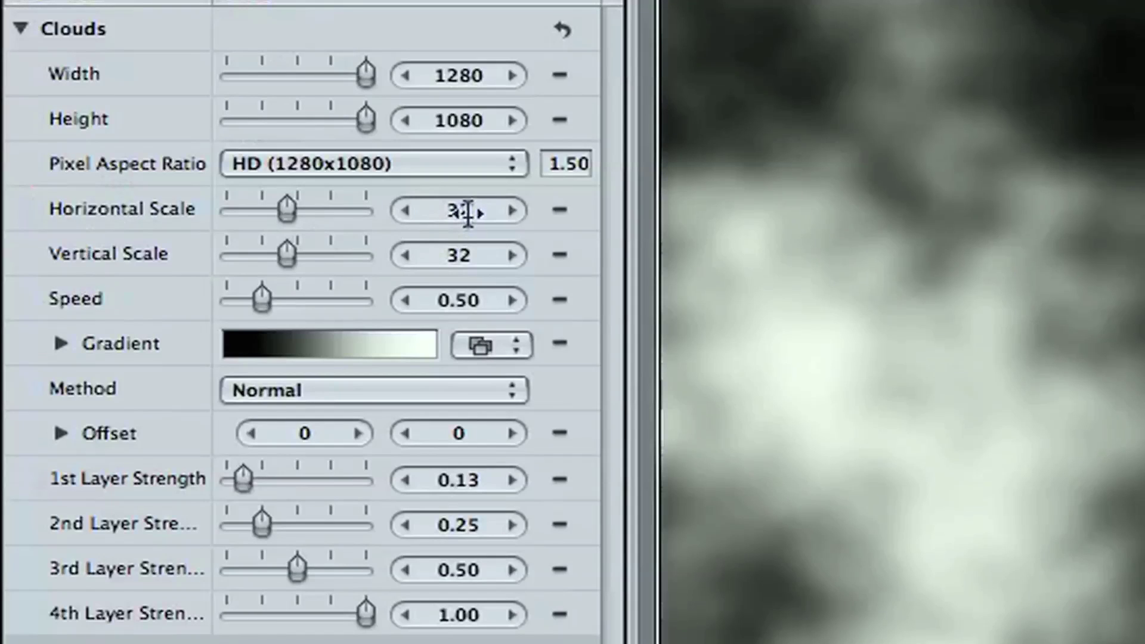
Set the clouds' Horizontal and Vertical Scale to 20 and Speed to 0
double_click(468, 210)
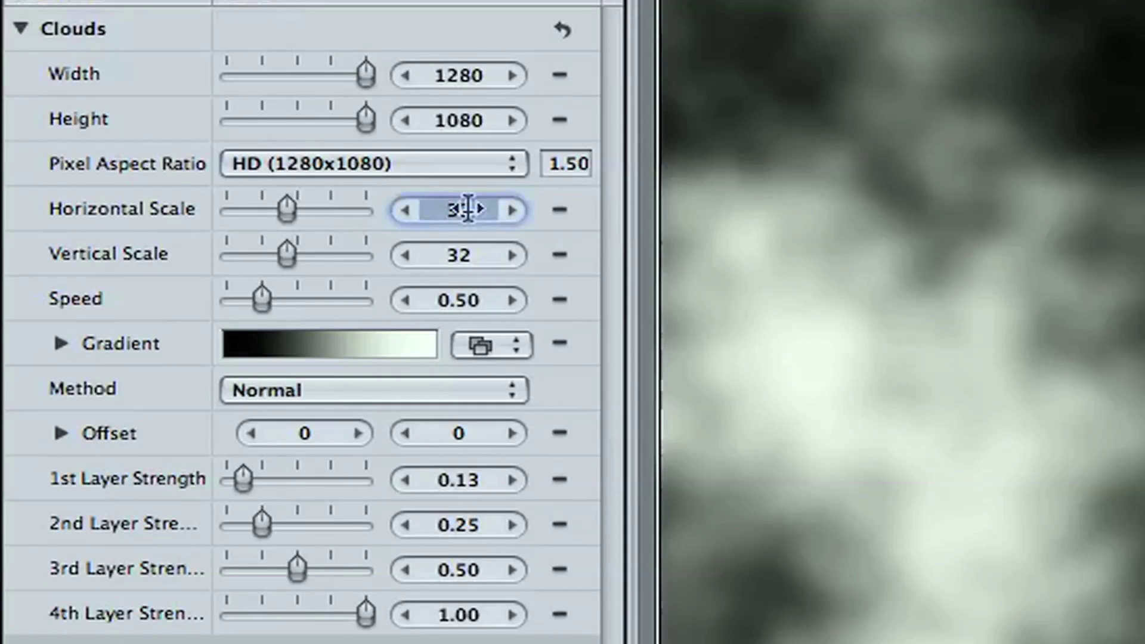
type("24")
key("Return")
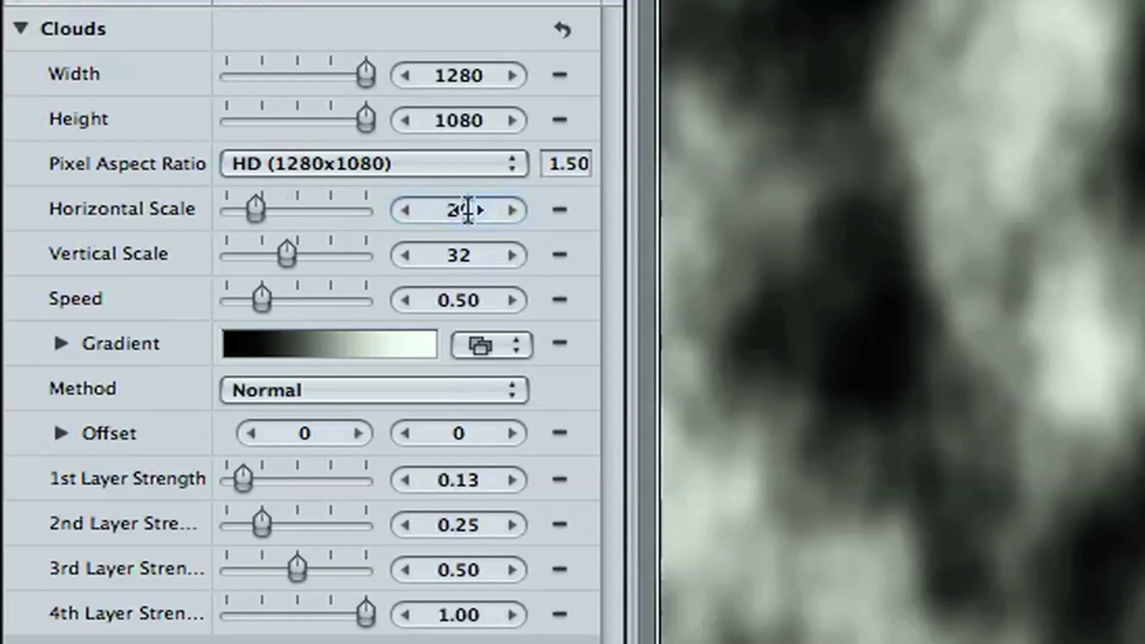
double_click(457, 247)
type("20")
key("Return")
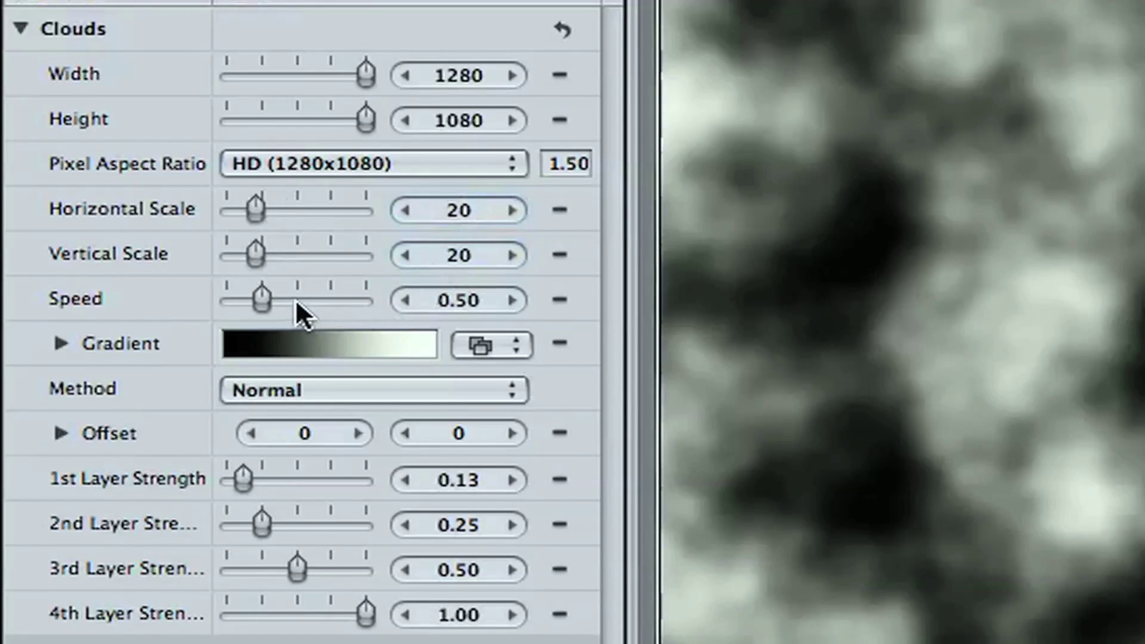
left_click_drag(260, 299, 151, 302)
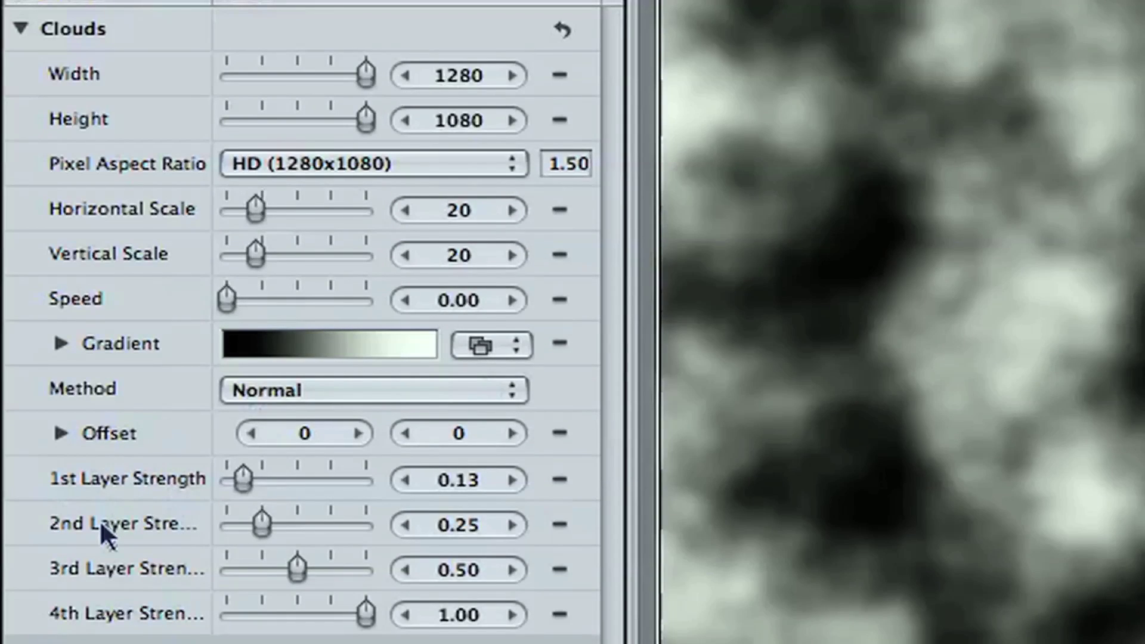
Set the clouds' 2nd Layer Strength to 0.34 and 4th Layer Strength to 0.50
left_click(468, 525)
key("BackSpace")
type(".35")
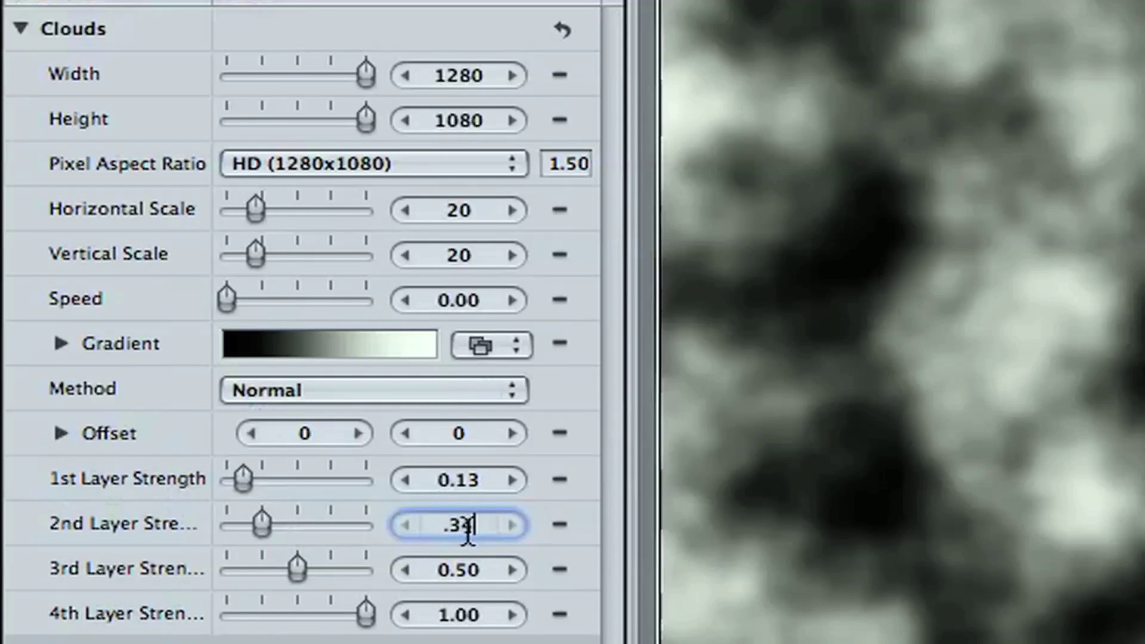
key("Return")
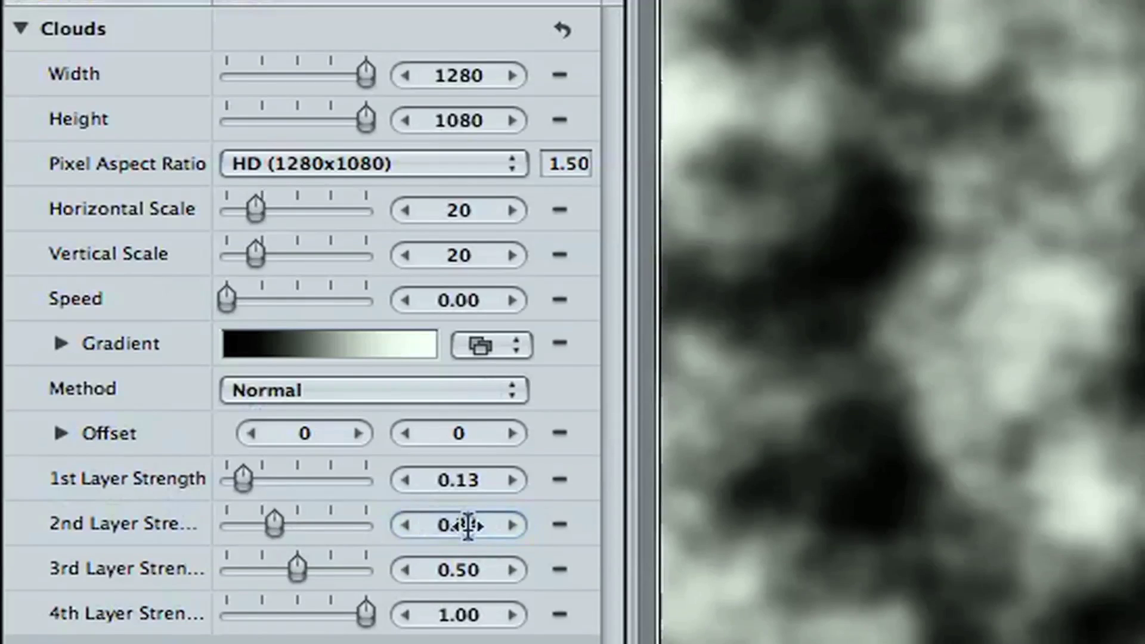
left_click(471, 615)
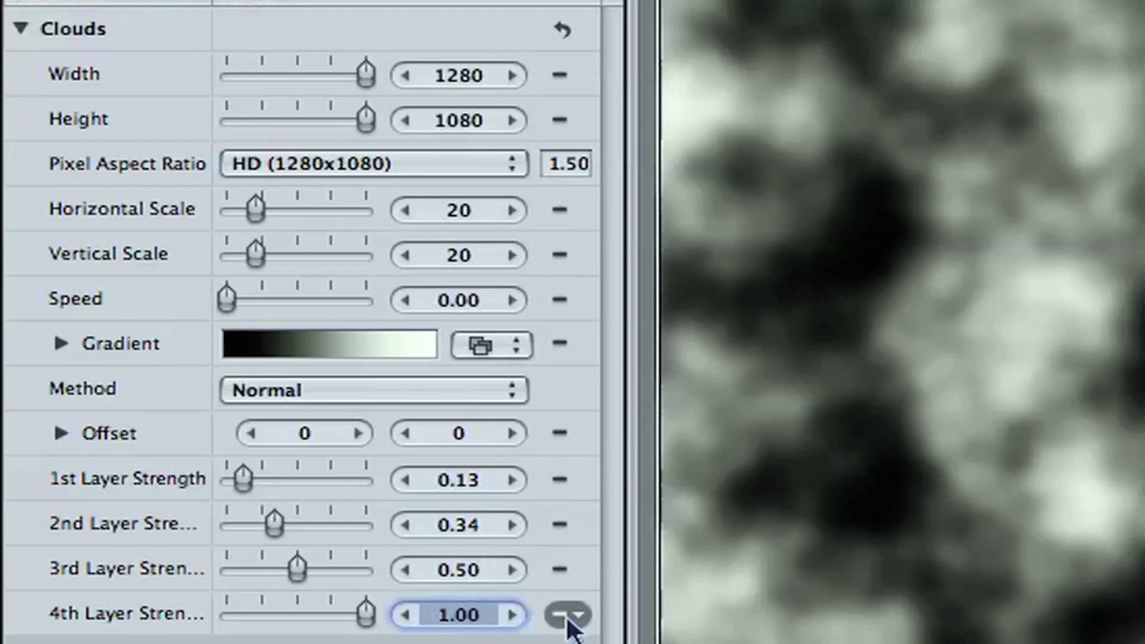
key("BackSpace")
type(".5")
key("Return")
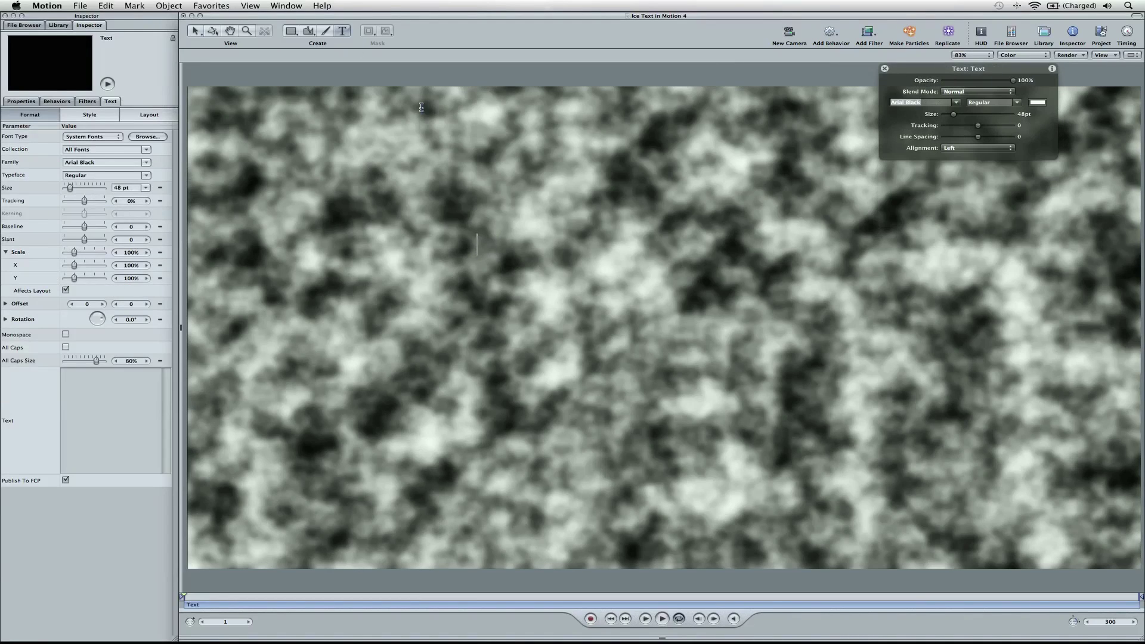
Type ICE, set it to 288pt and scale it up to about 182%
type("ICE")
left_click_drag(977, 121, 1013, 115)
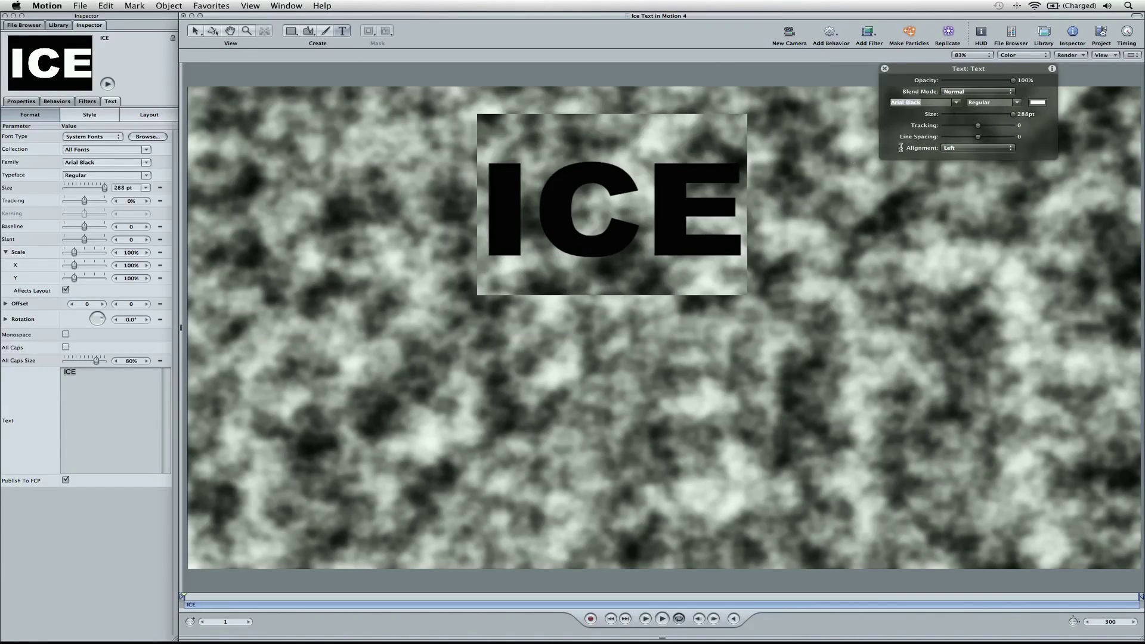
key("Escape")
left_click_drag(742, 260, 889, 338)
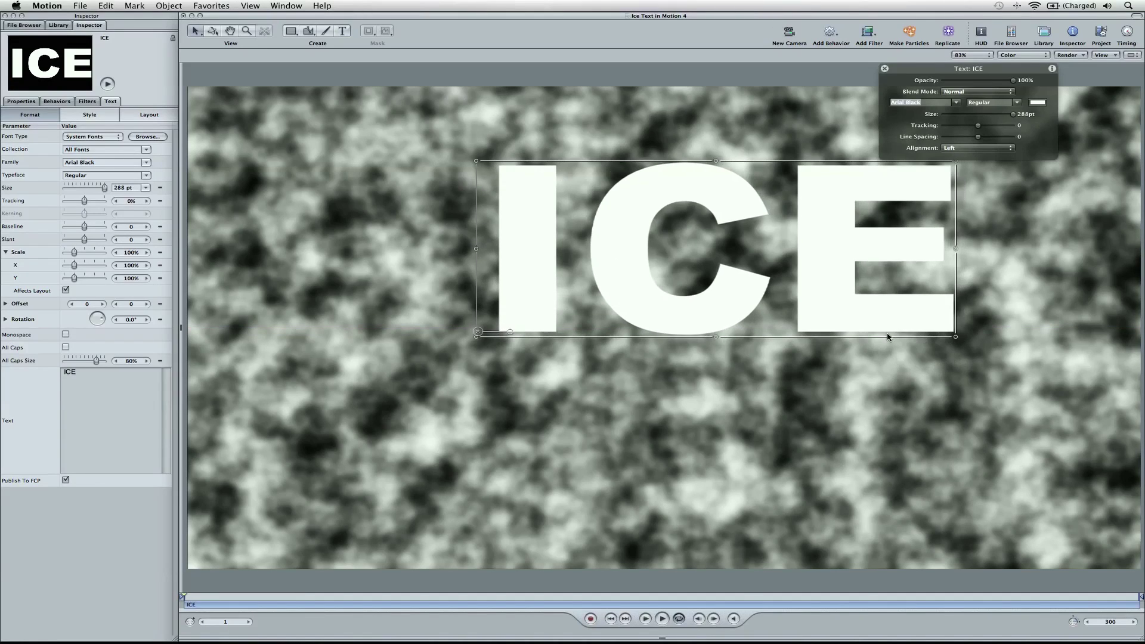
Centre-align the ICE text and place it on the canvas's horizontal centre line
left_click_drag(842, 263, 792, 299)
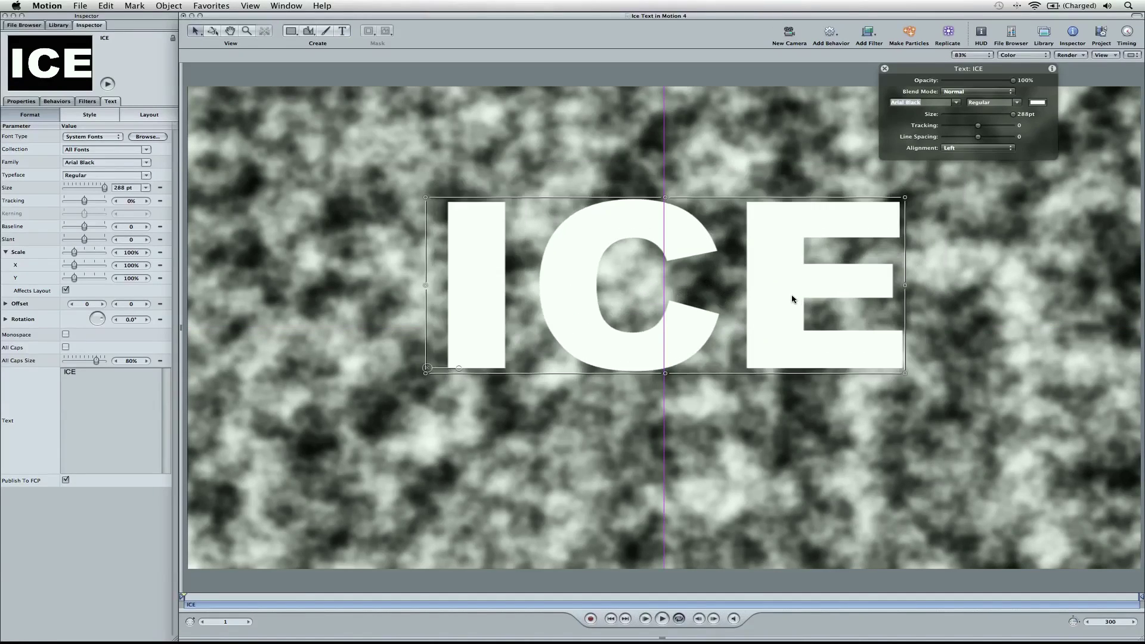
left_click(988, 148)
left_click(981, 157)
left_click_drag(451, 266, 587, 263)
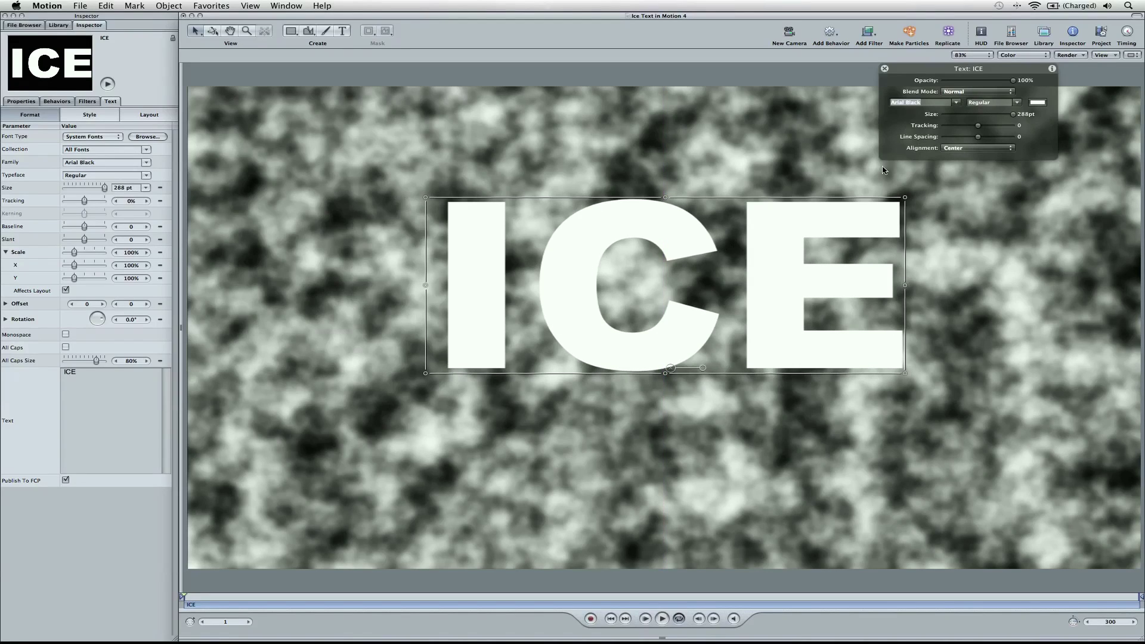
left_click_drag(636, 225, 637, 225)
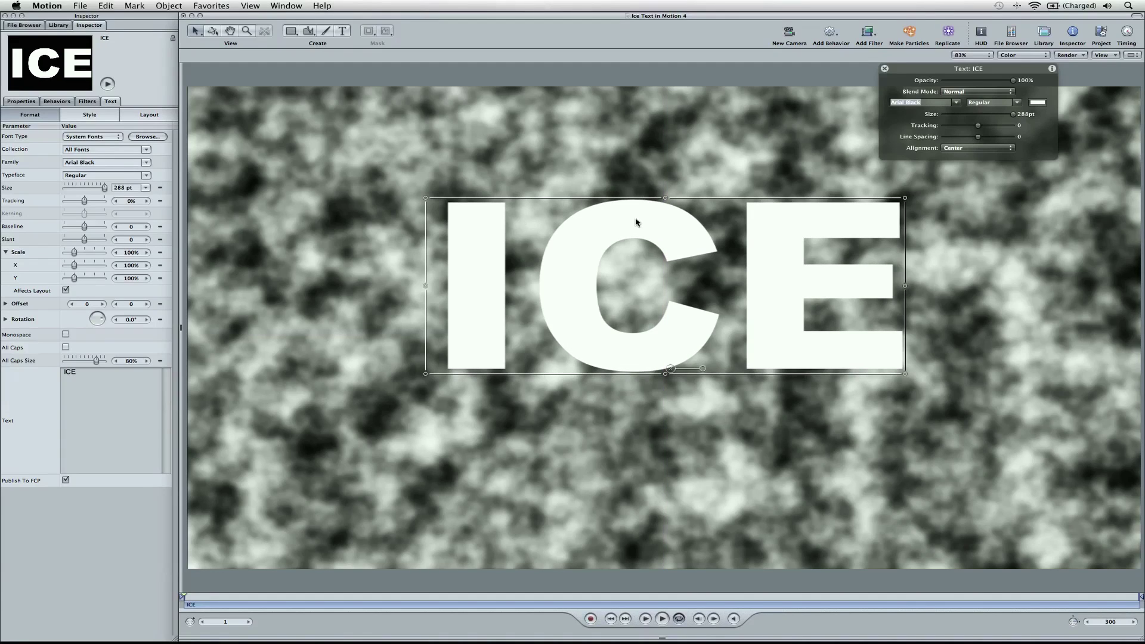
Add a Bump Map distortion filter to the ICE text with Direction -30°
left_click(867, 34)
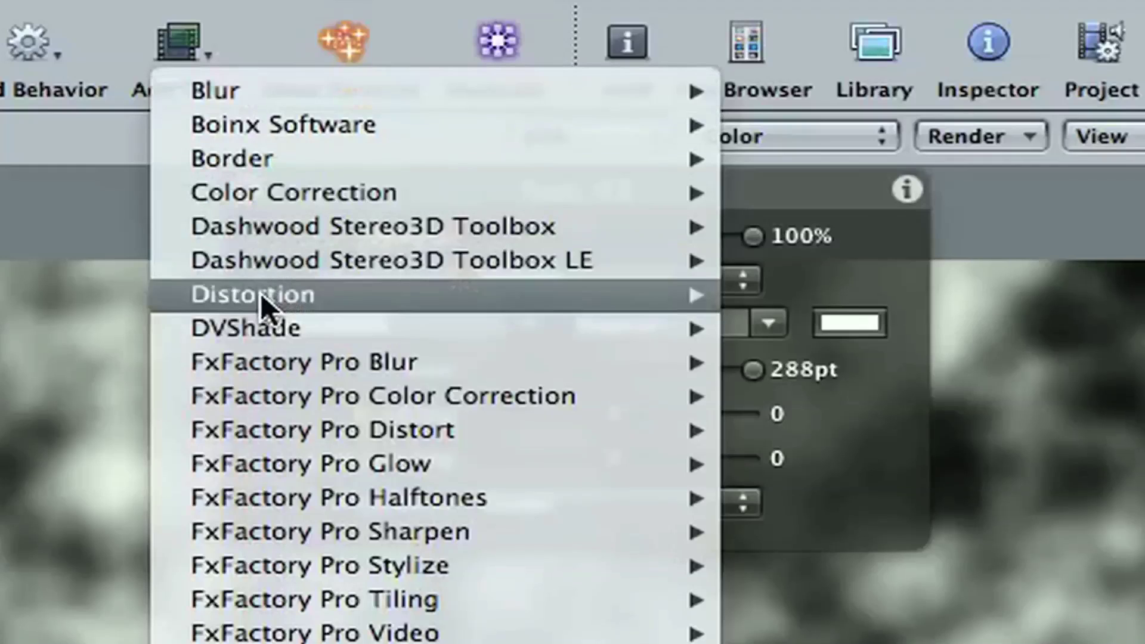
mouse_move(966, 95)
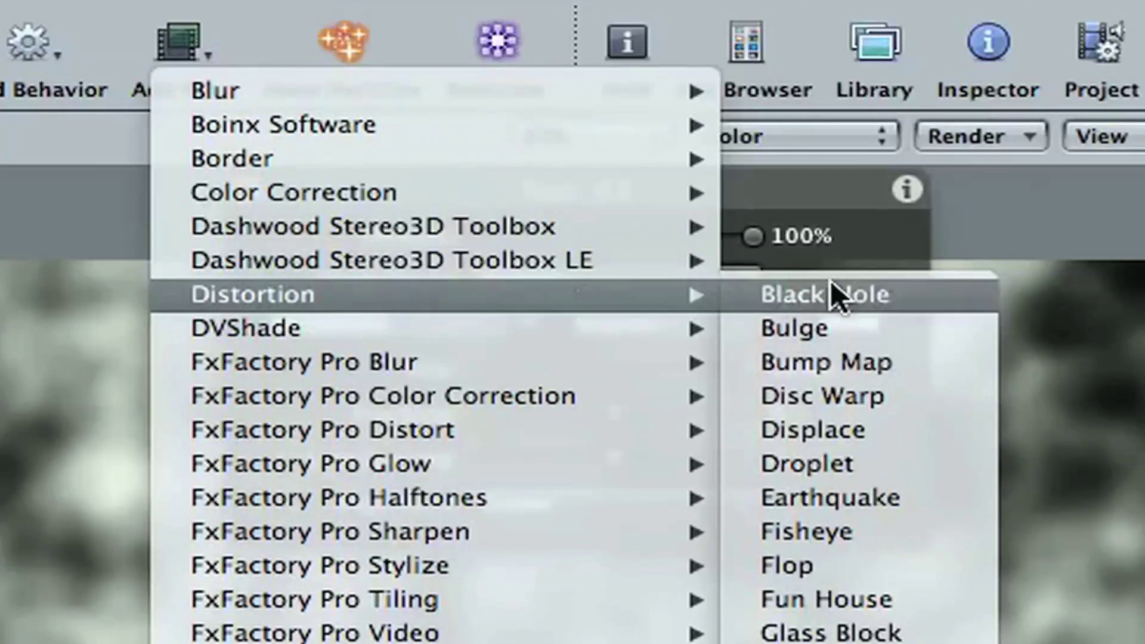
left_click(830, 374)
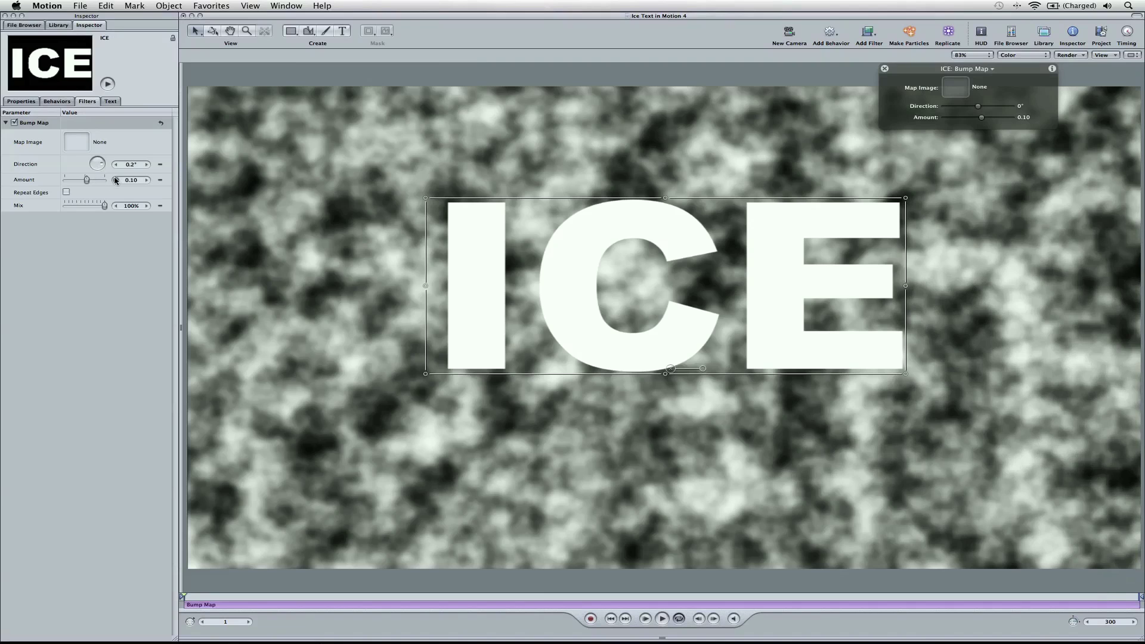
left_click(129, 165)
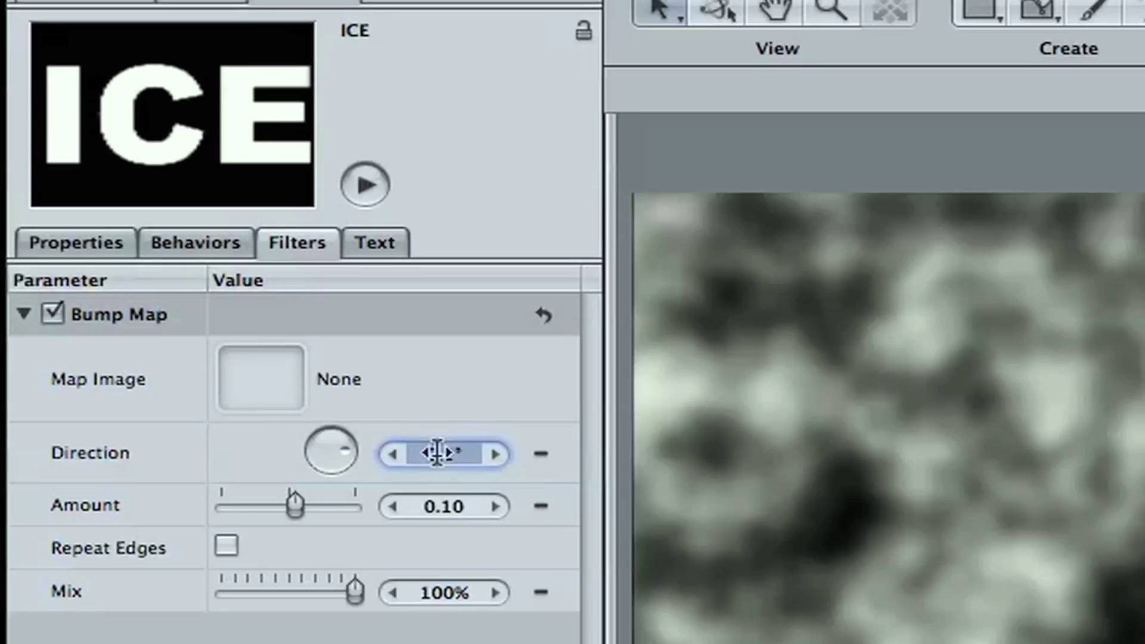
type("-30")
key("Return")
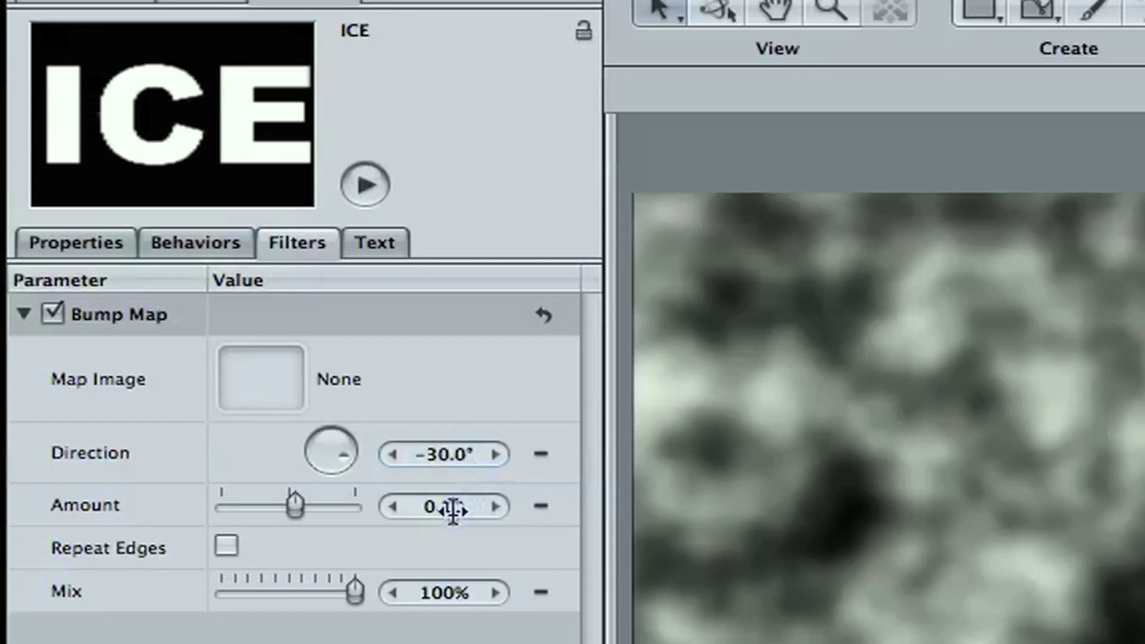
Set the Bump Map Amount to 0.21
left_click(446, 509)
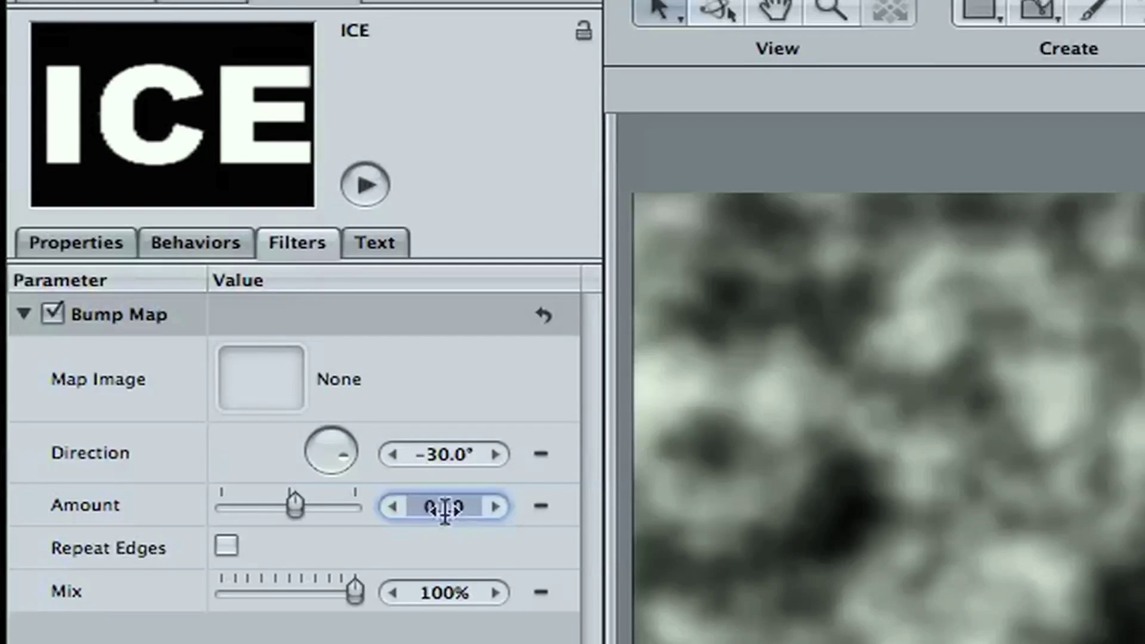
key("BackSpace")
type("0.2")
key("Return")
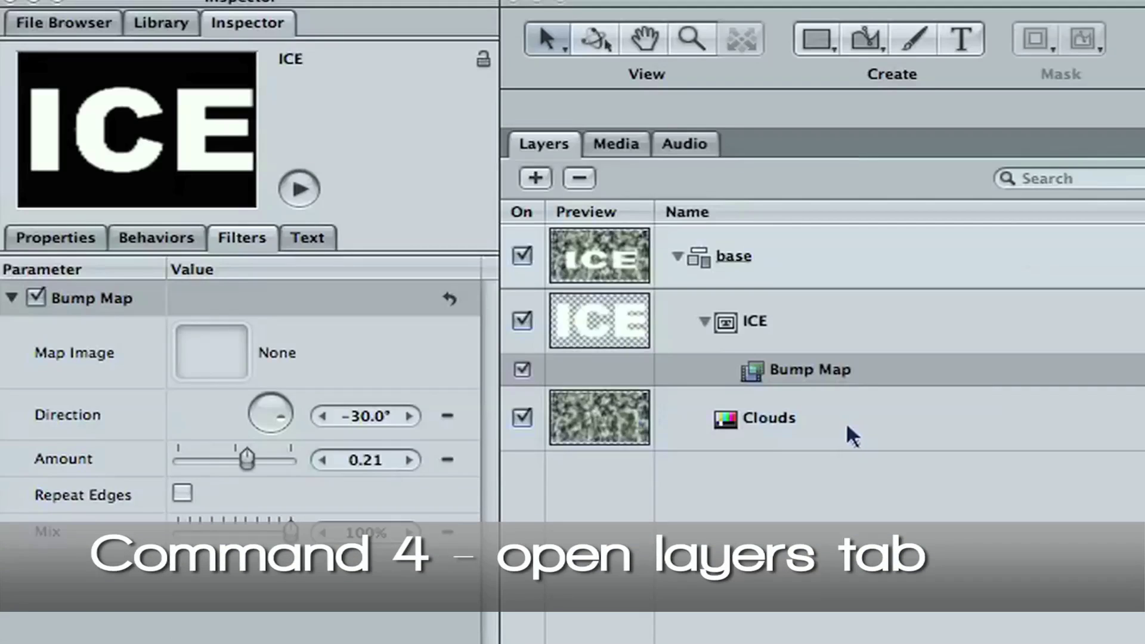
Use the Clouds layer as the Bump Map's map image
left_click_drag(853, 436, 231, 365)
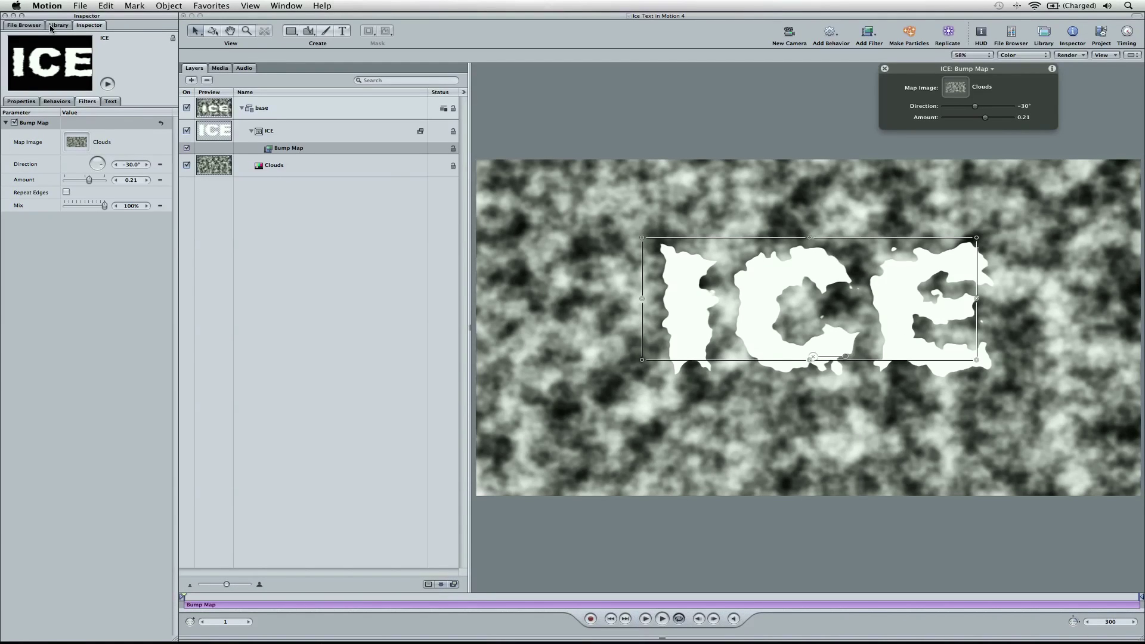
Insert a Gradient generator layer between base and ICE and show its parameters
left_click(58, 26)
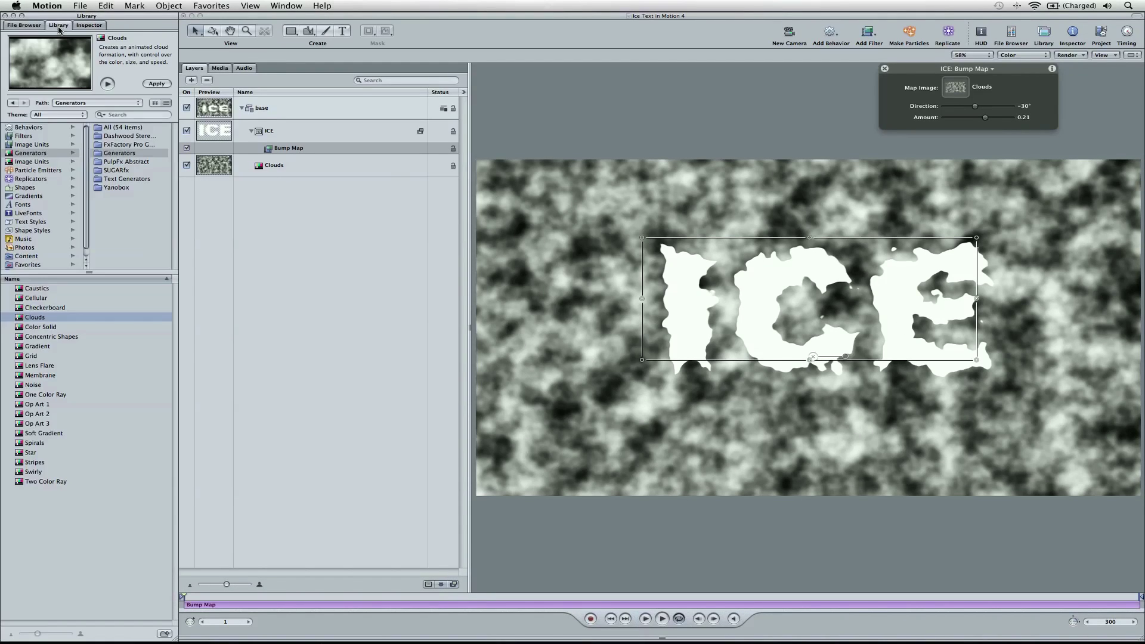
left_click(37, 155)
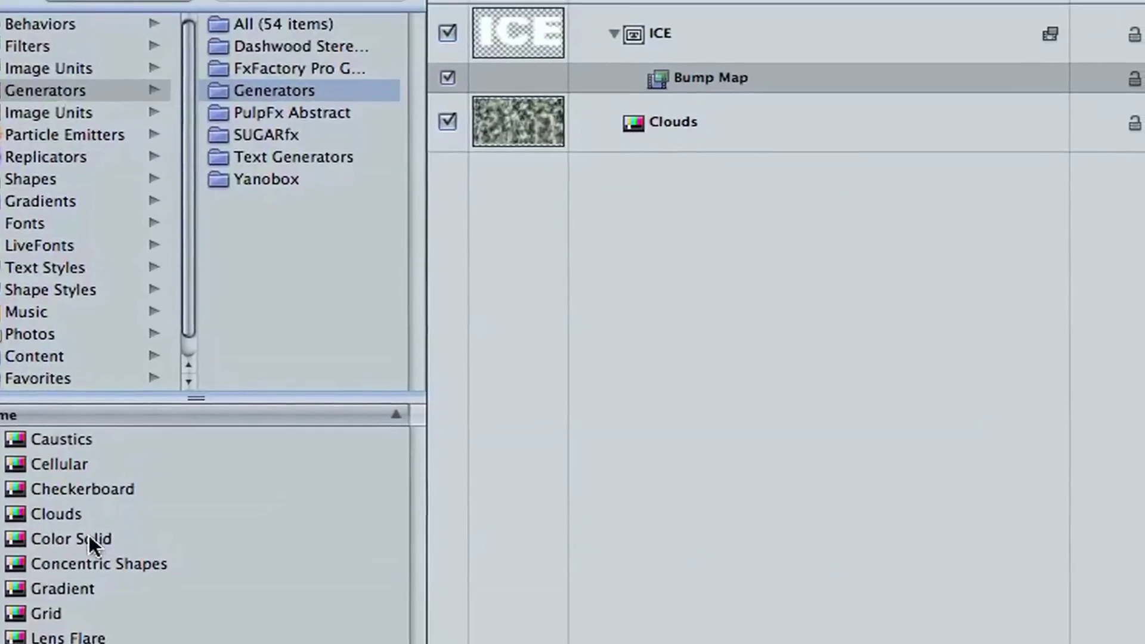
left_click_drag(28, 588, 145, 556)
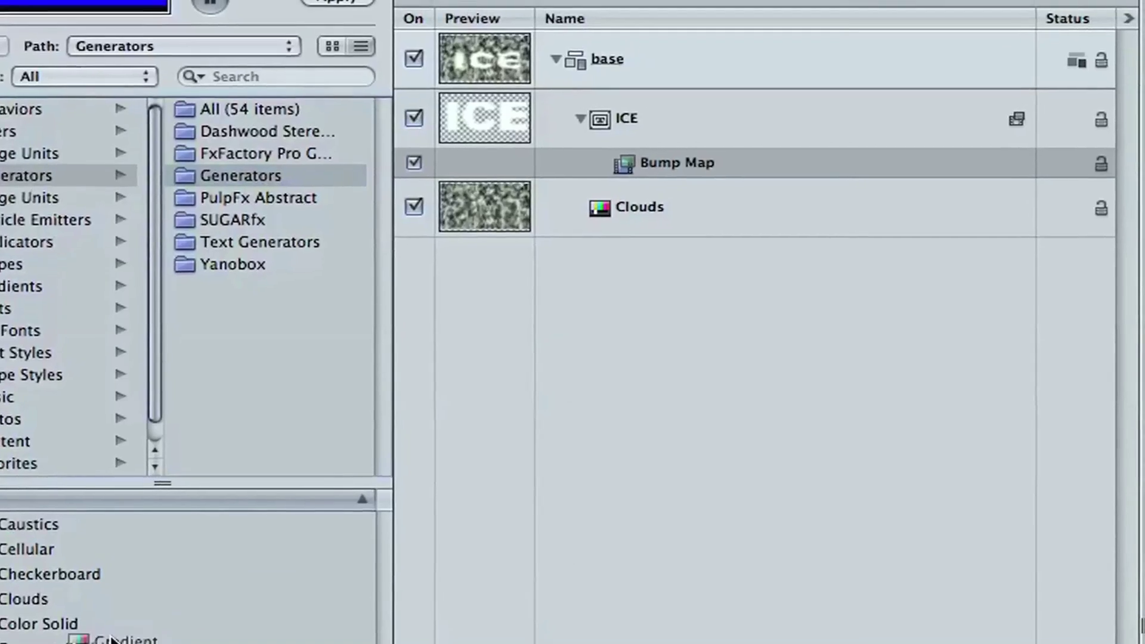
left_click_drag(112, 639, 583, 88)
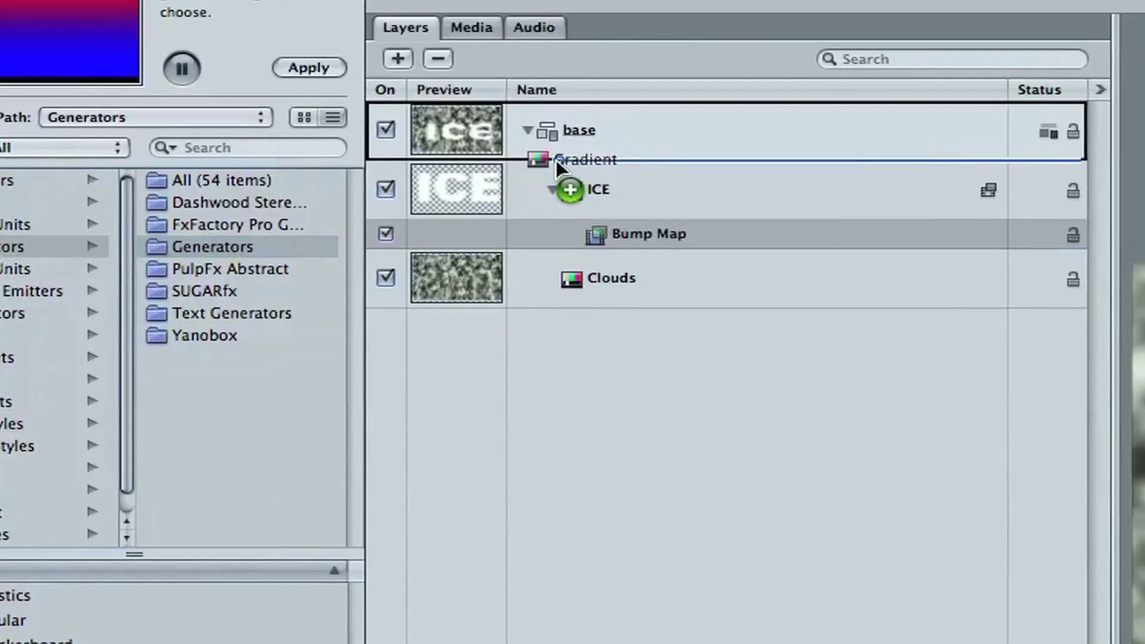
left_click_drag(555, 159, 553, 159)
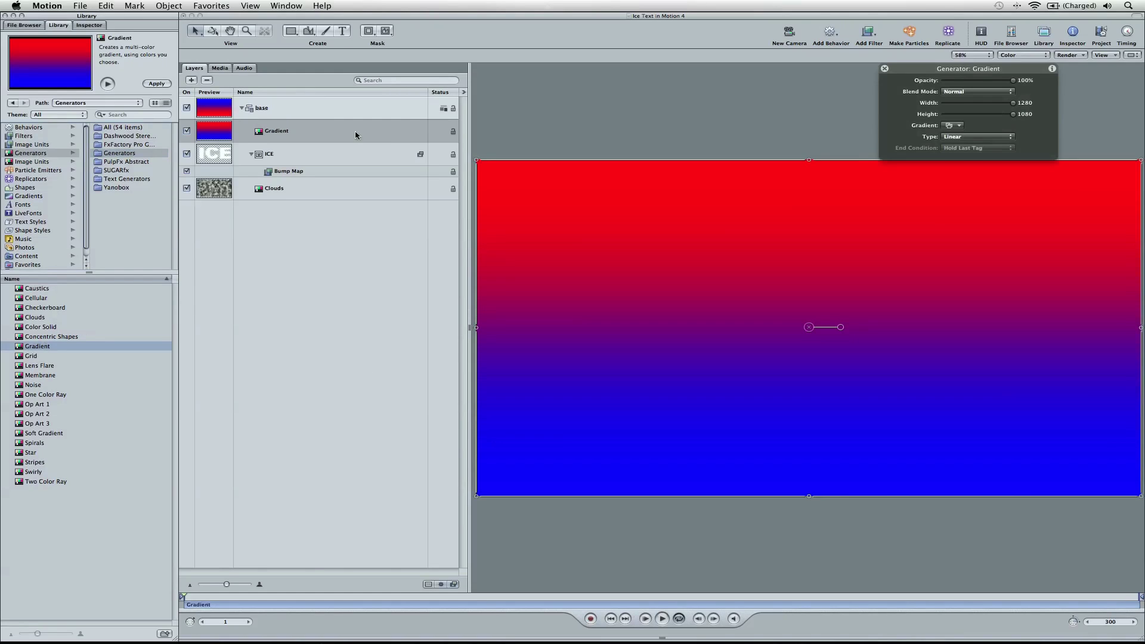
left_click(88, 26)
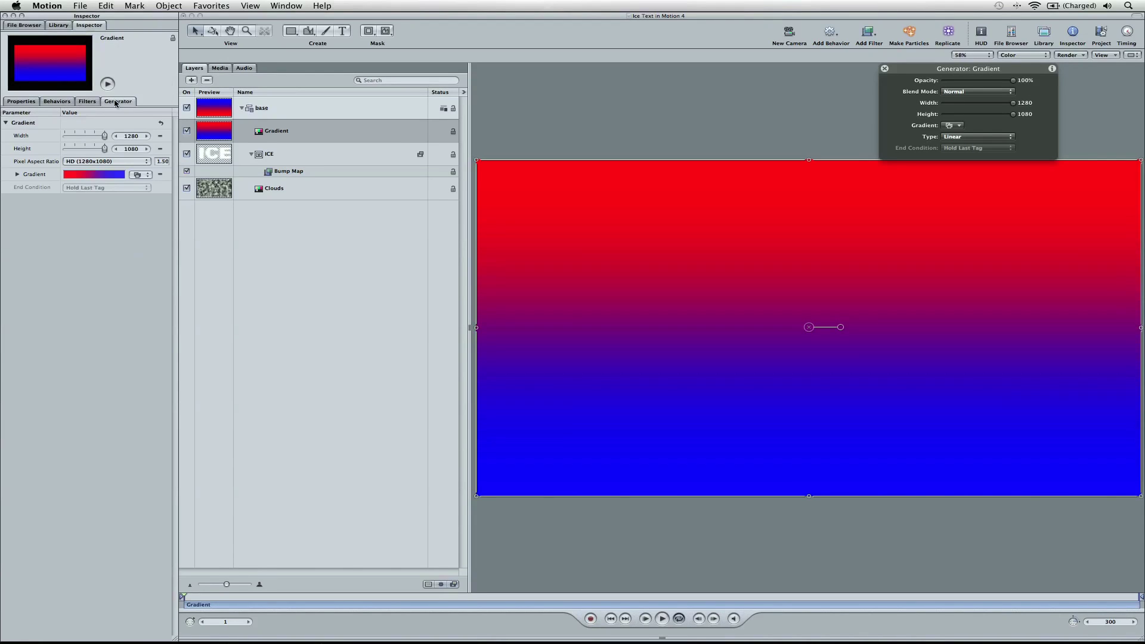
Set the gradient's start colour to RGB 0.05, 0.15, 0.35
left_click(18, 175)
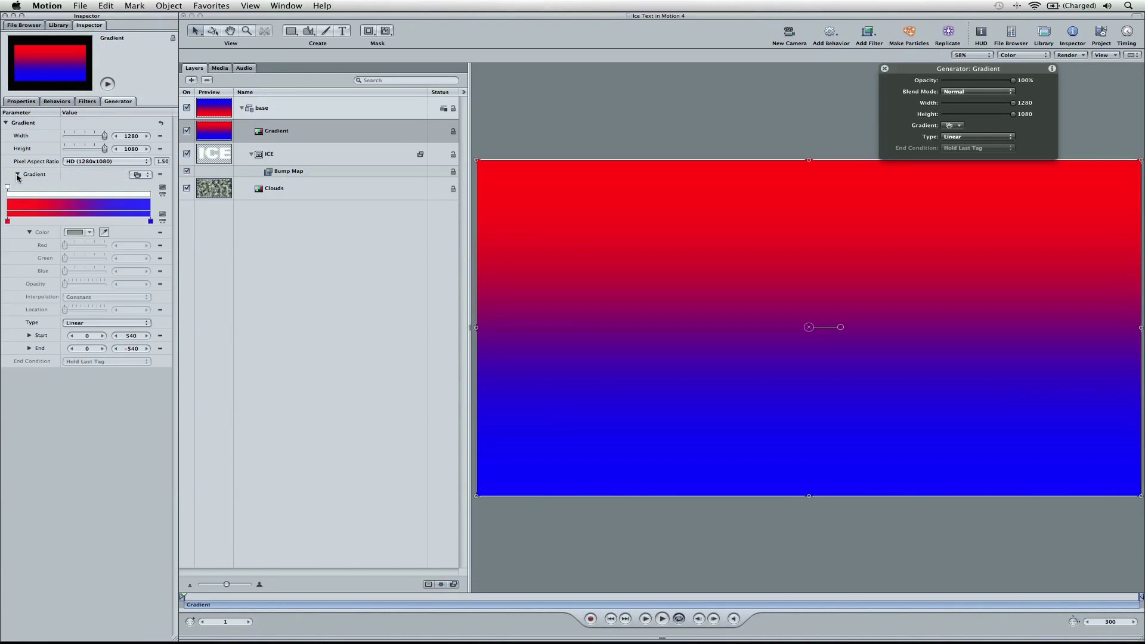
left_click(8, 223)
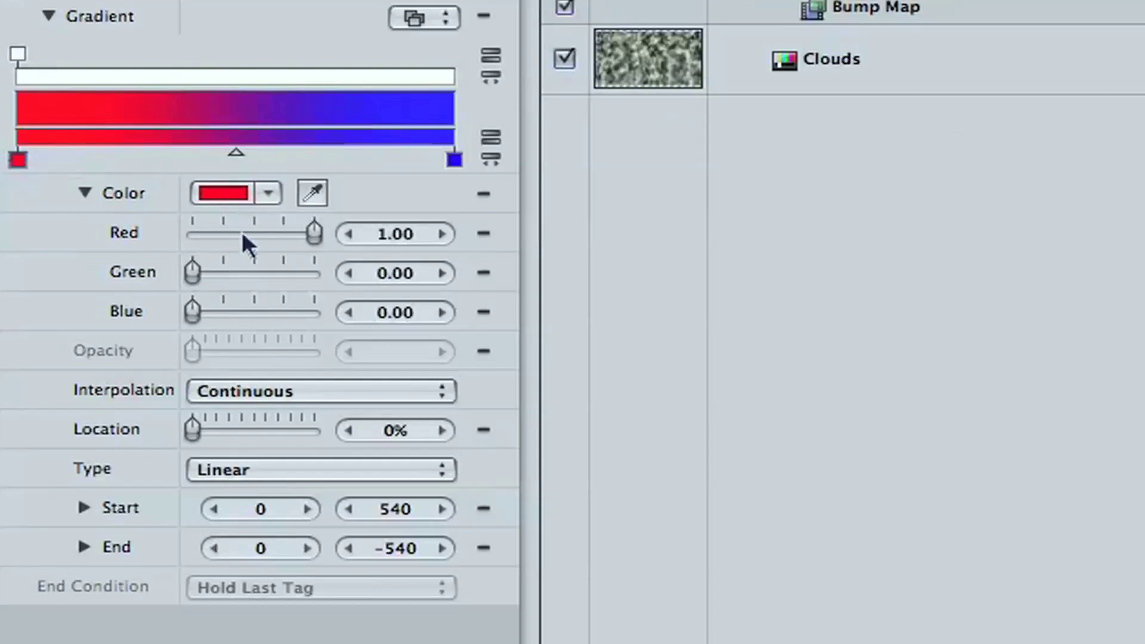
left_click(444, 232)
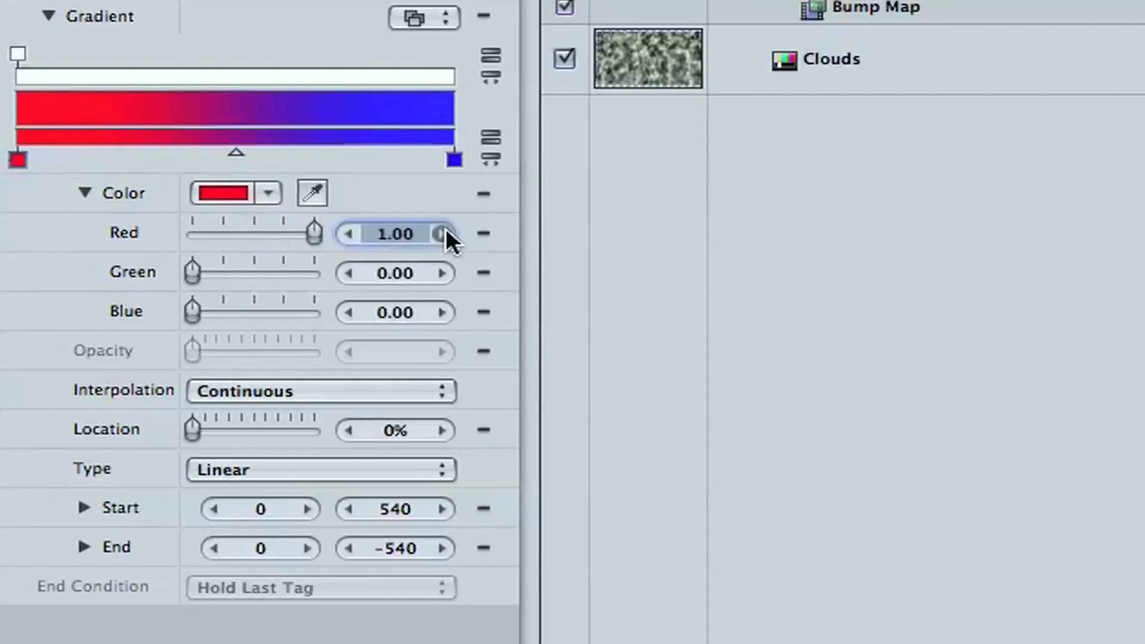
key("BackSpace")
type(".05")
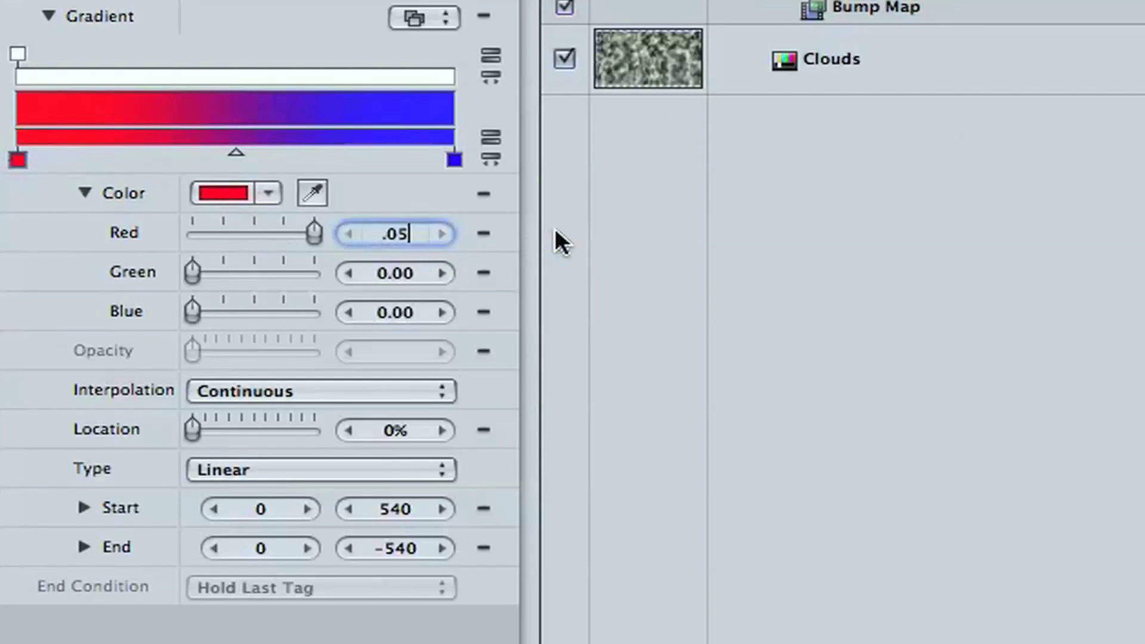
key("Return")
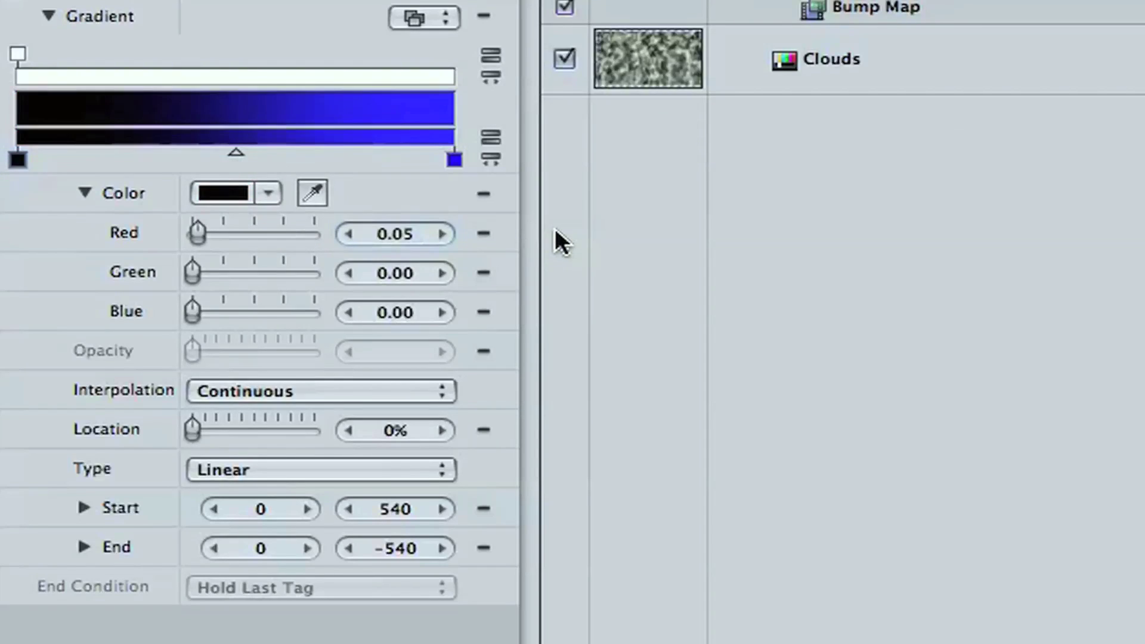
left_click(397, 273)
key("BackSpace")
type(".15")
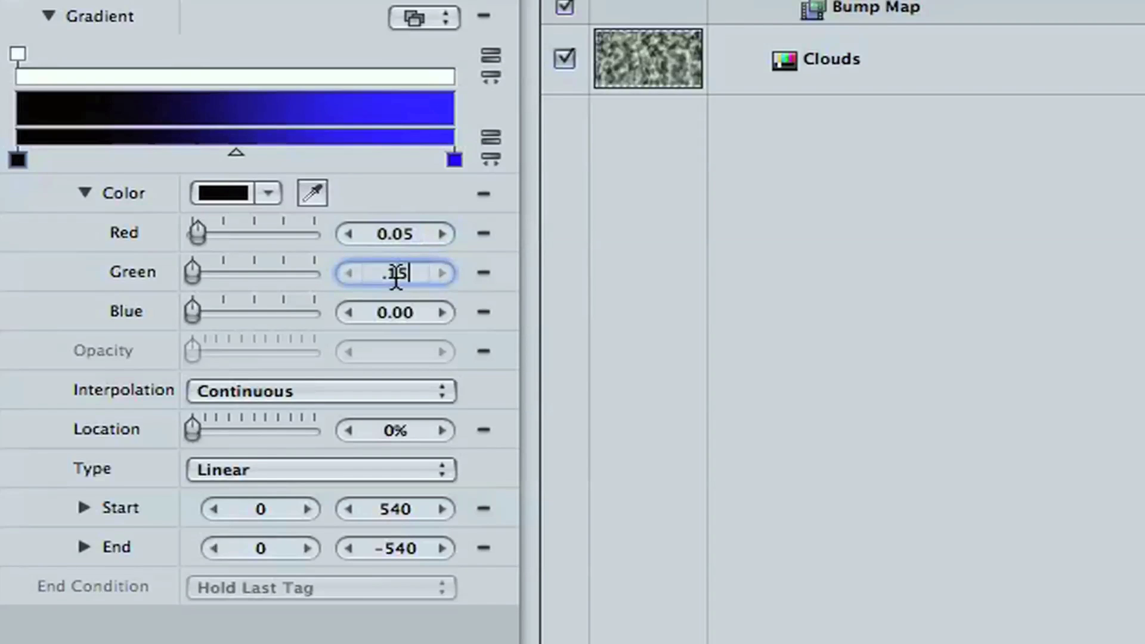
key("Return")
left_click(400, 312)
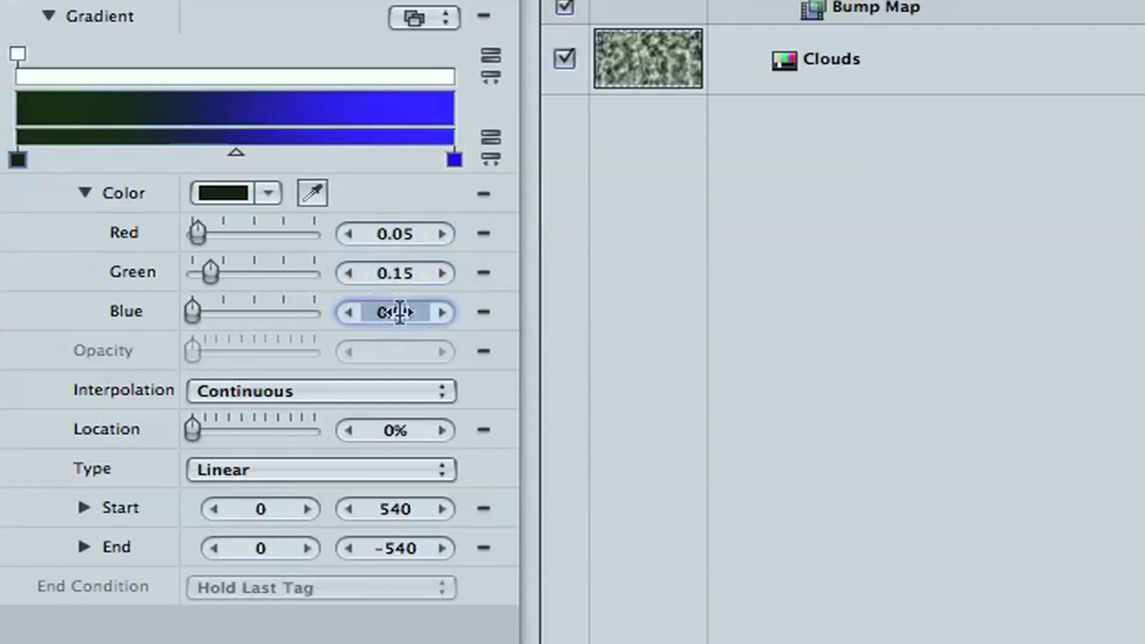
key("BackSpace")
type(".35")
key("Return")
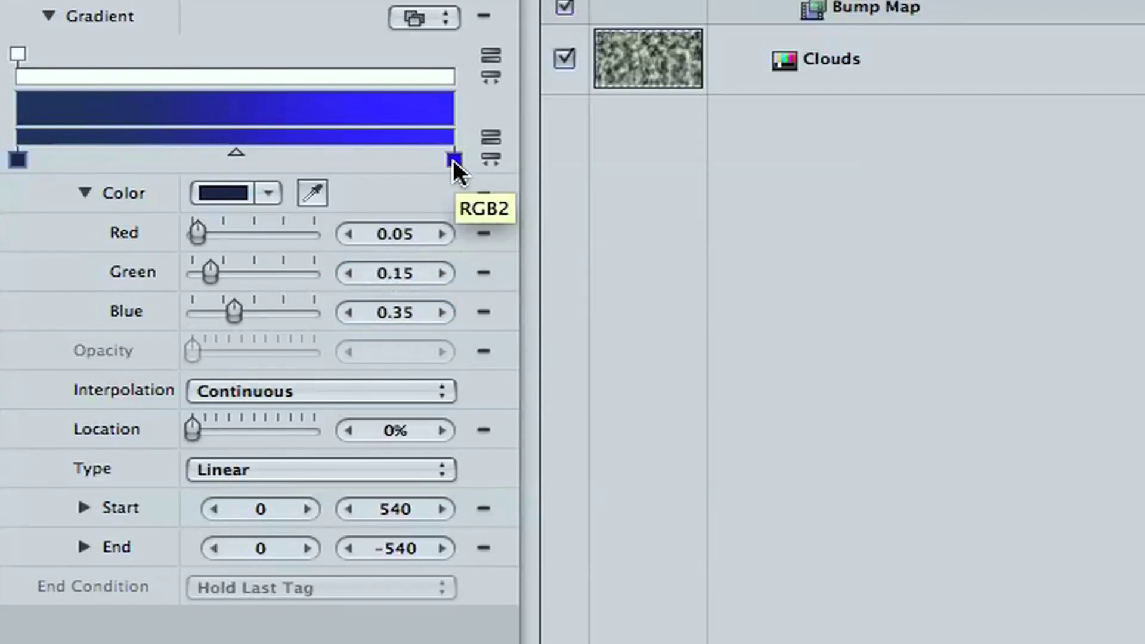
Set the gradient's end colour to RGB 0.05, 0.15, 0.35
left_click(452, 159)
left_click(403, 233)
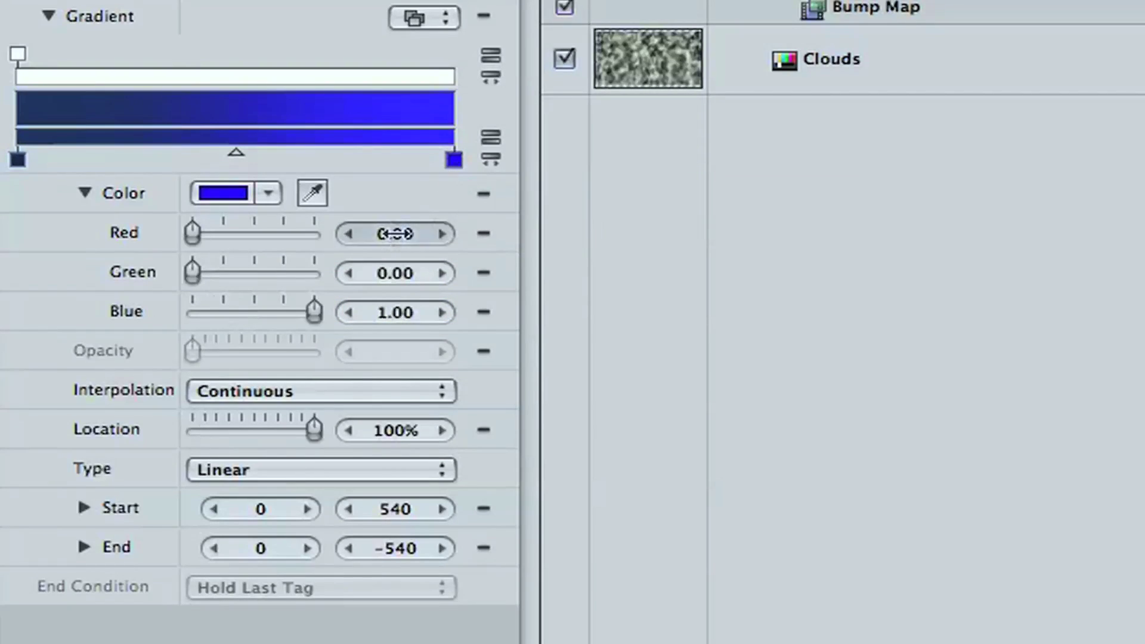
key("BackSpace")
type(".05")
key("Return")
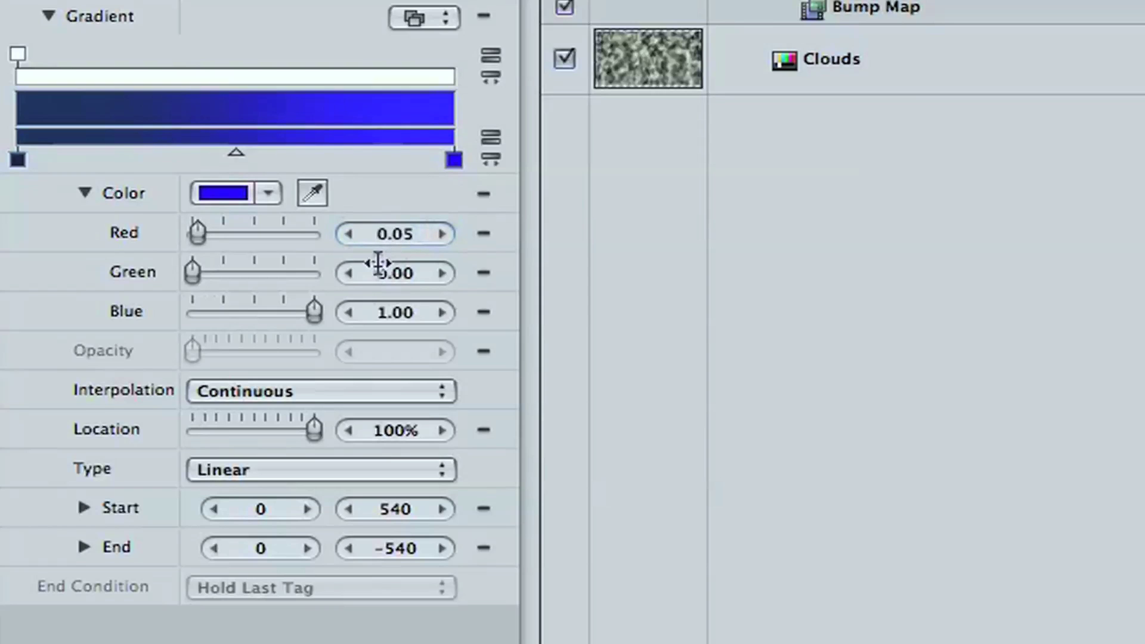
left_click(382, 273)
key("BackSpace")
type(".15")
key("Return")
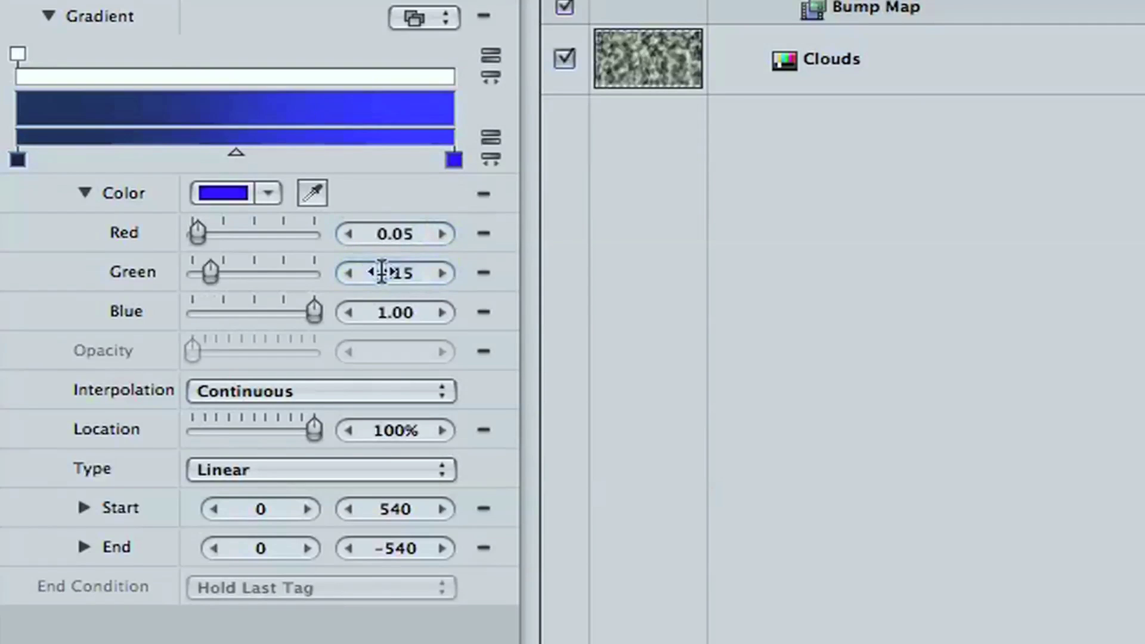
left_click(386, 314)
key("BackSpace")
type(".35")
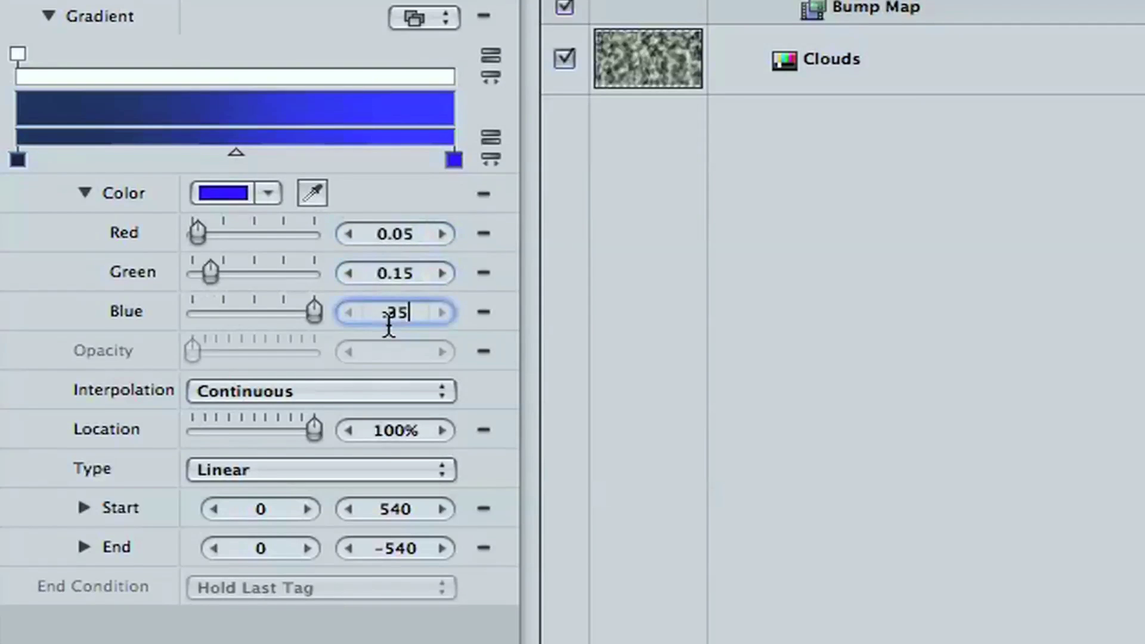
key("Return")
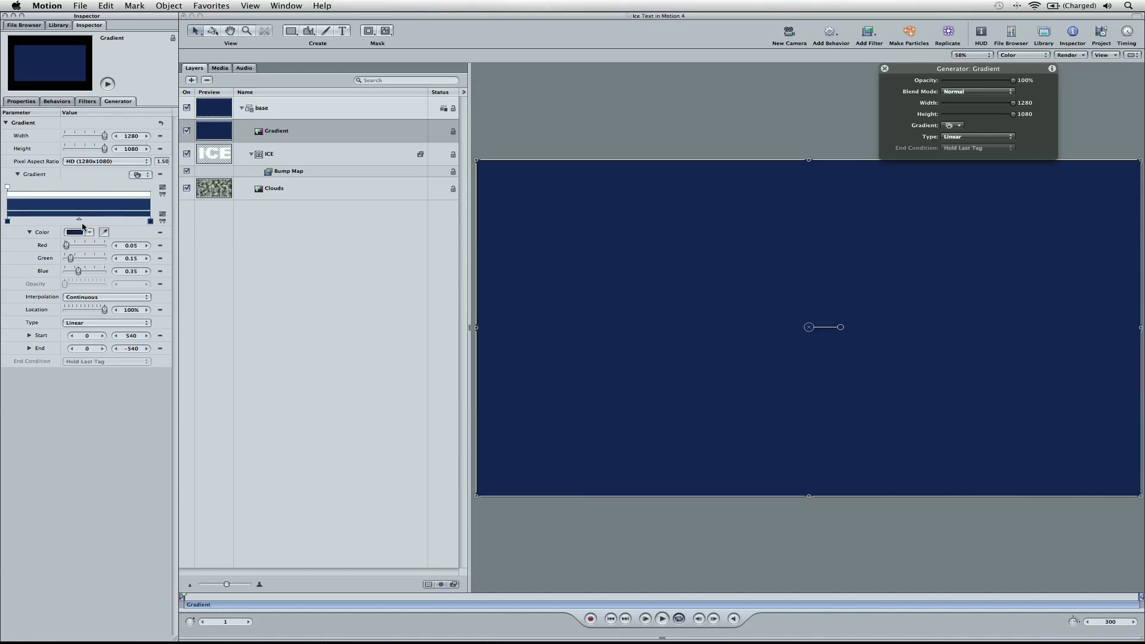
Add a colour stop at 68.75% set to RGB 0.10, 0.31, 0.53
left_click(106, 218)
left_click(74, 232)
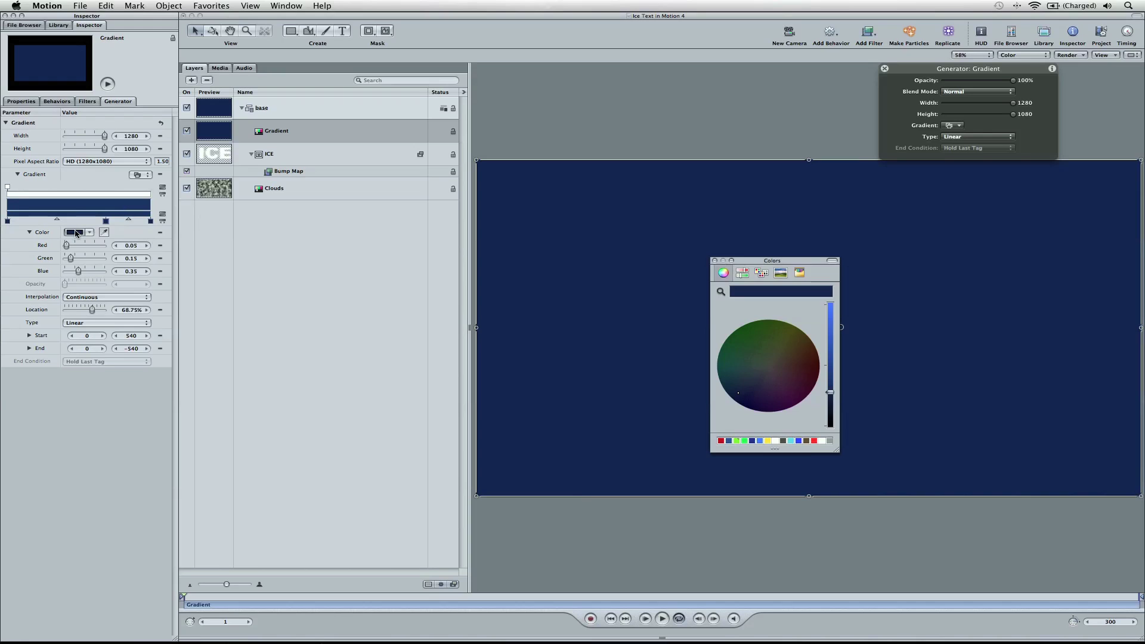
left_click(74, 232)
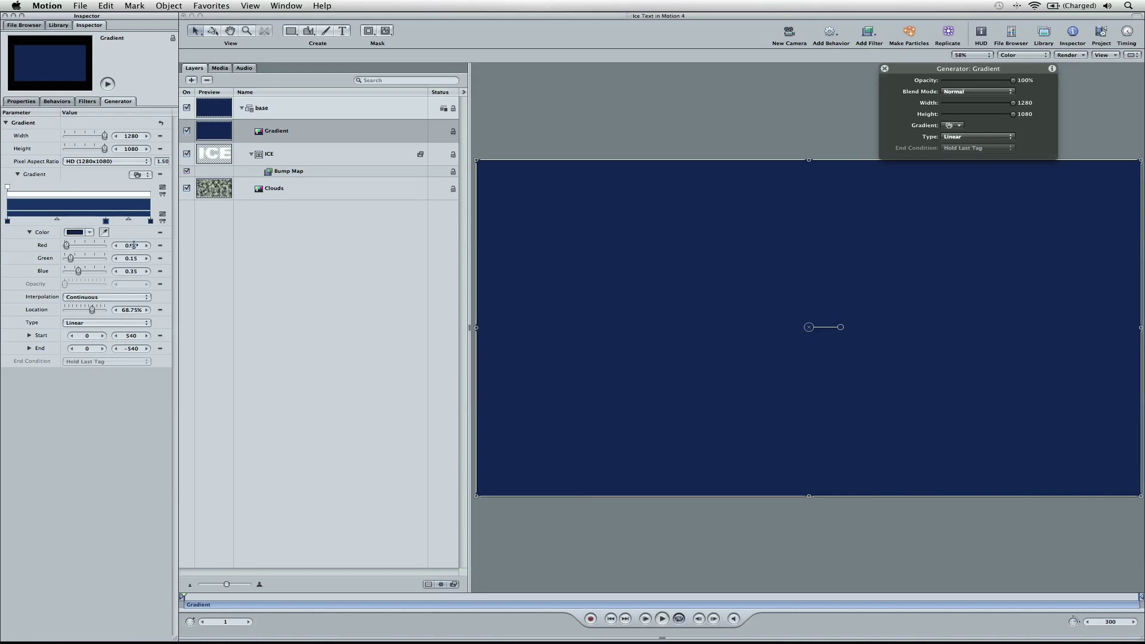
left_click(134, 245)
key("BackSpace")
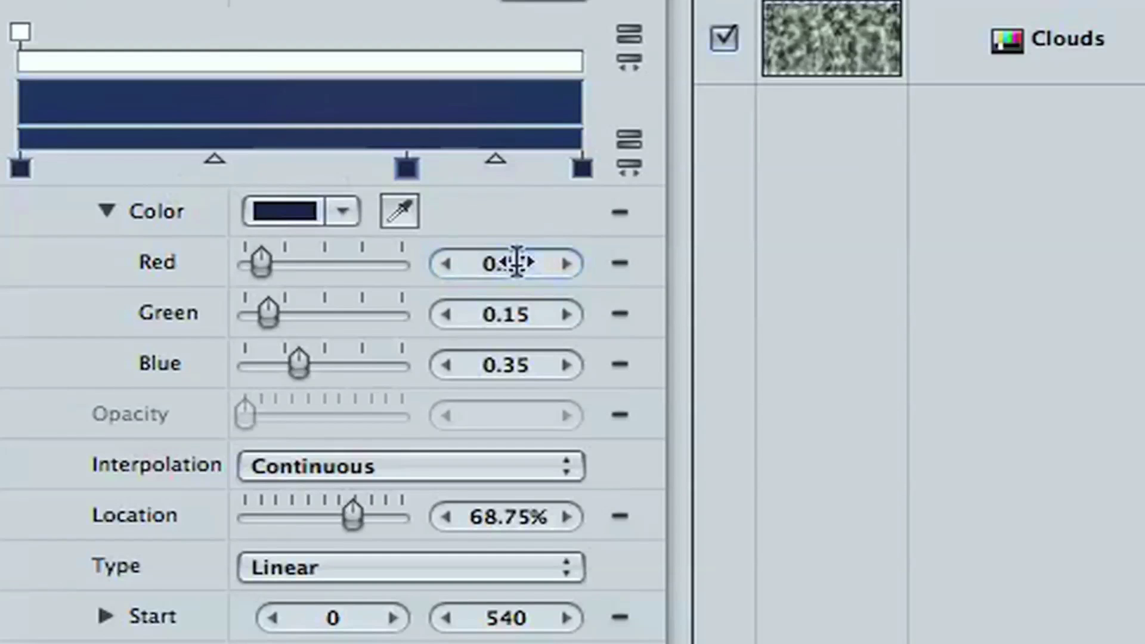
left_click(509, 315)
key("BackSpace")
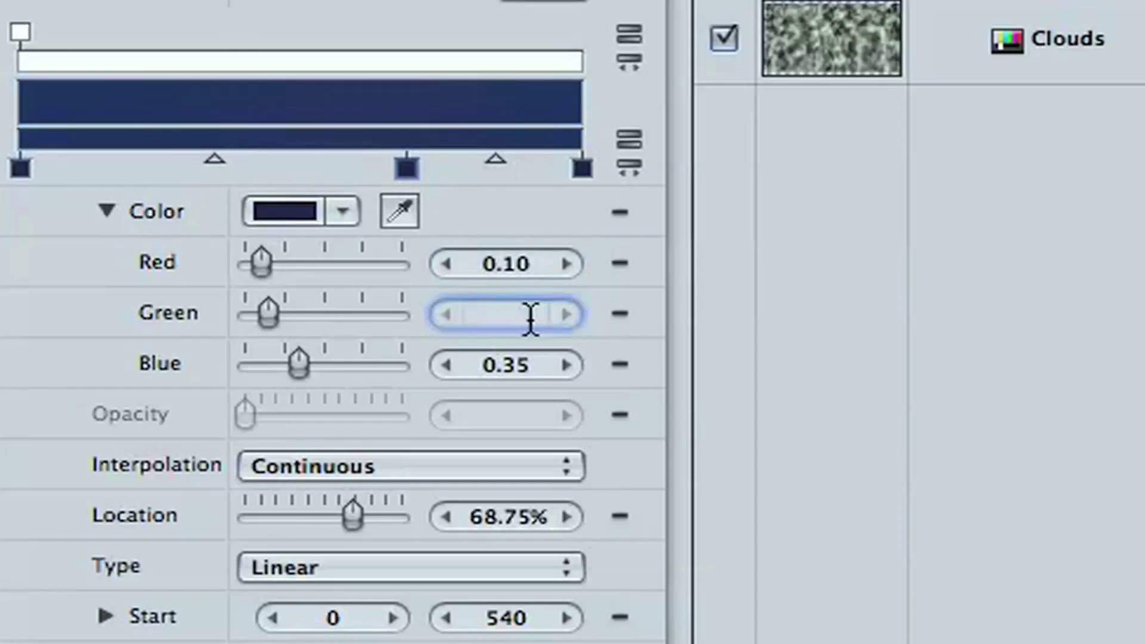
type("0.31")
key("Return")
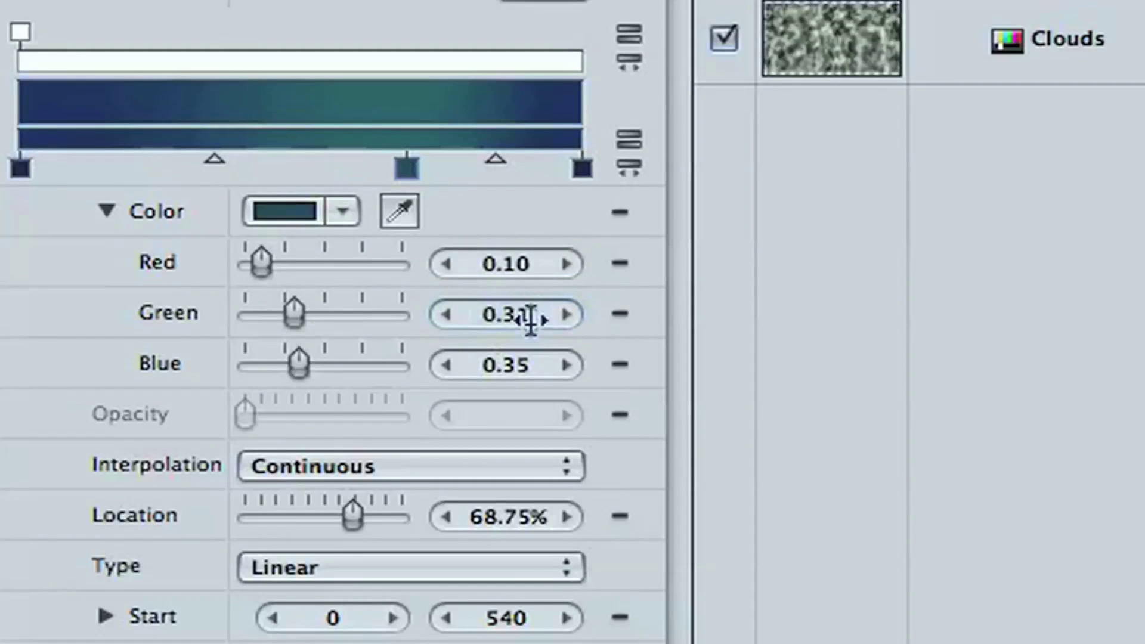
left_click(522, 355)
key("BackSpace")
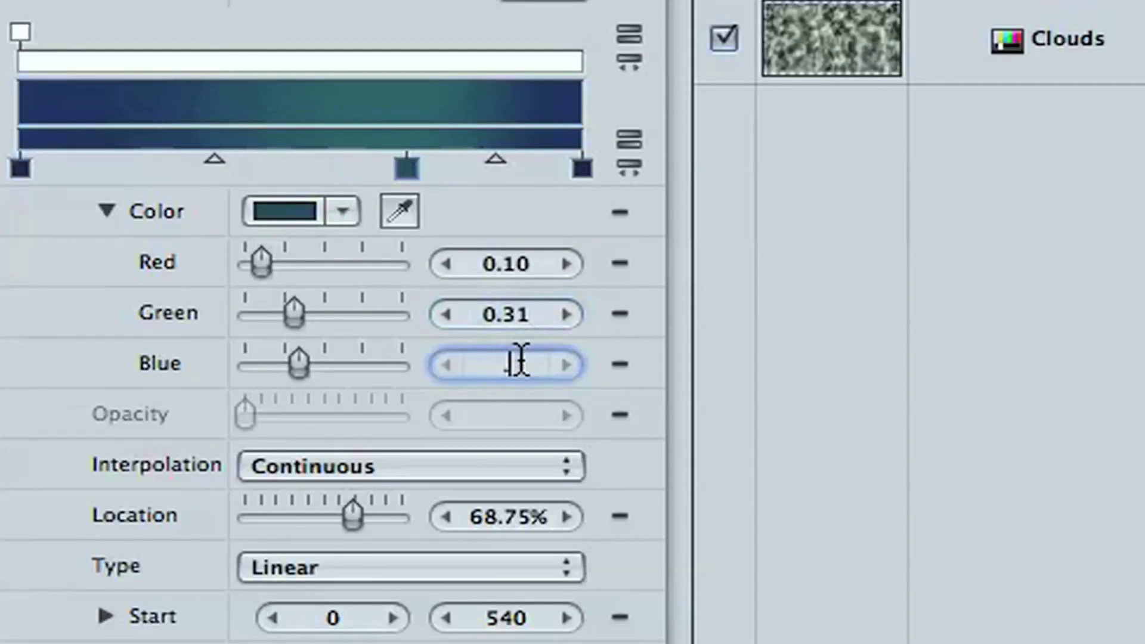
type("0.53")
key("Return")
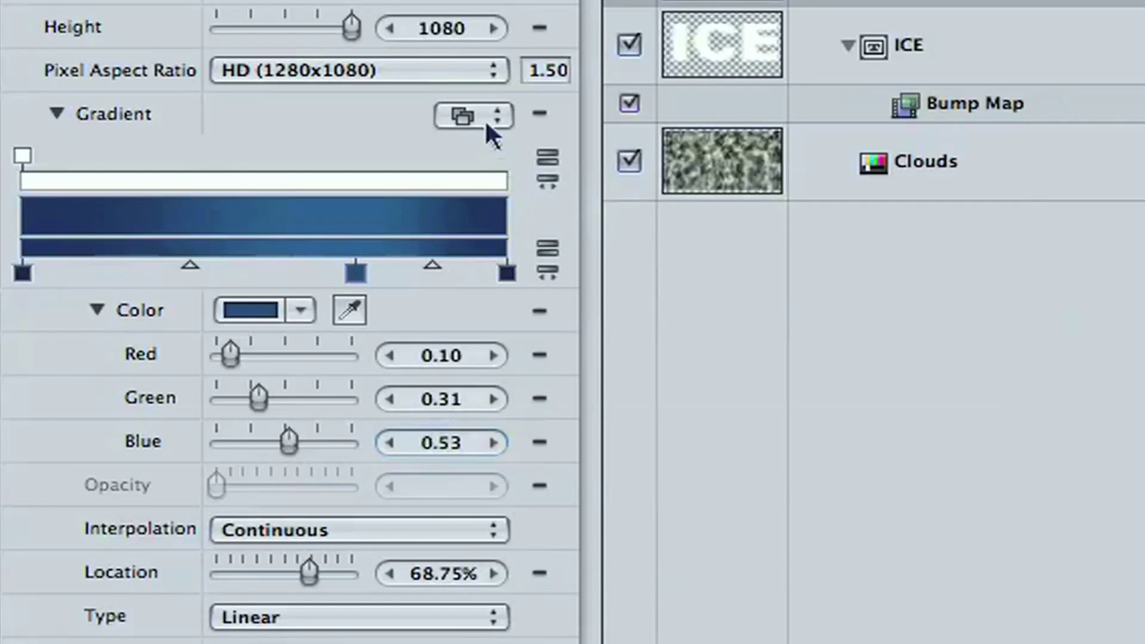
Look through the gradient presets without choosing one, then deselect the Gradient layer
left_click(141, 174)
left_click(553, 116)
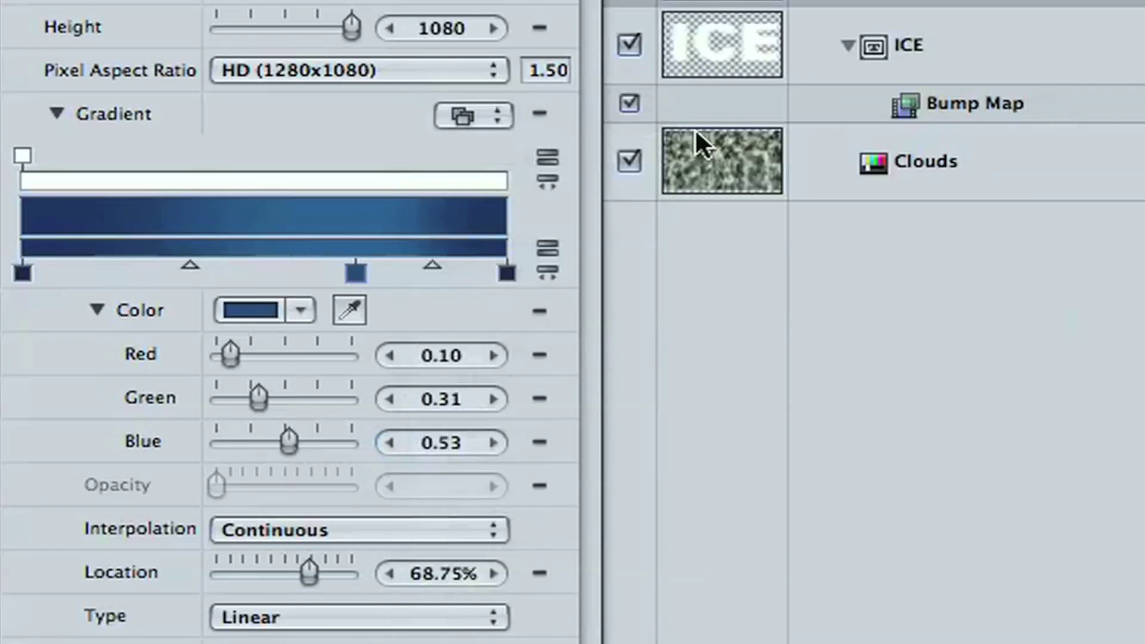
left_click(448, 113)
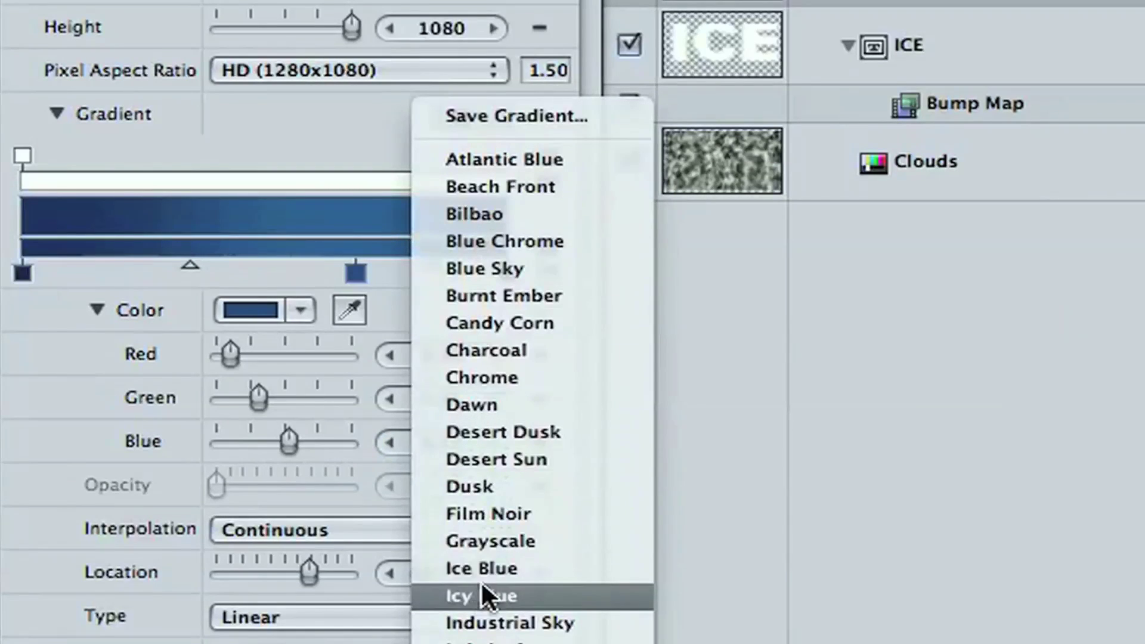
left_click(380, 98)
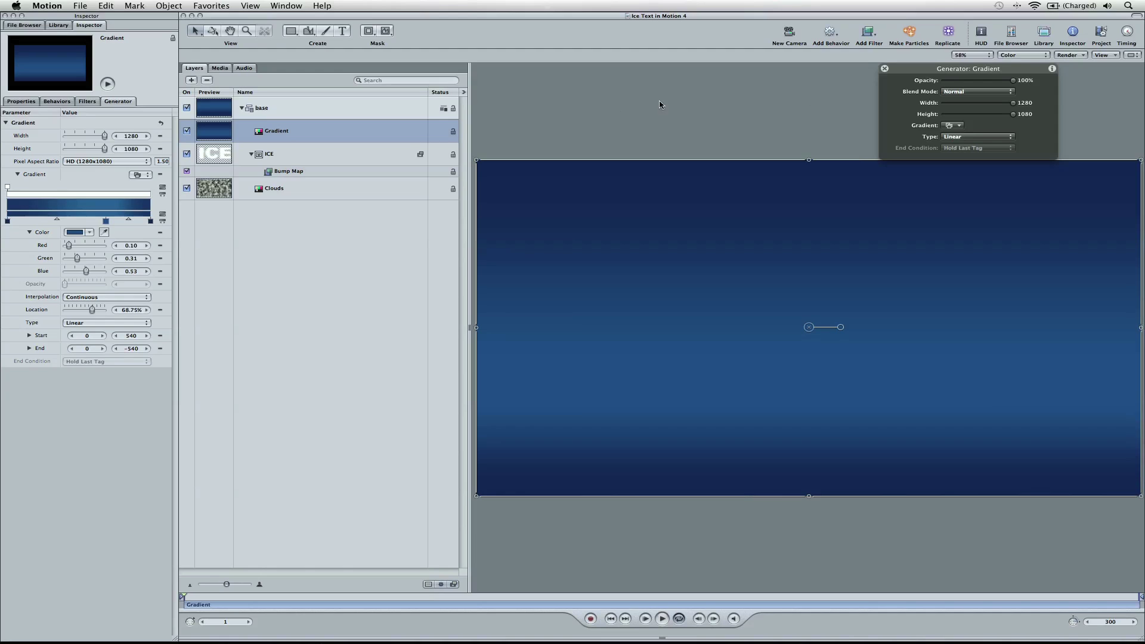
left_click(318, 246)
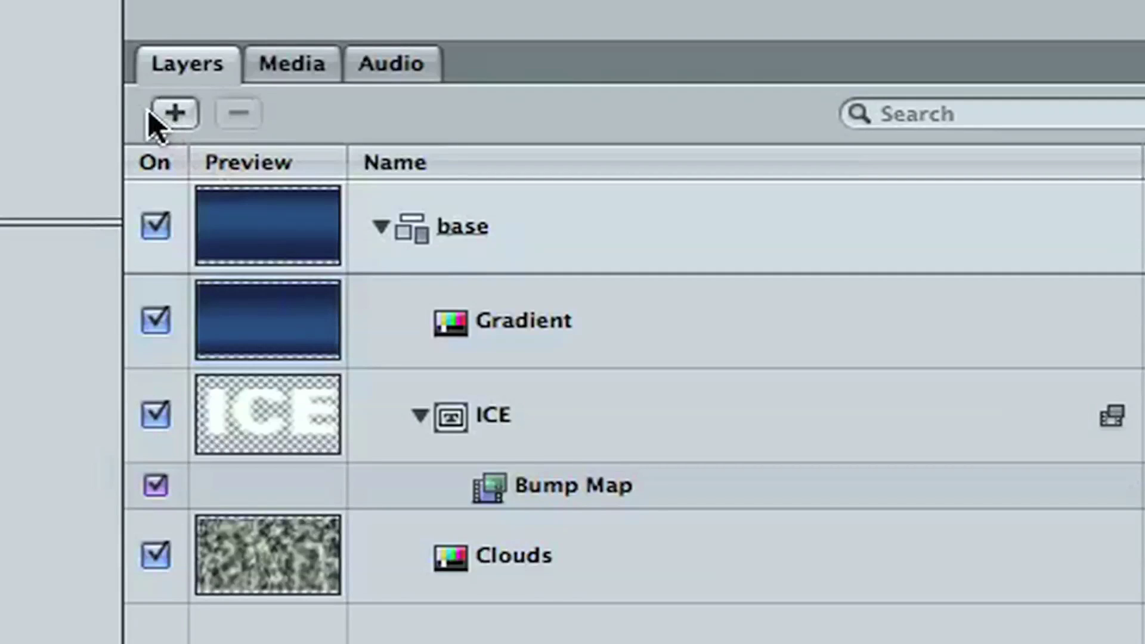
Create a new group named 'ice back' and select the Clouds layer
left_click(173, 115)
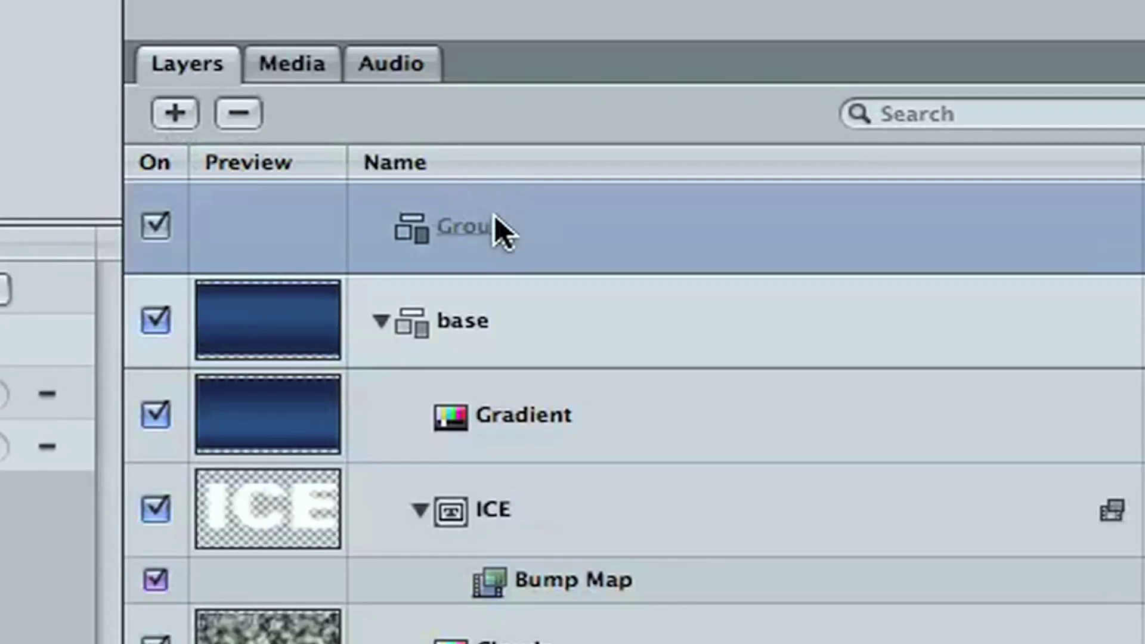
double_click(494, 229)
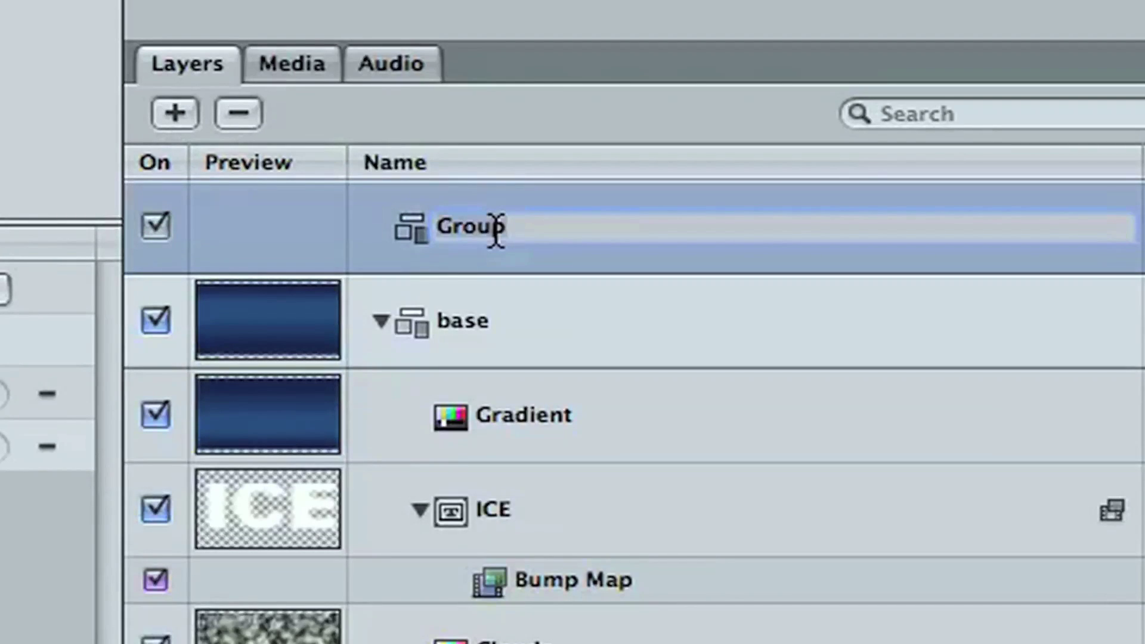
type("ice back")
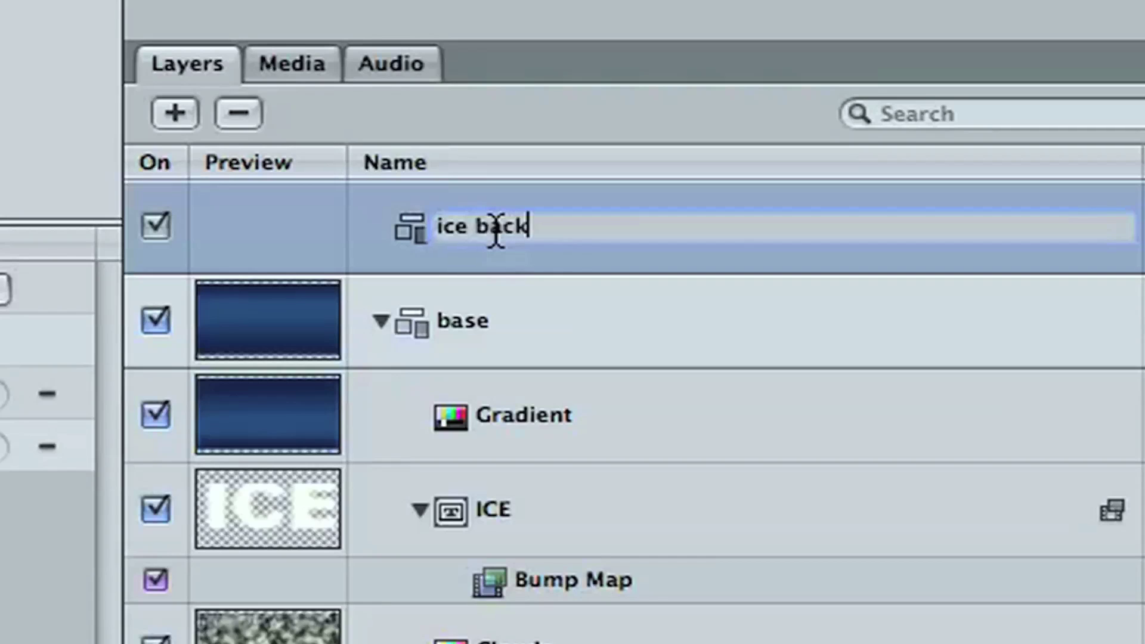
key("Return")
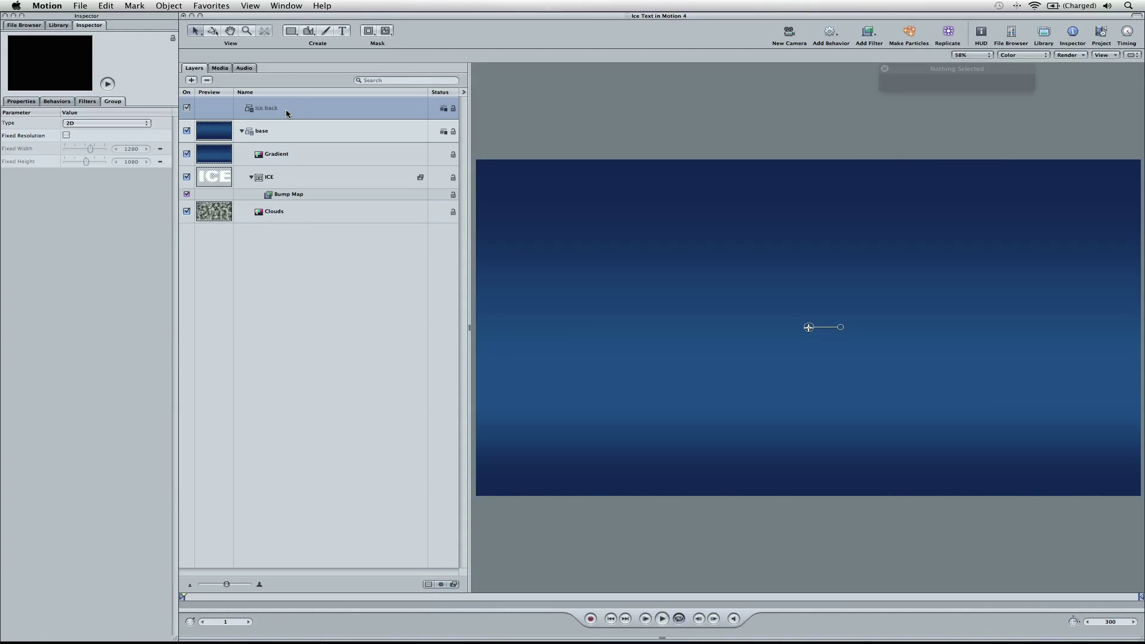
left_click(299, 217)
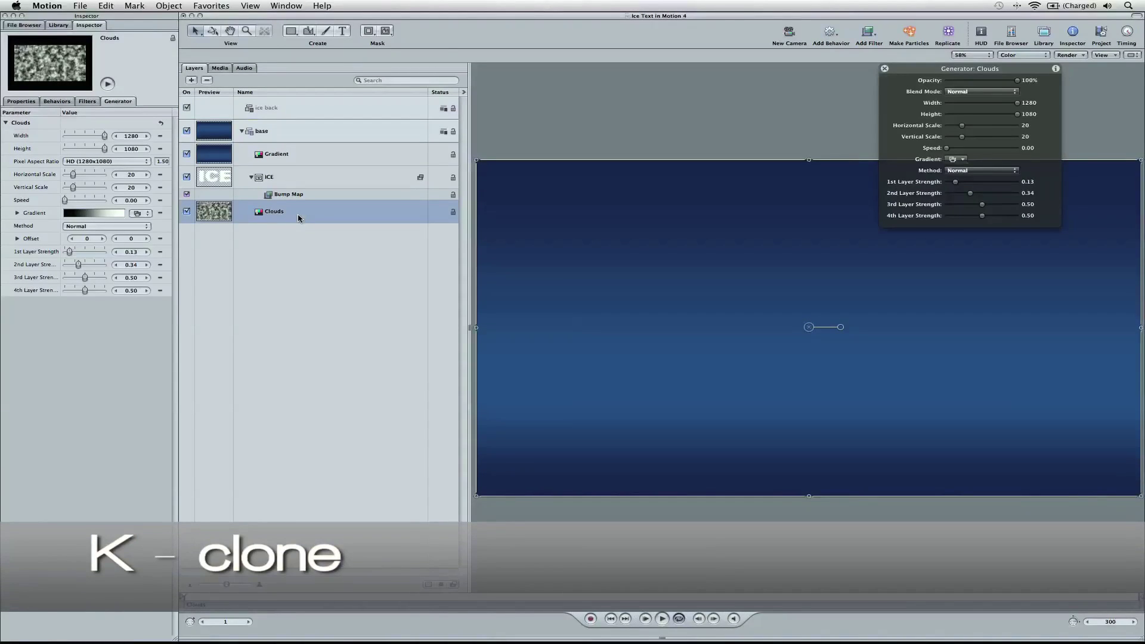
Make a Clone Layer of Clouds with K, then select the ICE text layer
key("k")
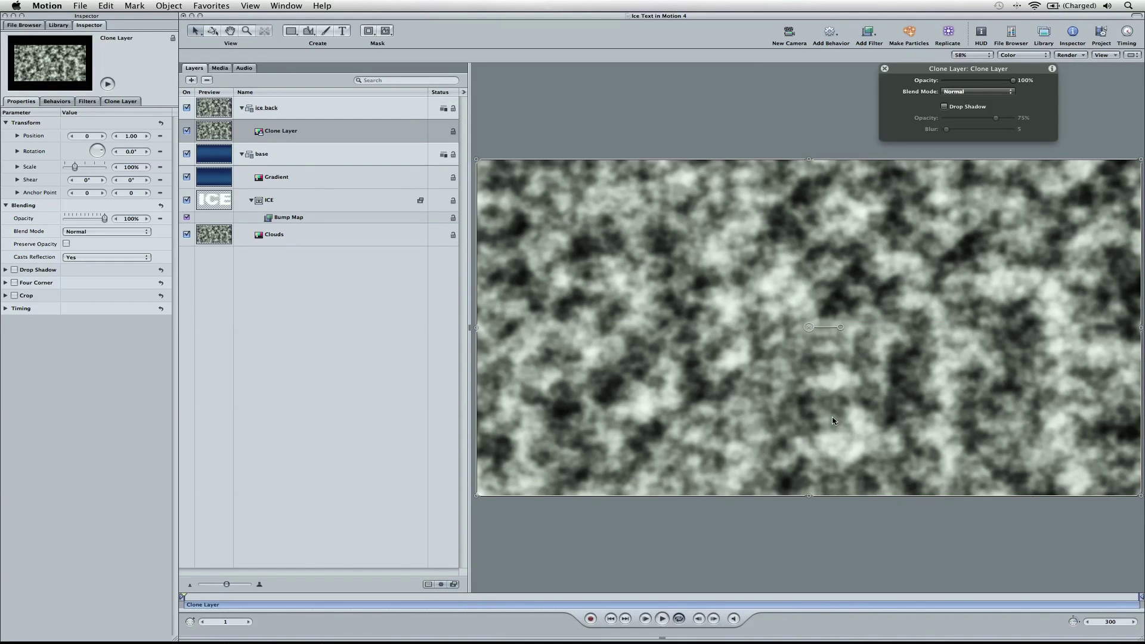
left_click(293, 207)
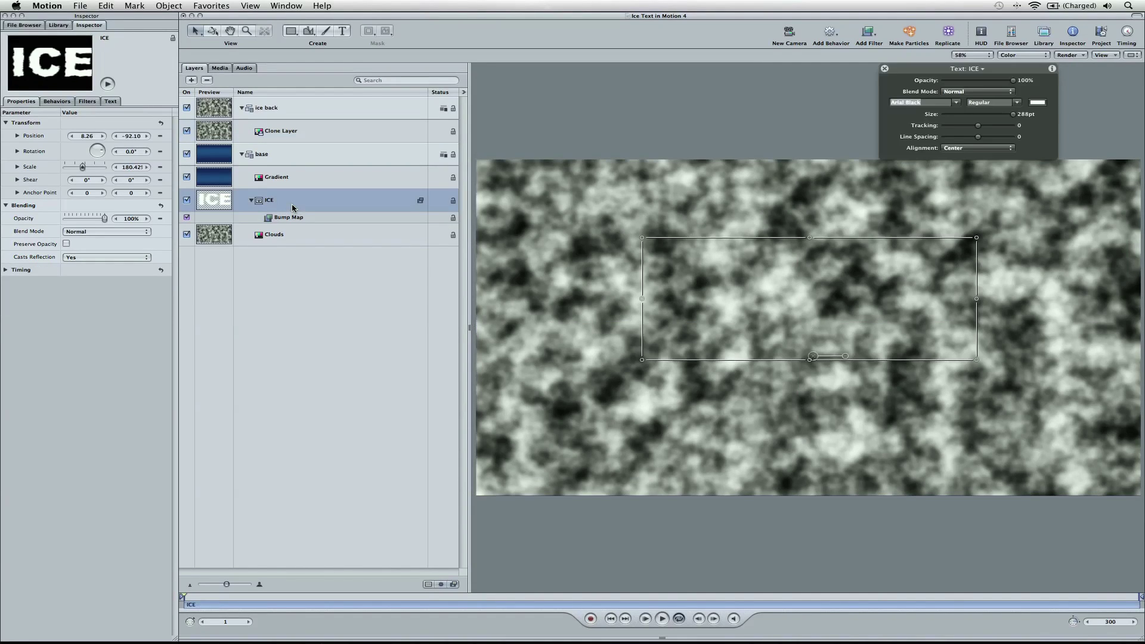
Add an Image Mask to the ice back group, using the ICE text layer as its Mask Source
left_click(316, 112)
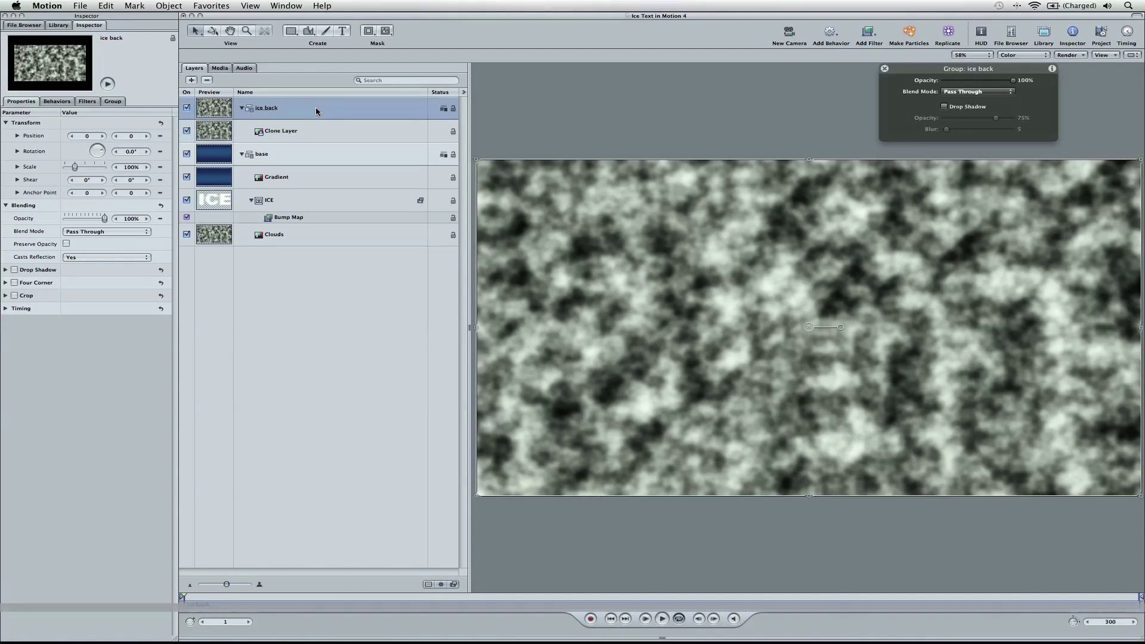
key("super+shift+m")
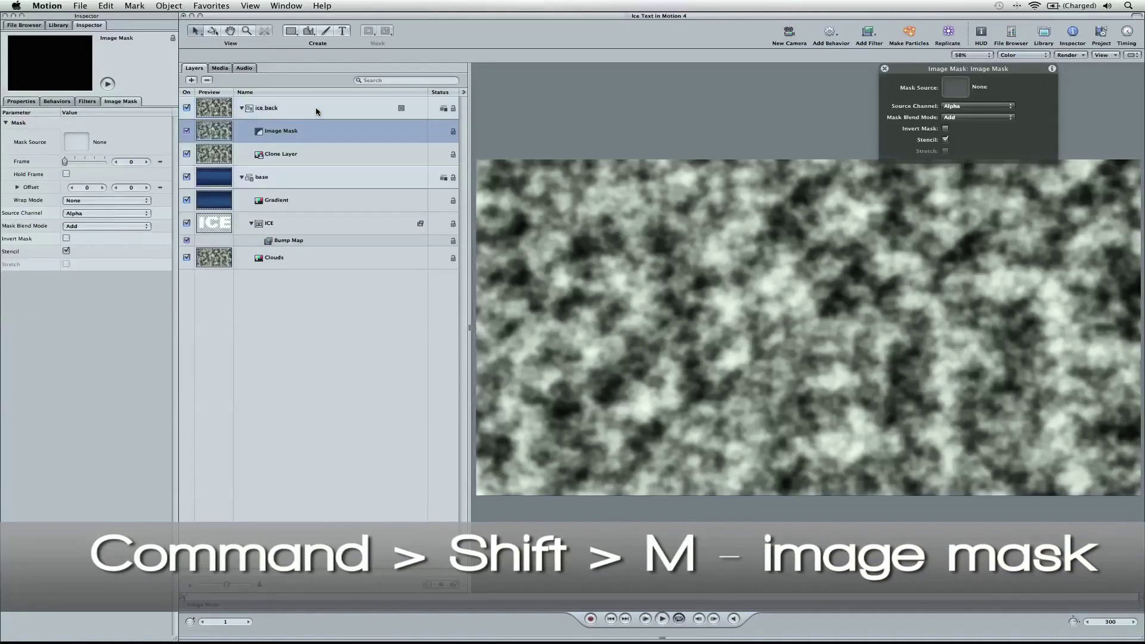
left_click_drag(914, 72, 543, 78)
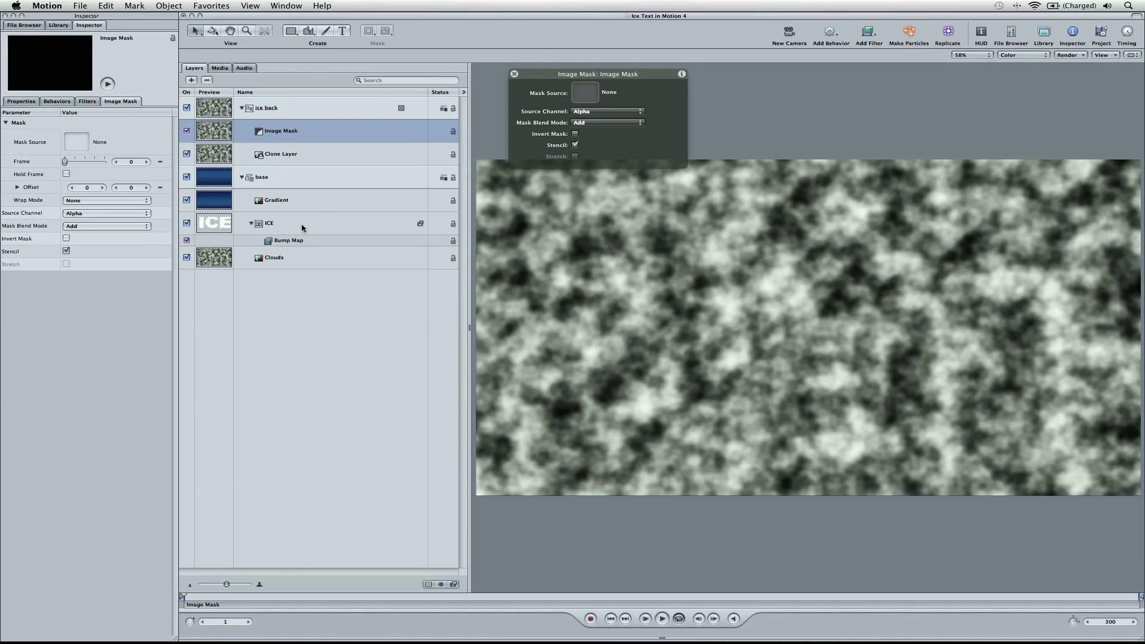
left_click_drag(302, 227, 581, 87)
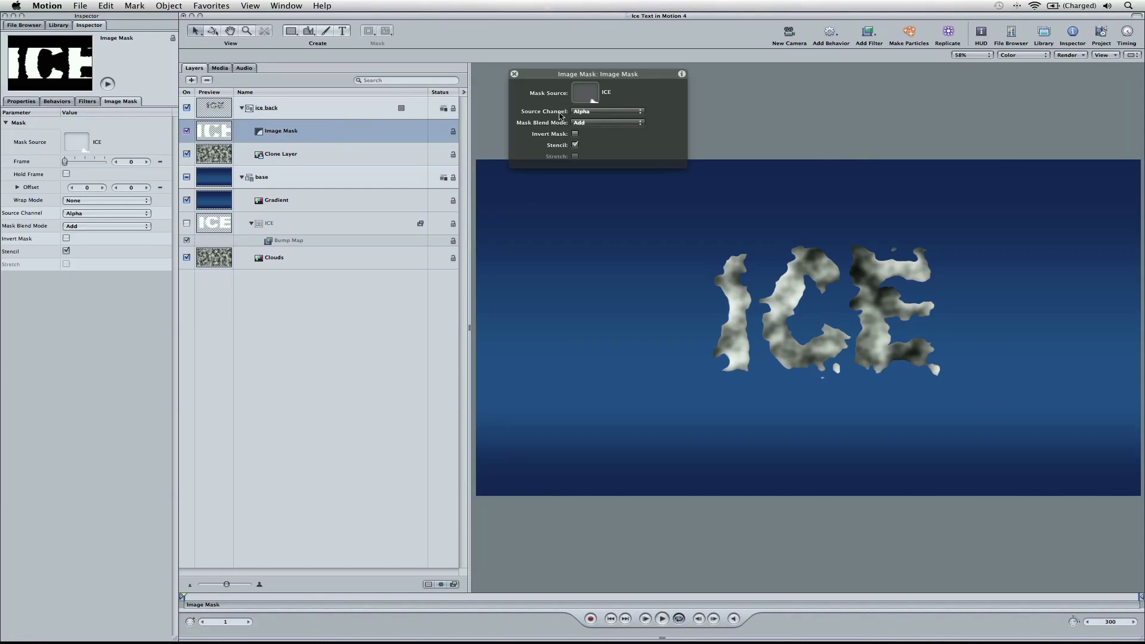
left_click(330, 114)
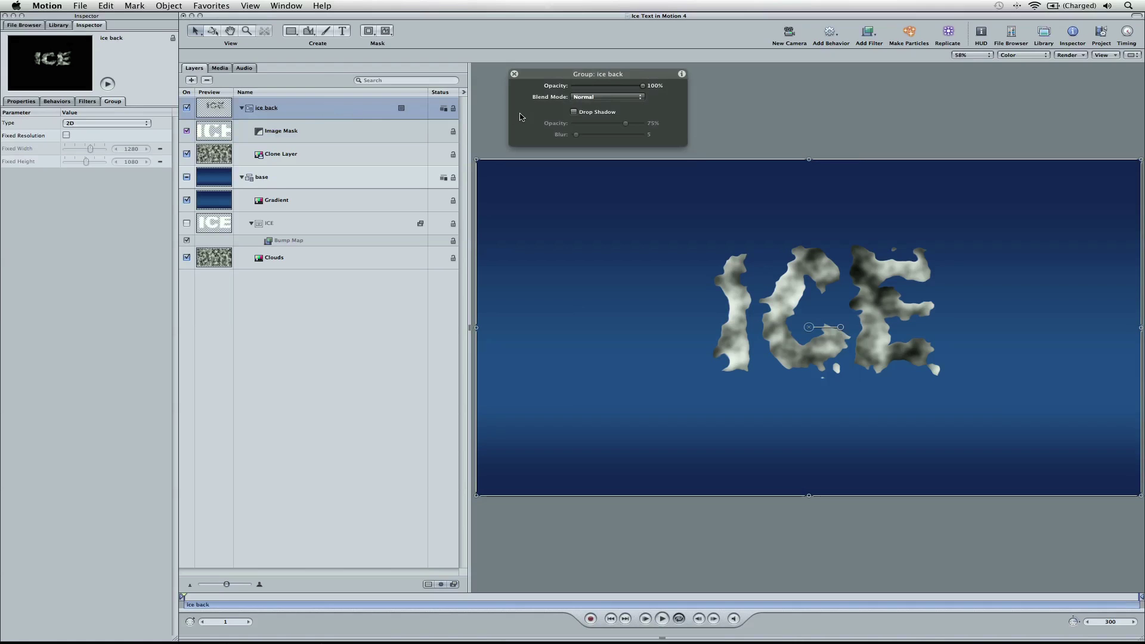
Set the ice back group's blend mode to Hard Light and its opacity to 50%
left_click(582, 101)
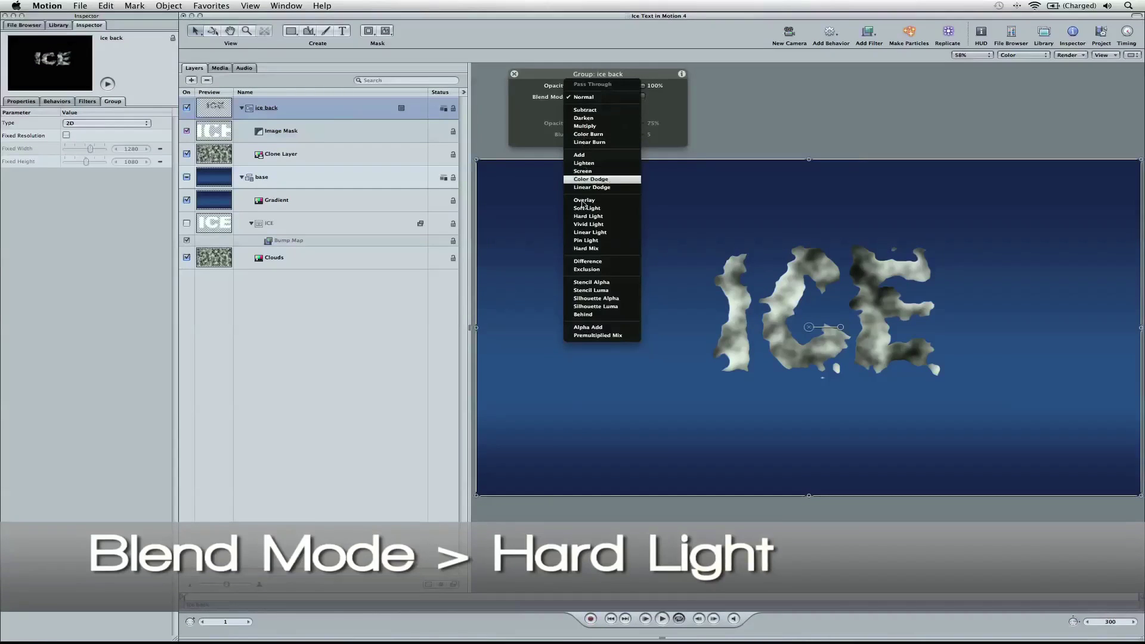
left_click(584, 217)
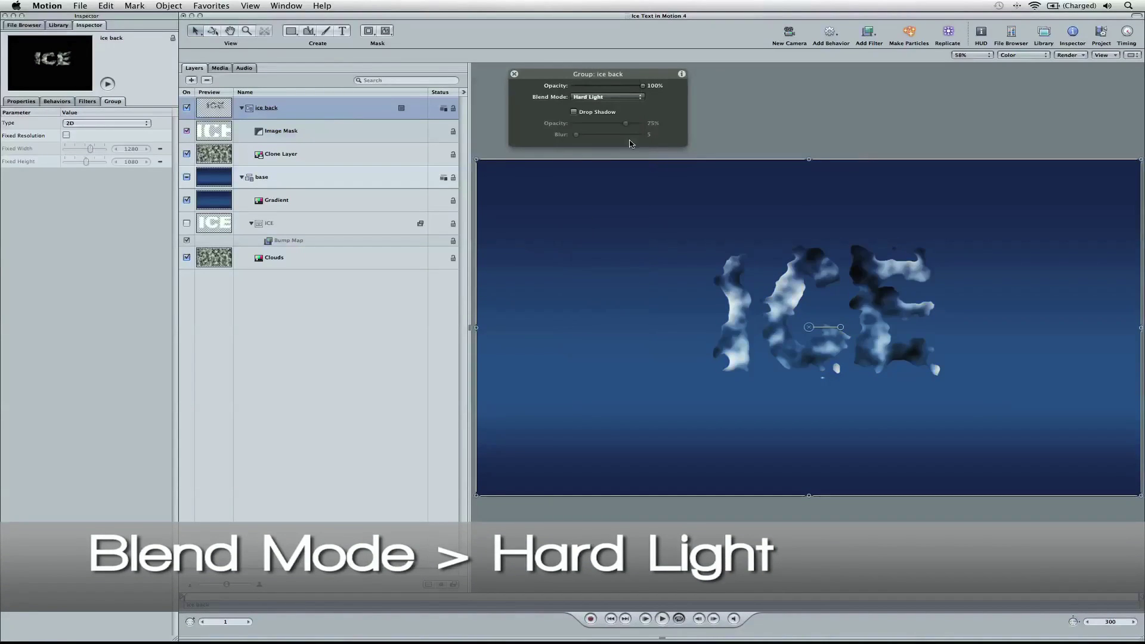
left_click_drag(610, 88, 609, 88)
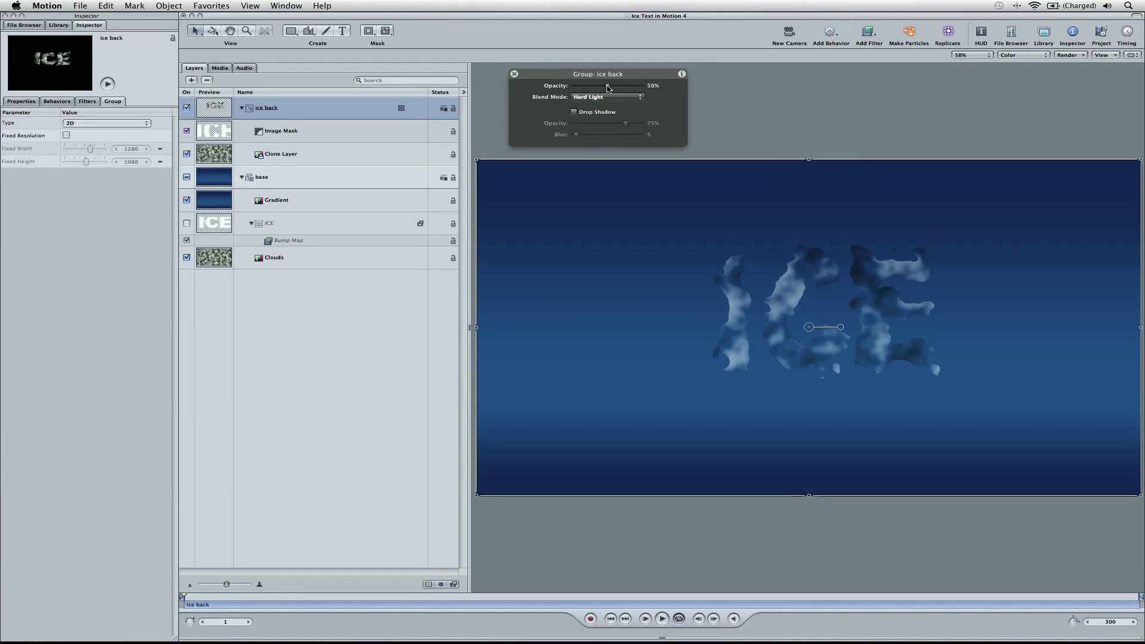
left_click(867, 35)
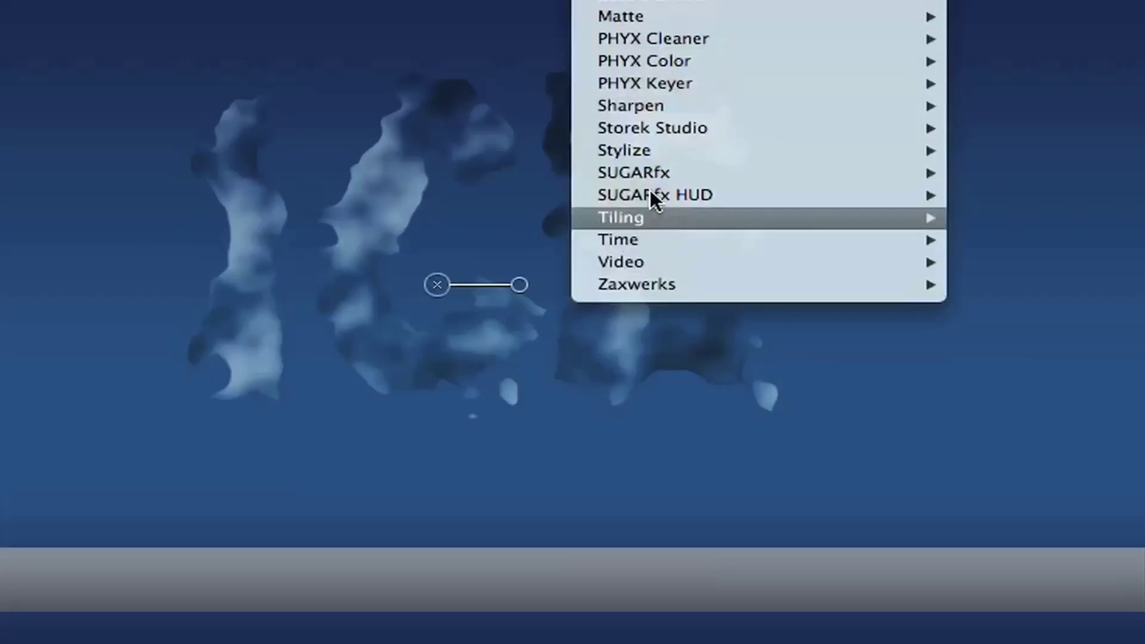
Add an Extrude filter with angle 265°, distance 11, back size 0.97 and Gradient style
mouse_move(939, 273)
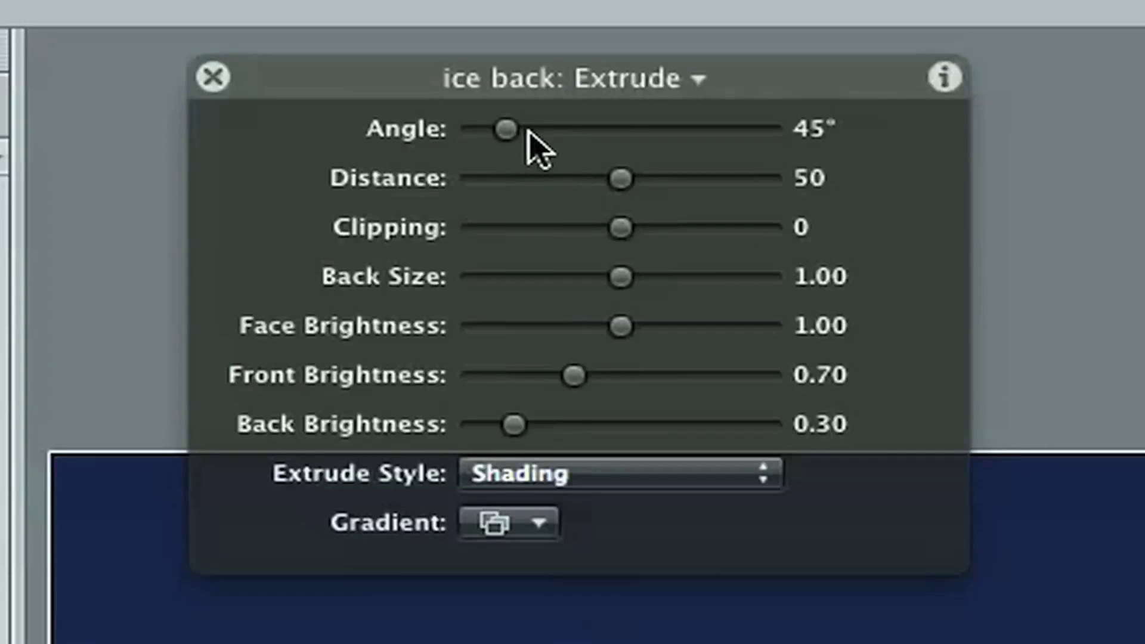
left_click_drag(586, 86, 621, 87)
left_click_drag(680, 132, 690, 133)
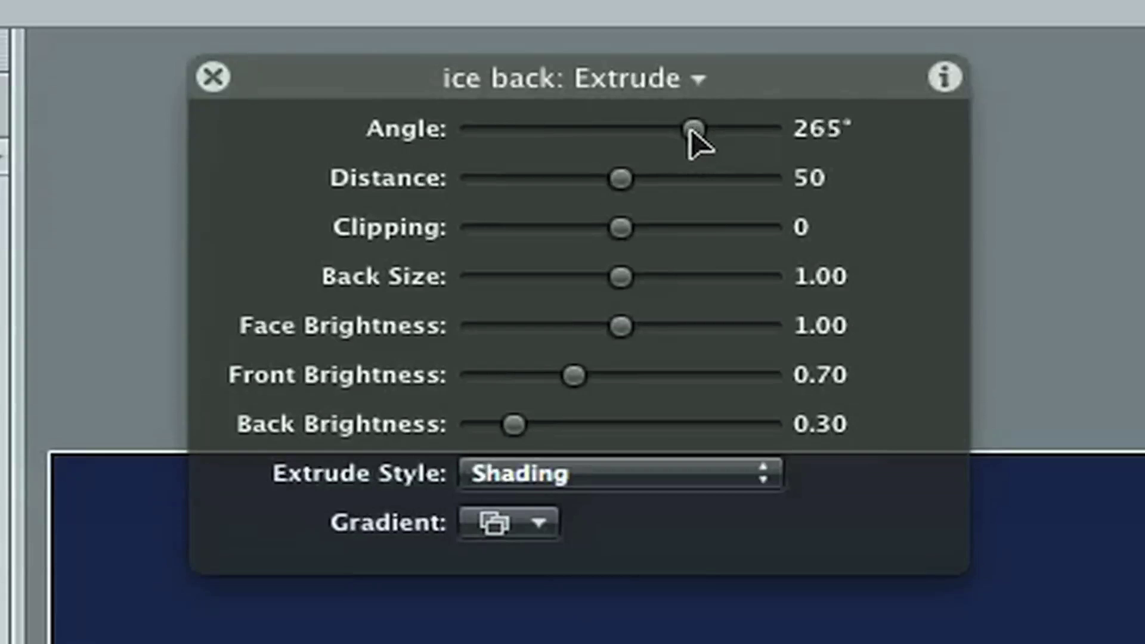
left_click_drag(514, 179, 500, 182)
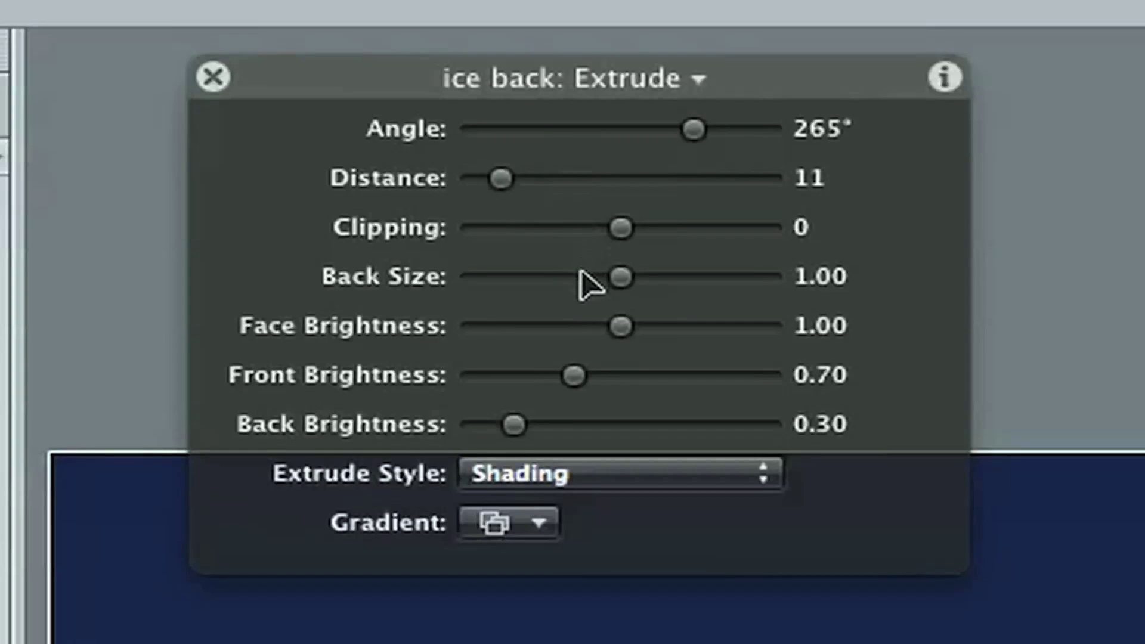
mouse_move(620, 277)
left_mouse_down()
mouse_move(644, 272)
mouse_move(583, 274)
mouse_move(602, 275)
left_mouse_up()
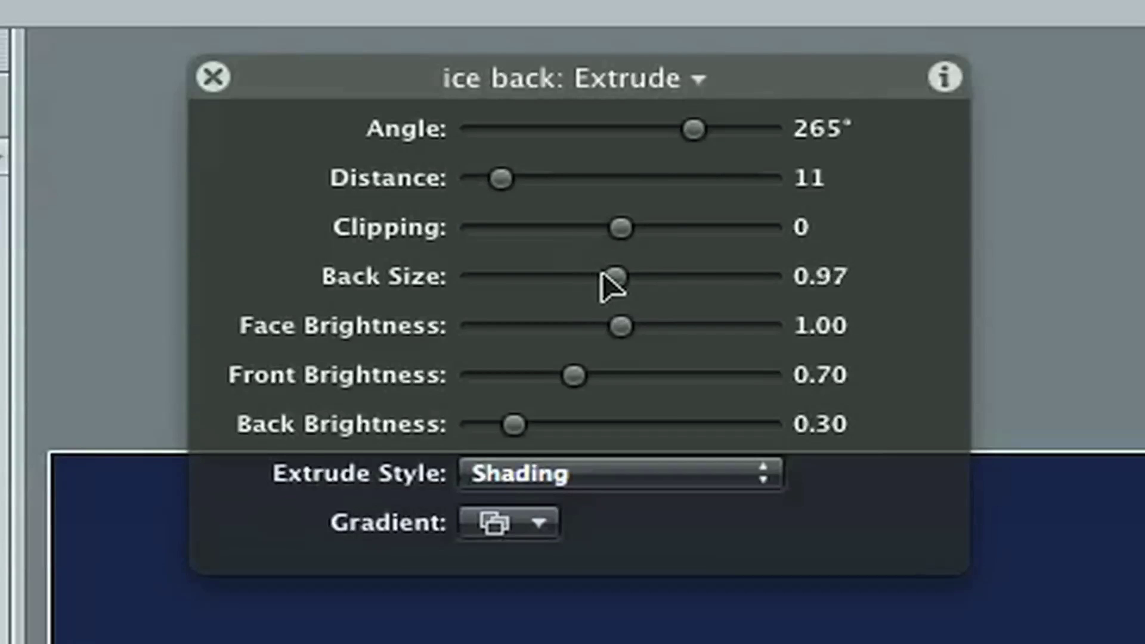
left_click(598, 477)
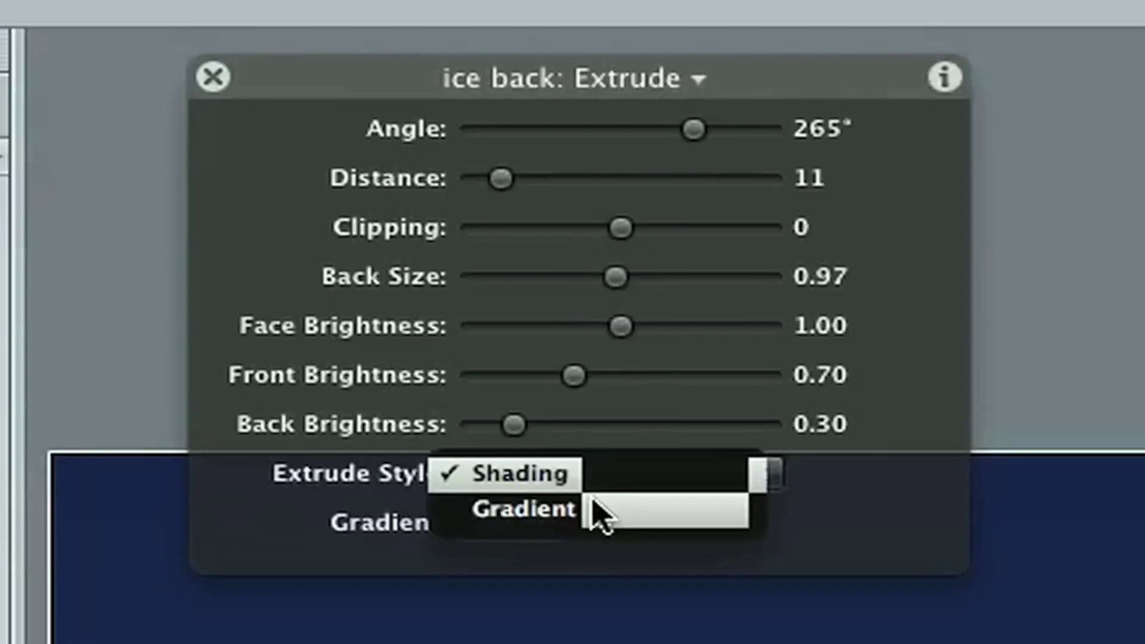
left_click(593, 510)
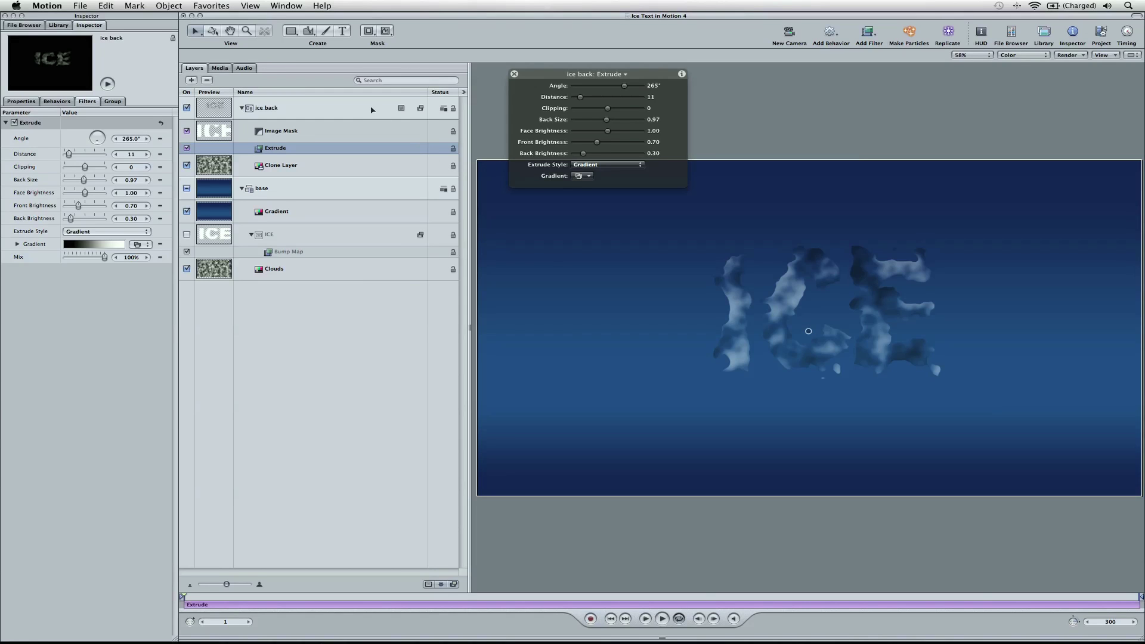
Add an Indent filter to ice back with Softness 0.45 and Brightness 0.8
left_click(371, 109)
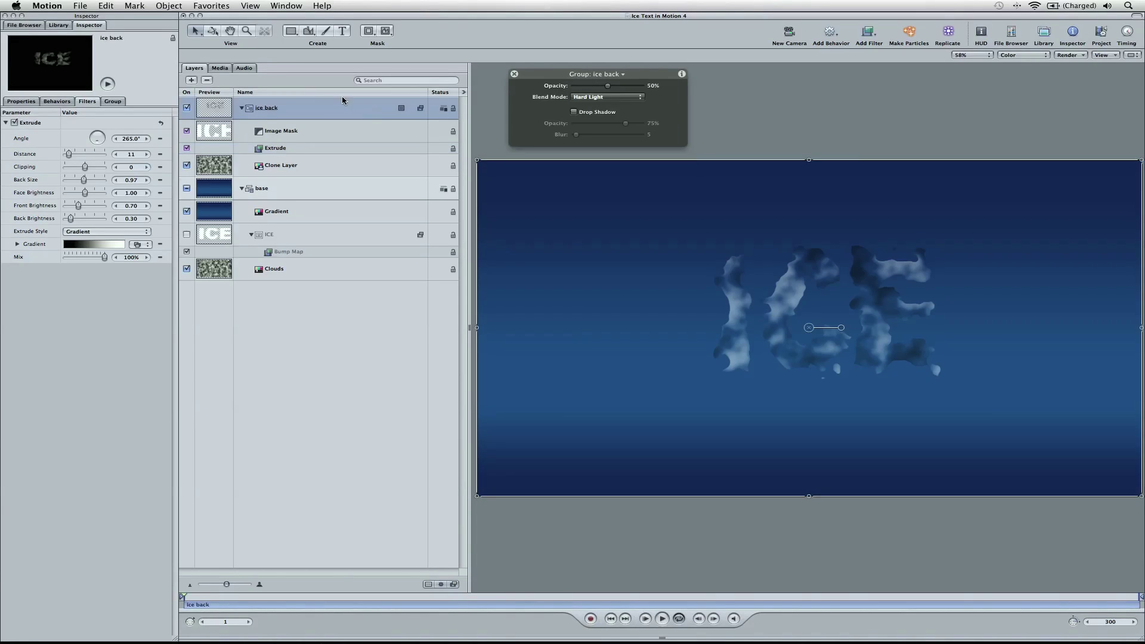
left_click(869, 33)
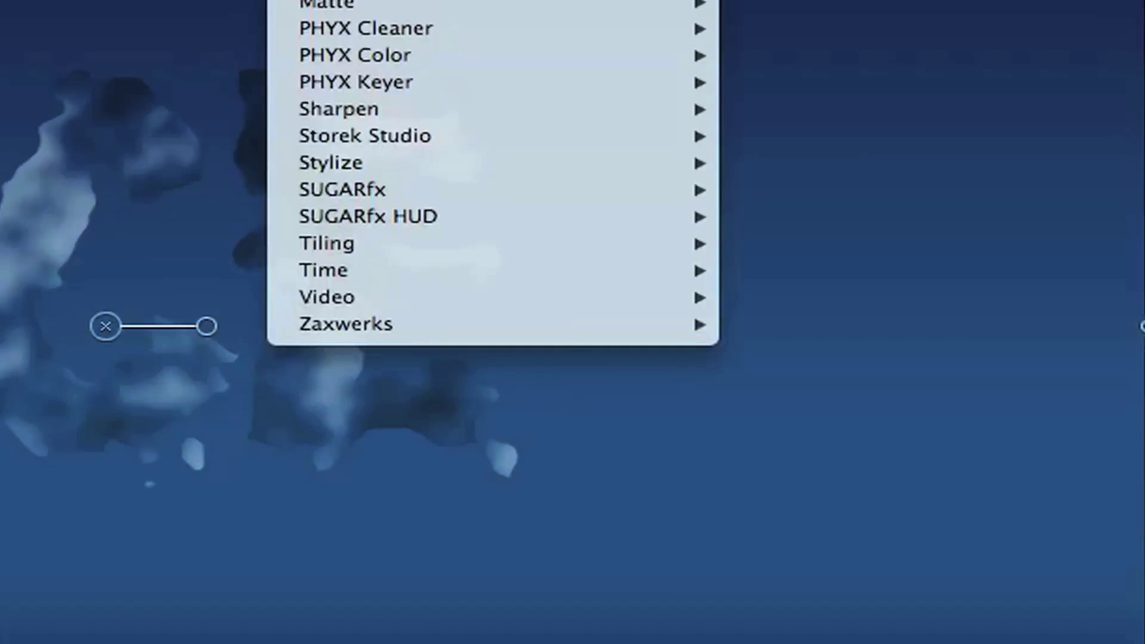
mouse_move(530, 165)
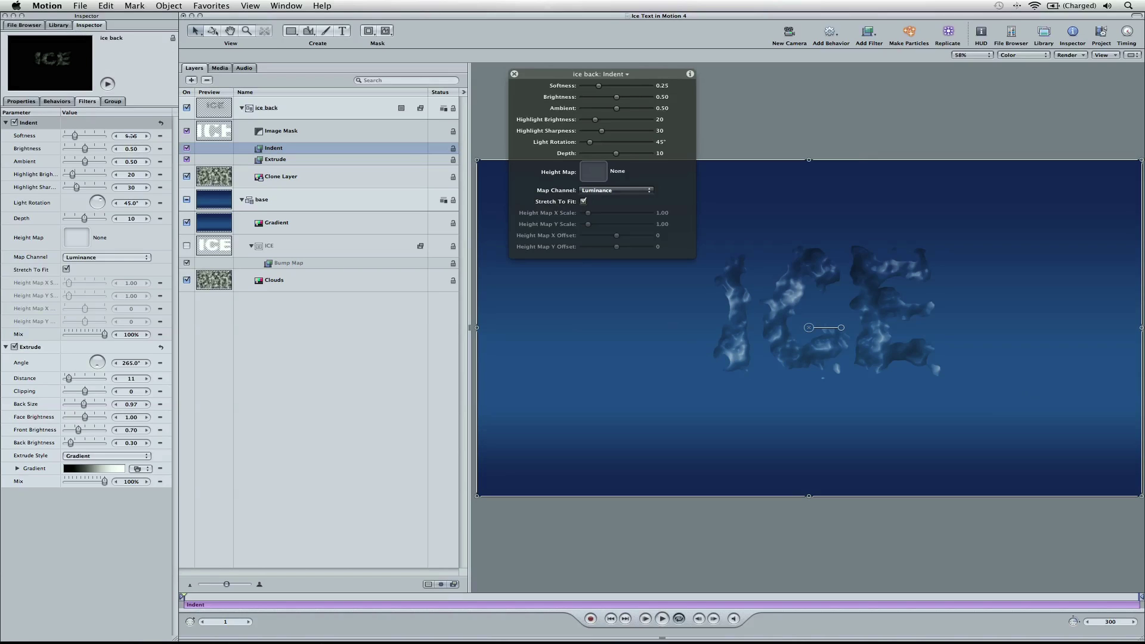
left_click(131, 136)
type(".45")
key("Return")
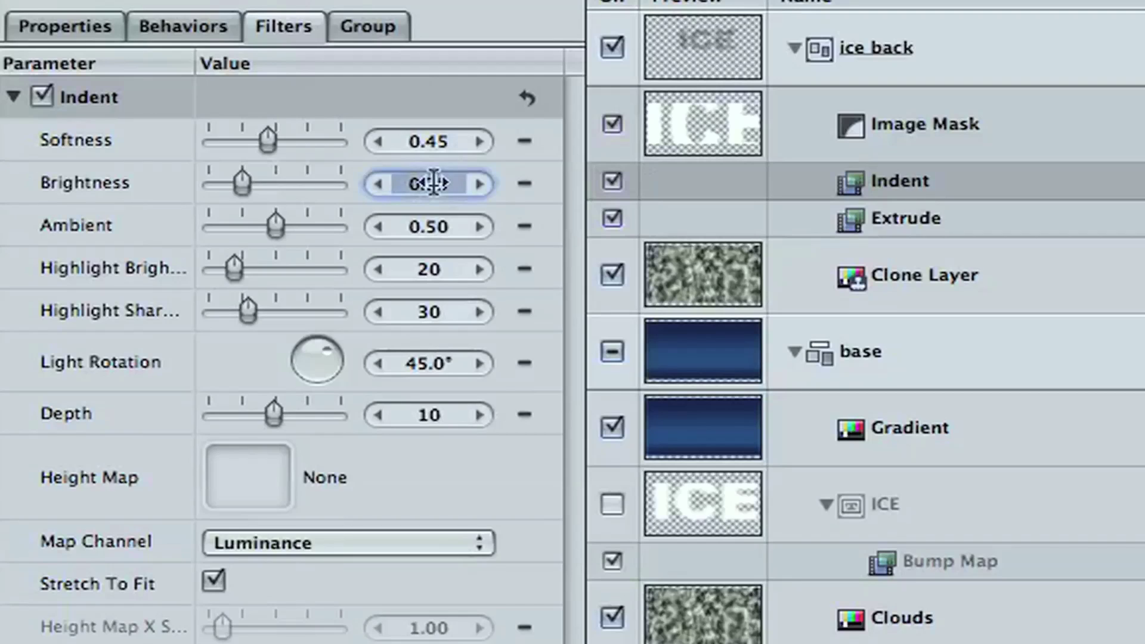
left_click(132, 149)
type(".8")
key("Return")
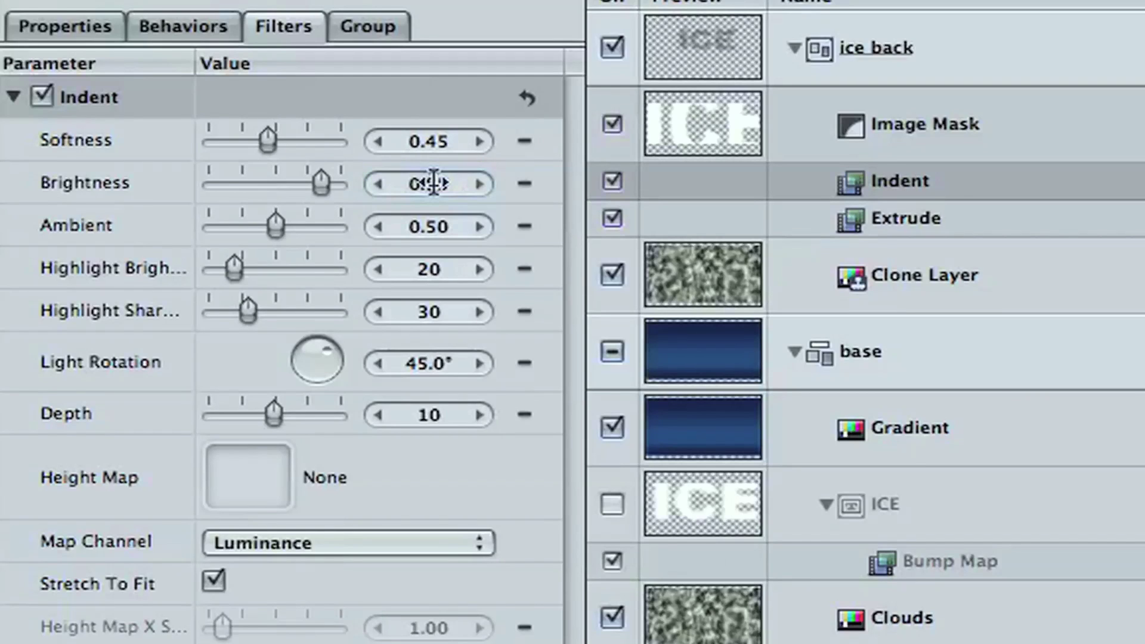
Set the Indent Ambient to 0.25, Highlight Brightness to 29, Light Rotation to 60° and Depth to 20
left_click(428, 225)
type(".25")
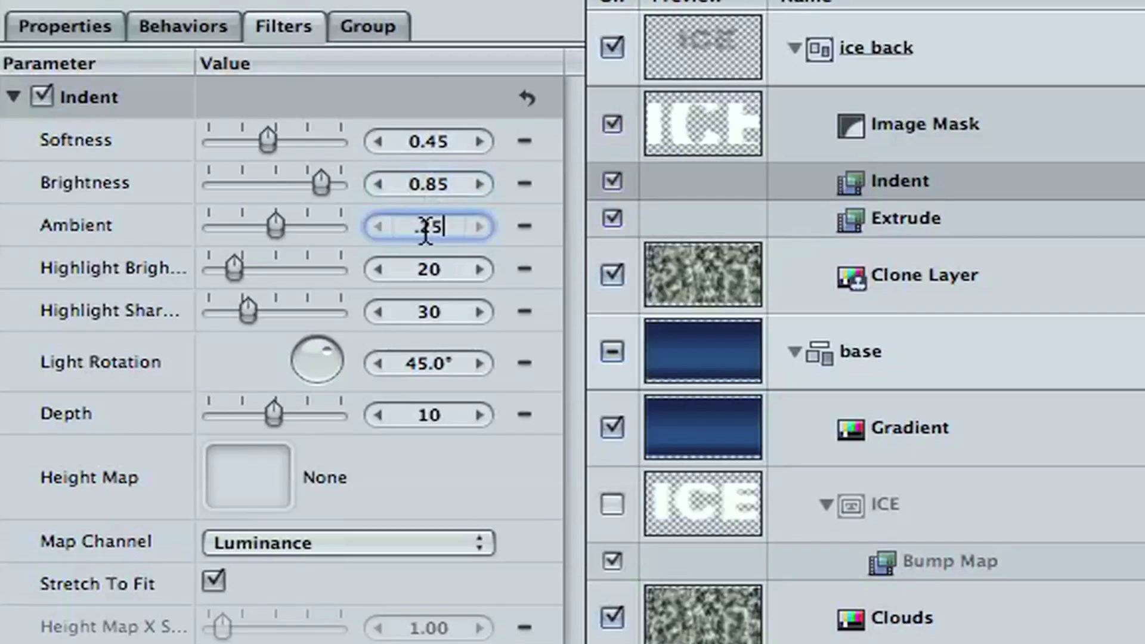
key("Return")
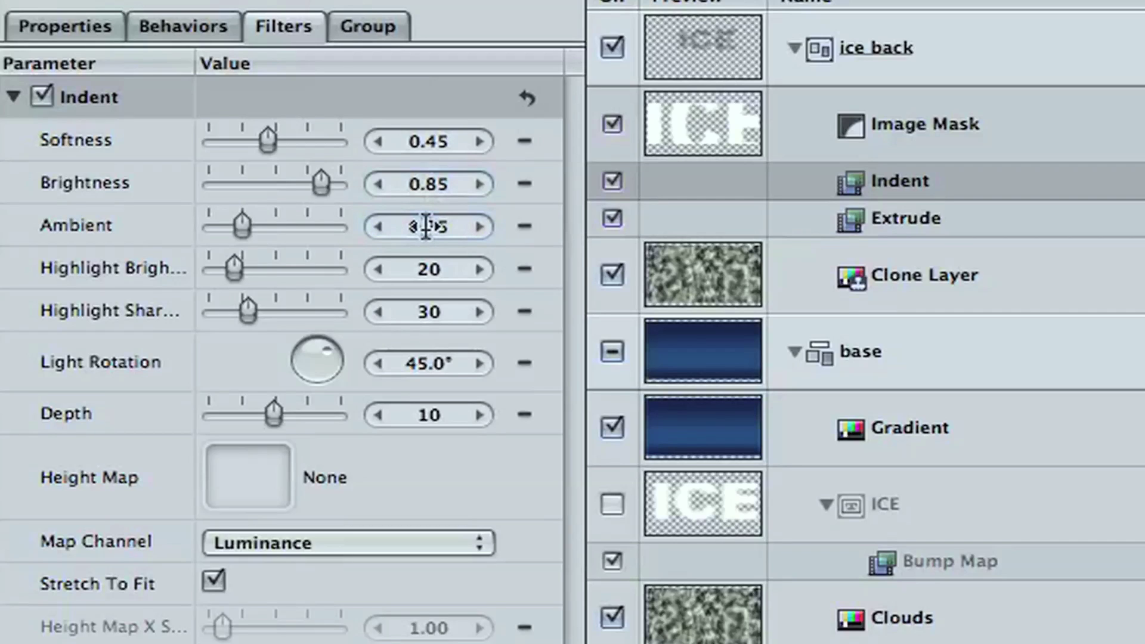
left_click(426, 269)
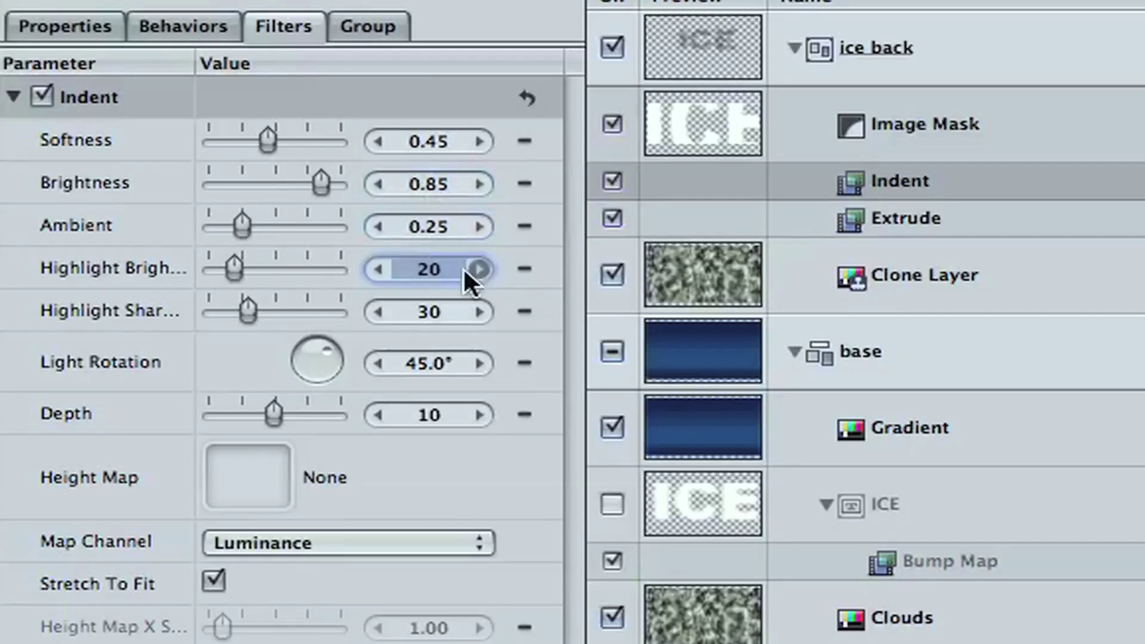
type("29")
key("Return")
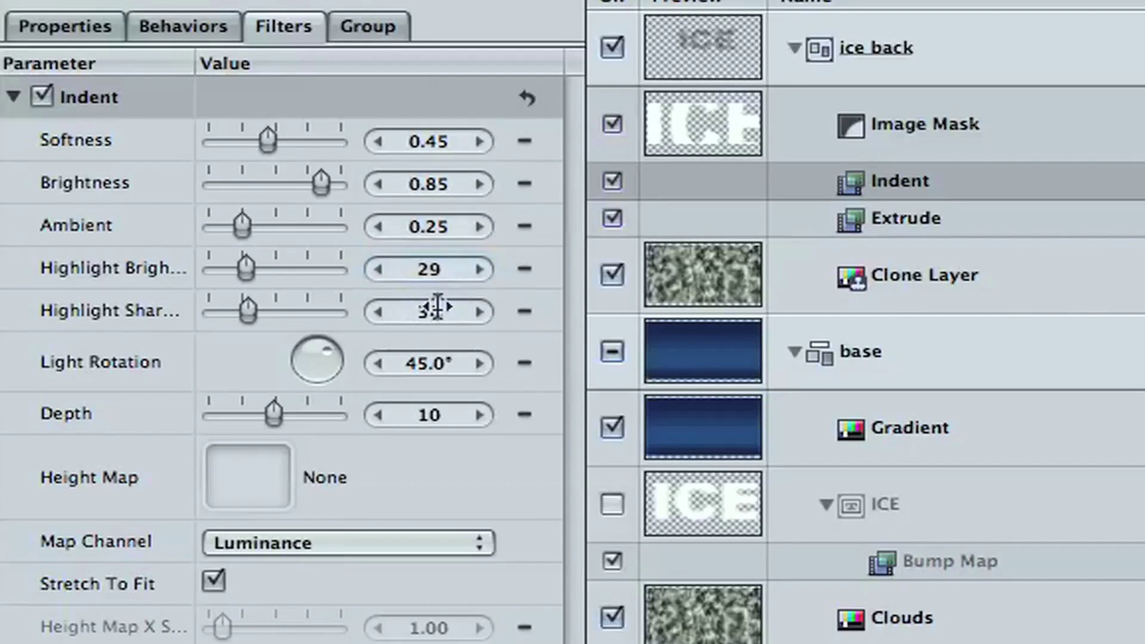
left_click(436, 364)
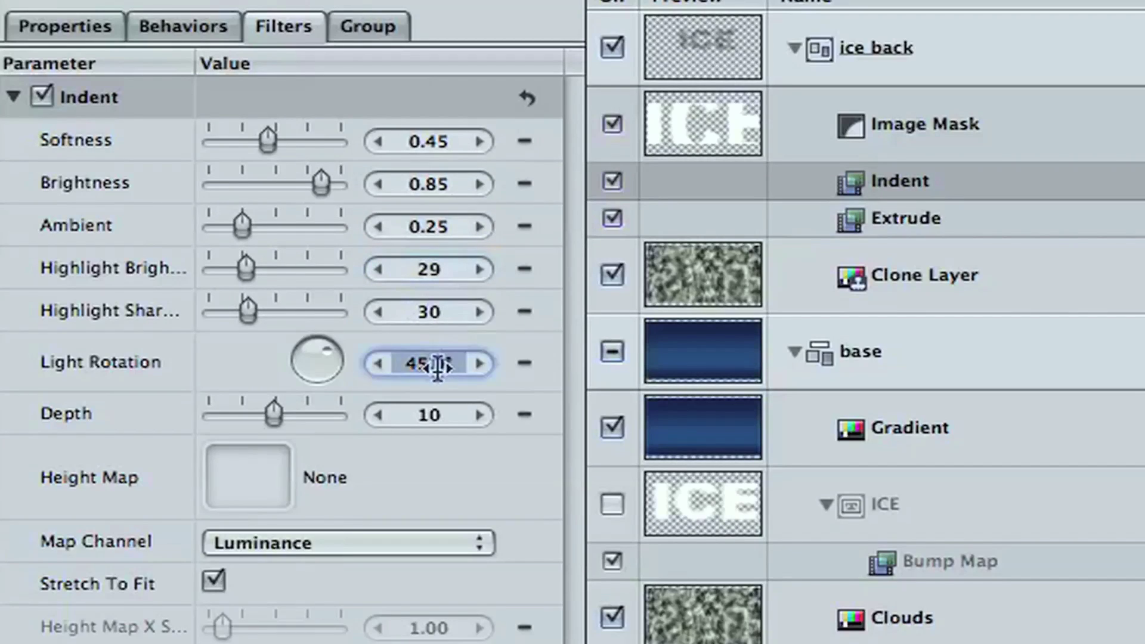
type("60")
key("Return")
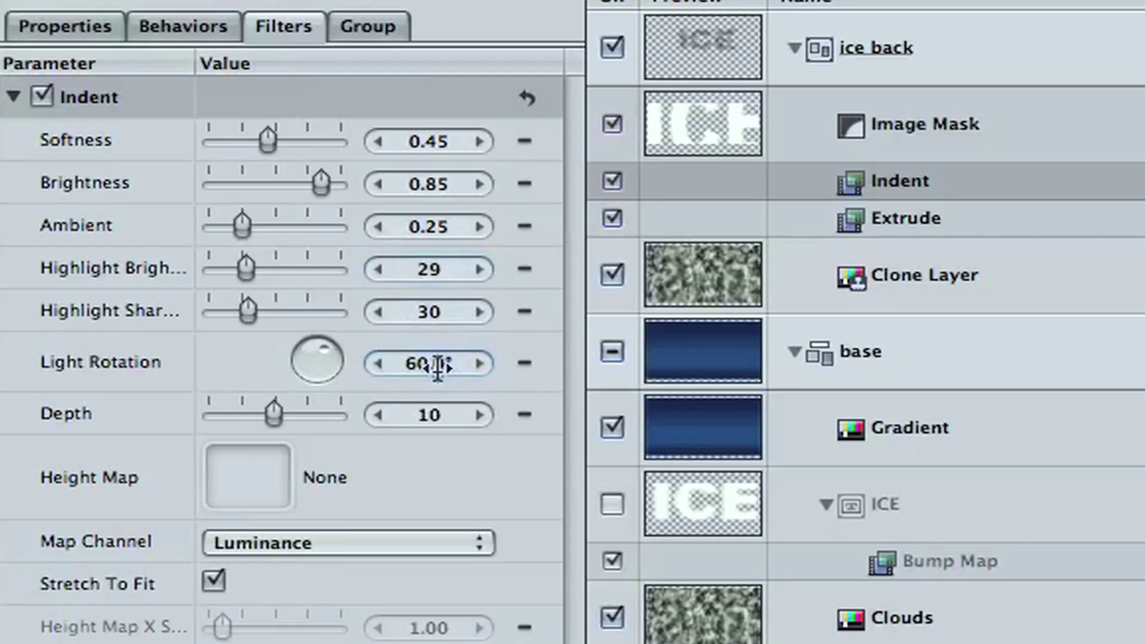
left_click(428, 415)
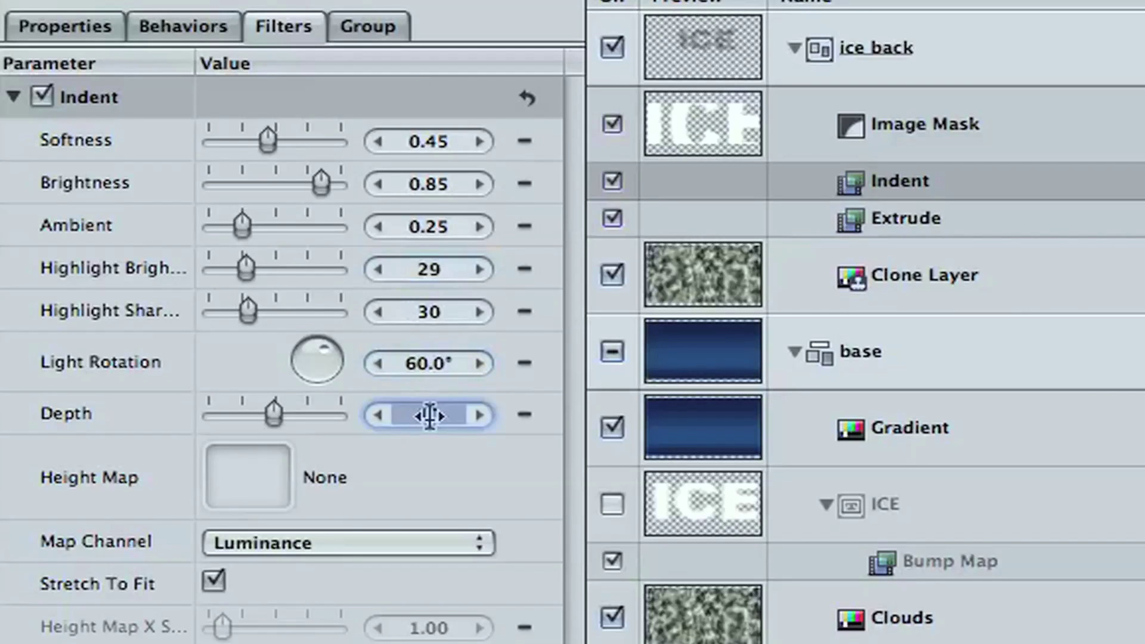
type("20")
key("Return")
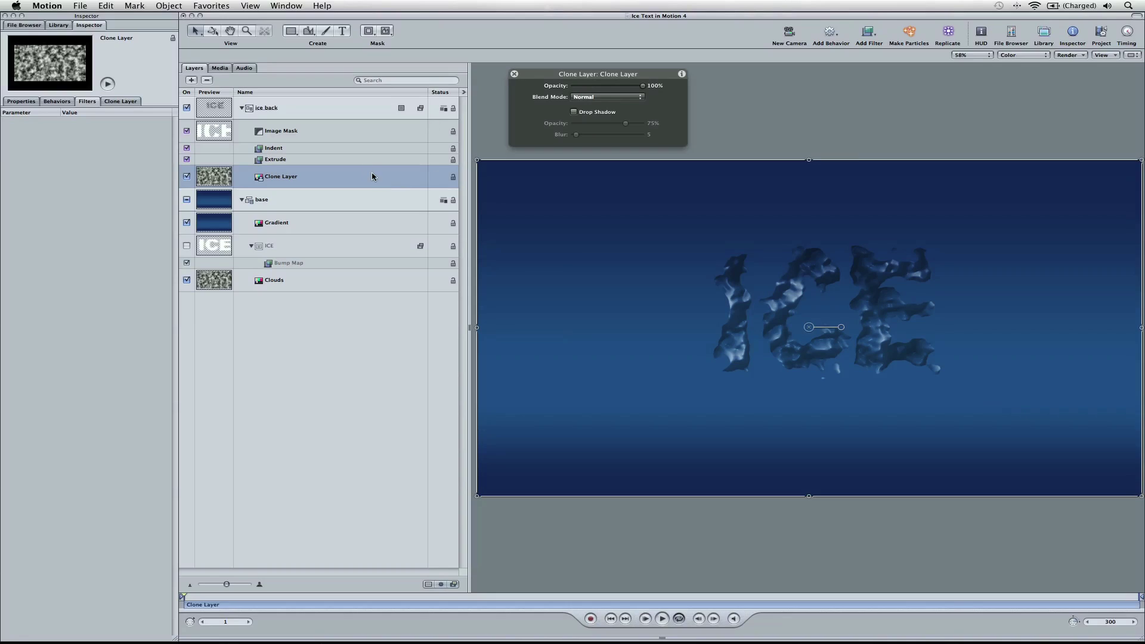
Clone the ice back group and name the new group 'ice front'
left_click(349, 111)
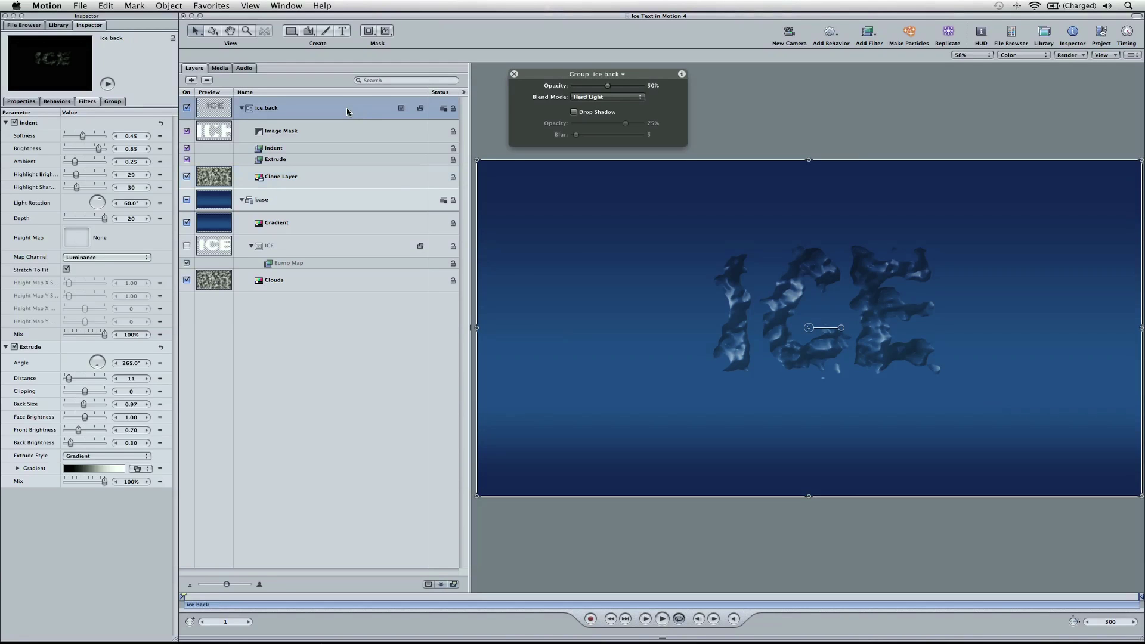
key("k")
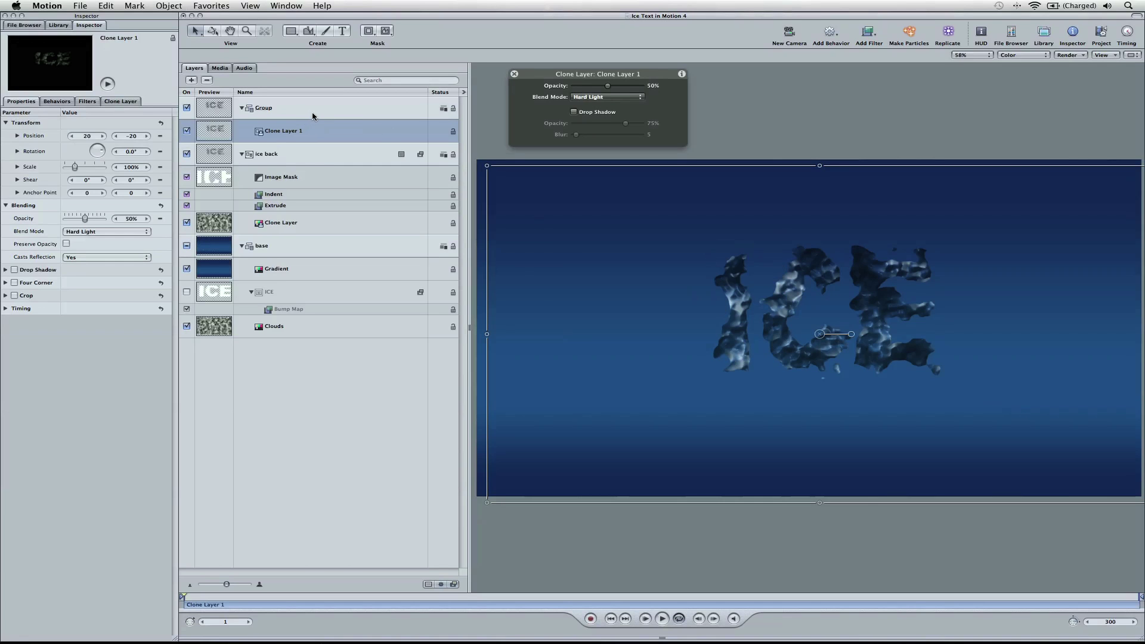
left_click(267, 110)
double_click(267, 111)
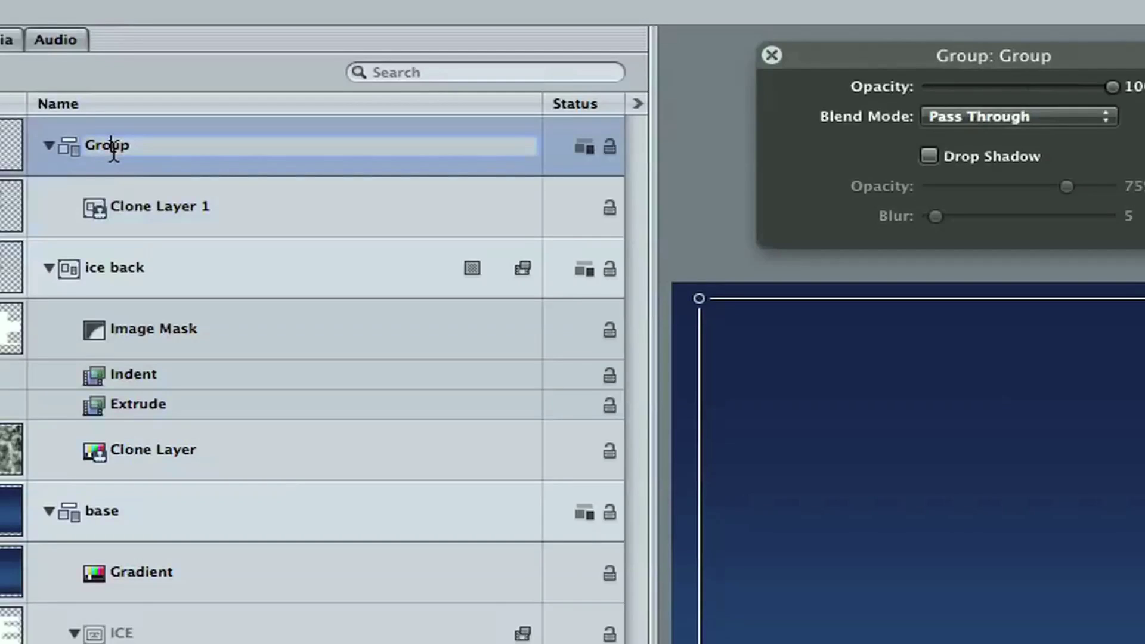
type("ice front")
key("Return")
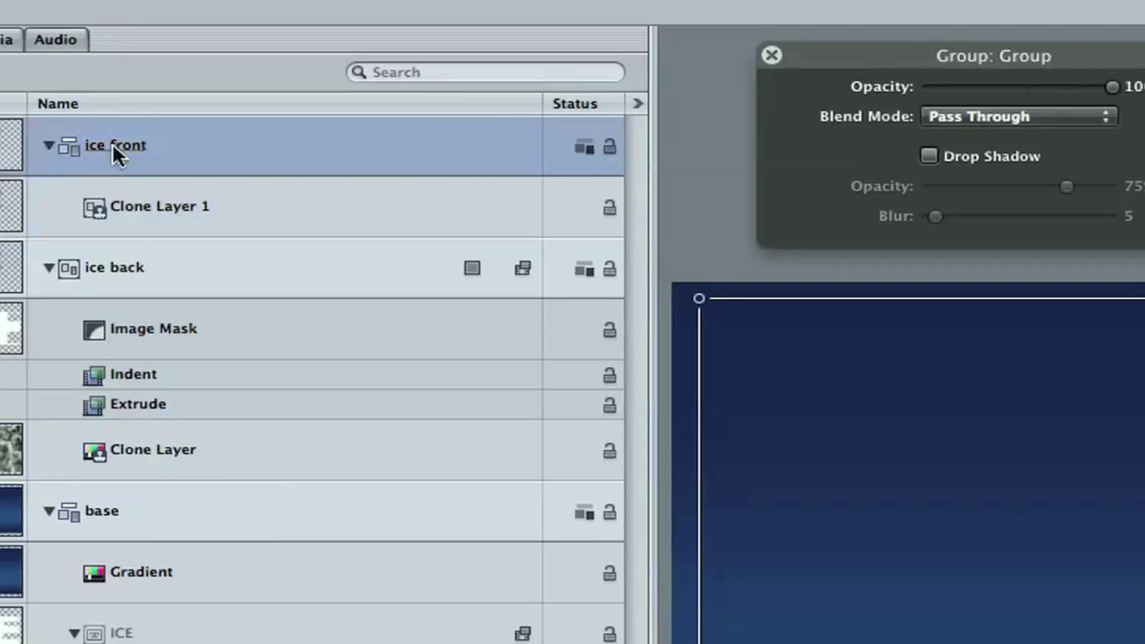
Blend ice front with Overlay at 40% opacity
left_click(1020, 117)
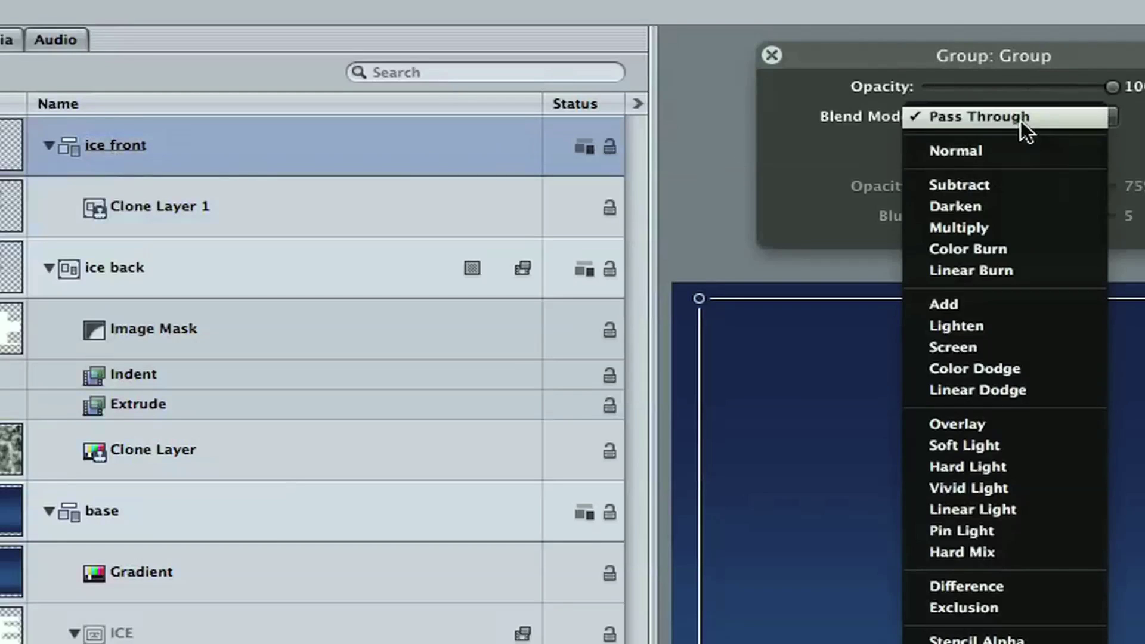
left_click(967, 422)
left_click_drag(1011, 80, 997, 80)
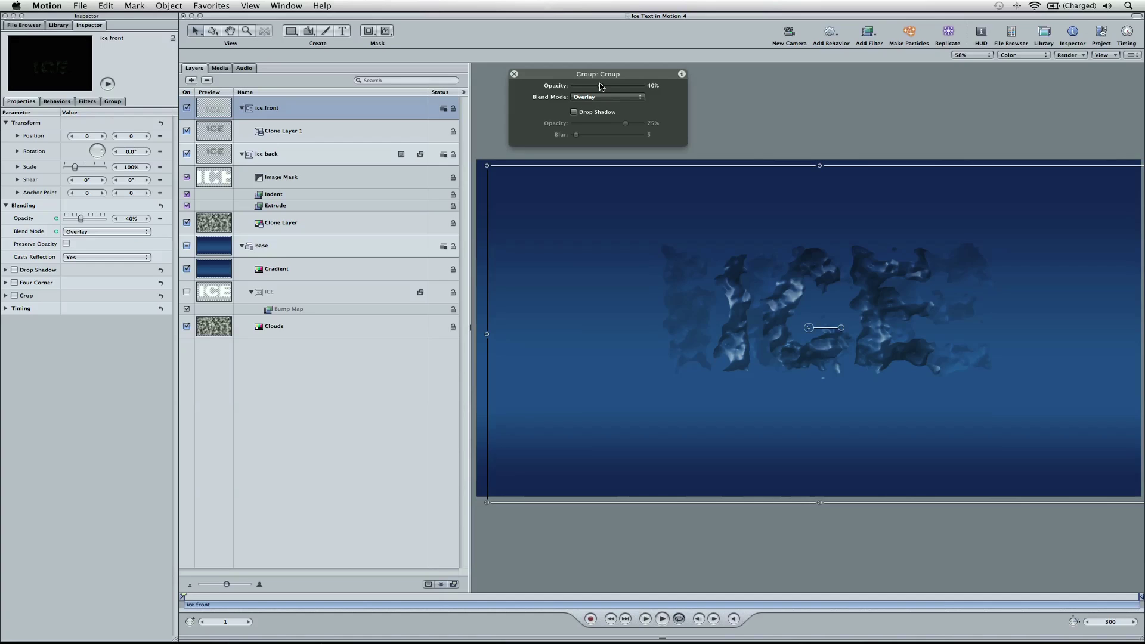
left_click(872, 34)
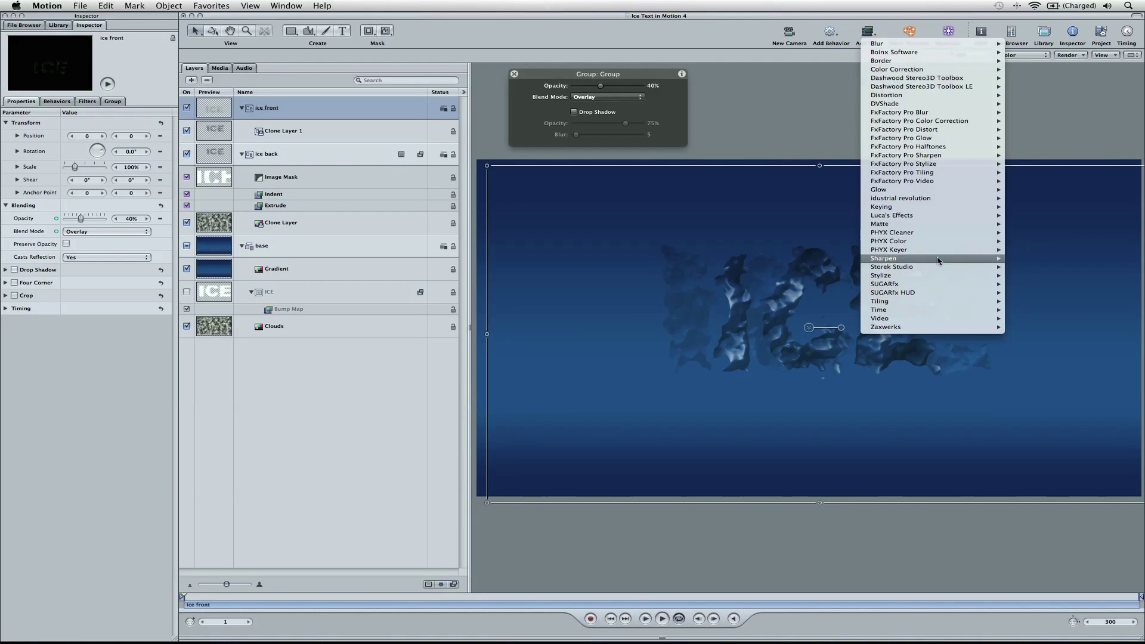
Add Unsharp Mask and Gradient Colorize filters to ice front, setting Repeats to 9
mouse_move(937, 260)
left_click(1008, 266)
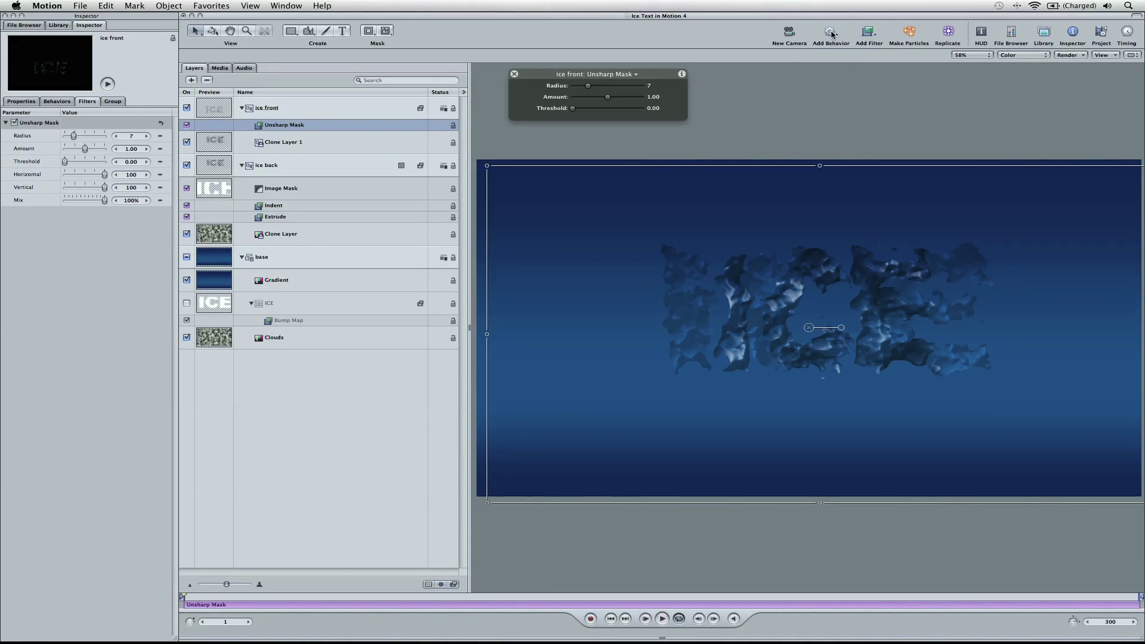
left_click(867, 31)
mouse_move(959, 73)
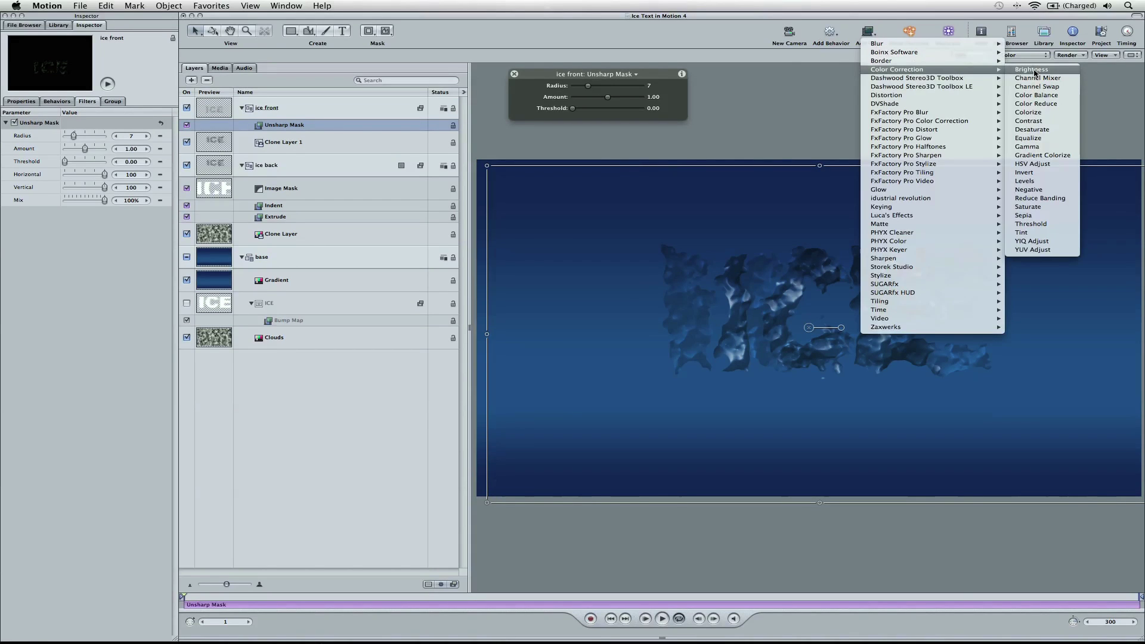
left_click(1036, 157)
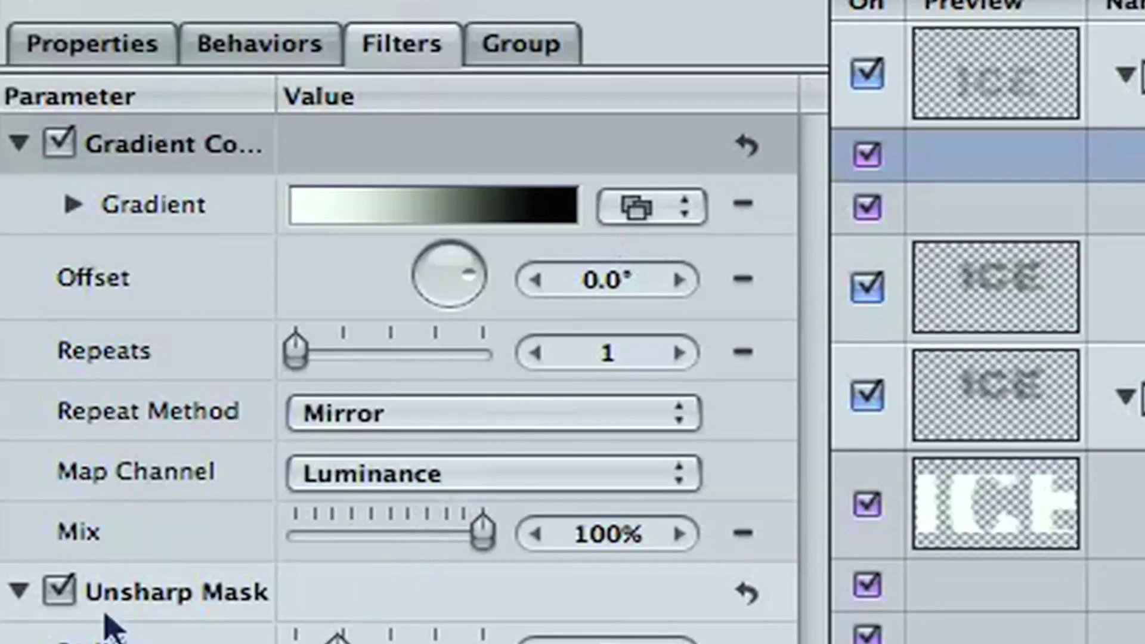
left_click(620, 355)
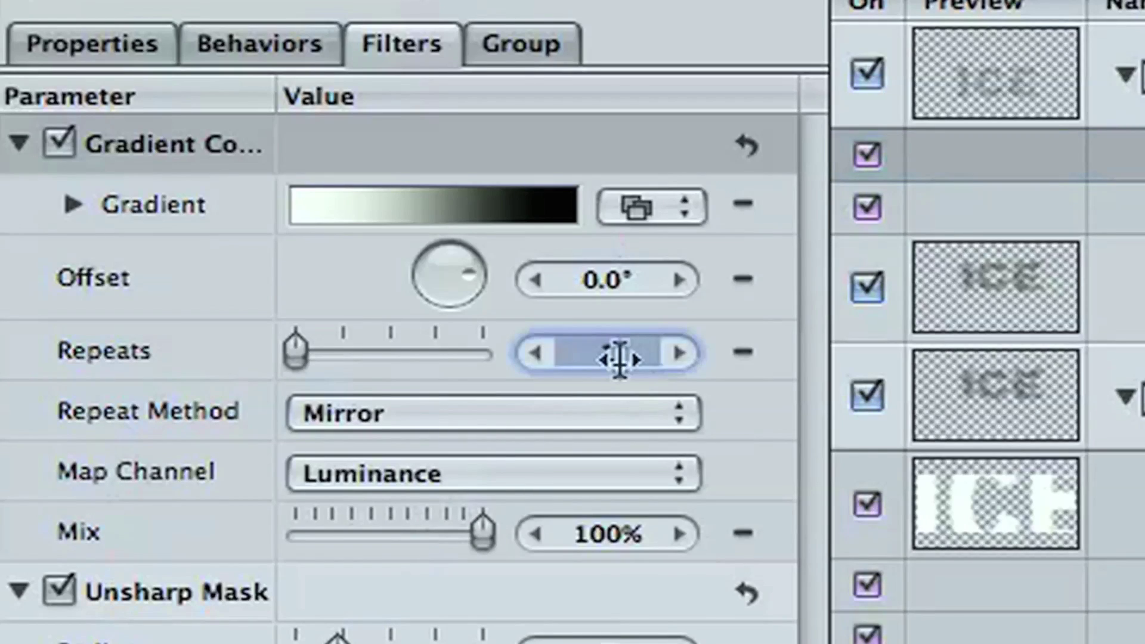
type("9")
key("Return")
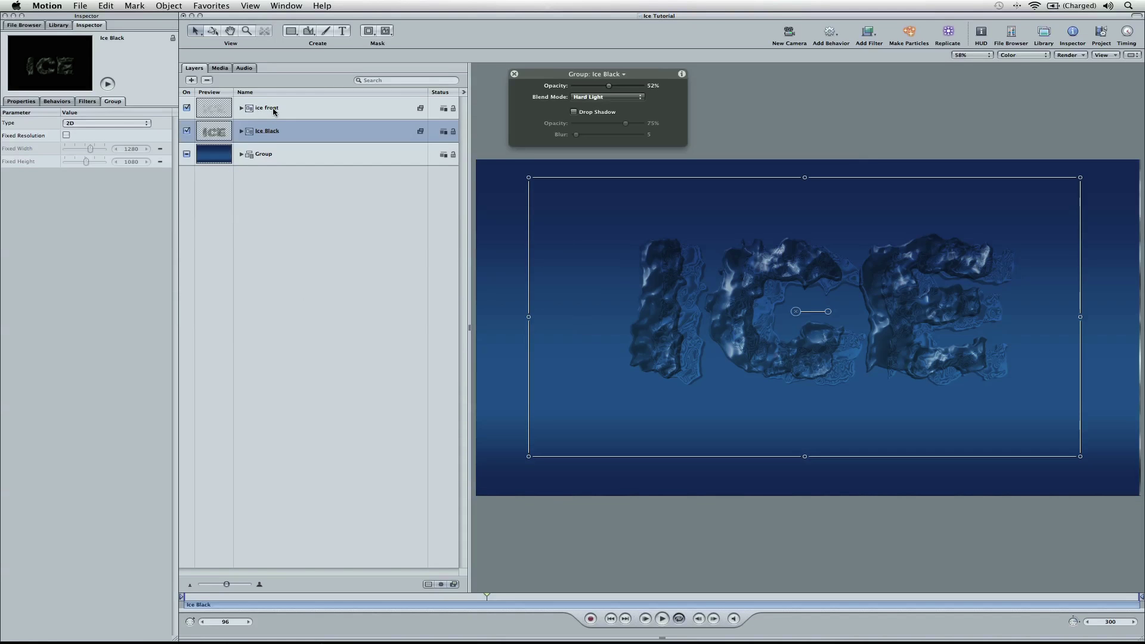
Group ice front with Ice Black and name the new group 'Ice Layer'
left_click(275, 109)
left_click(295, 134, "shift")
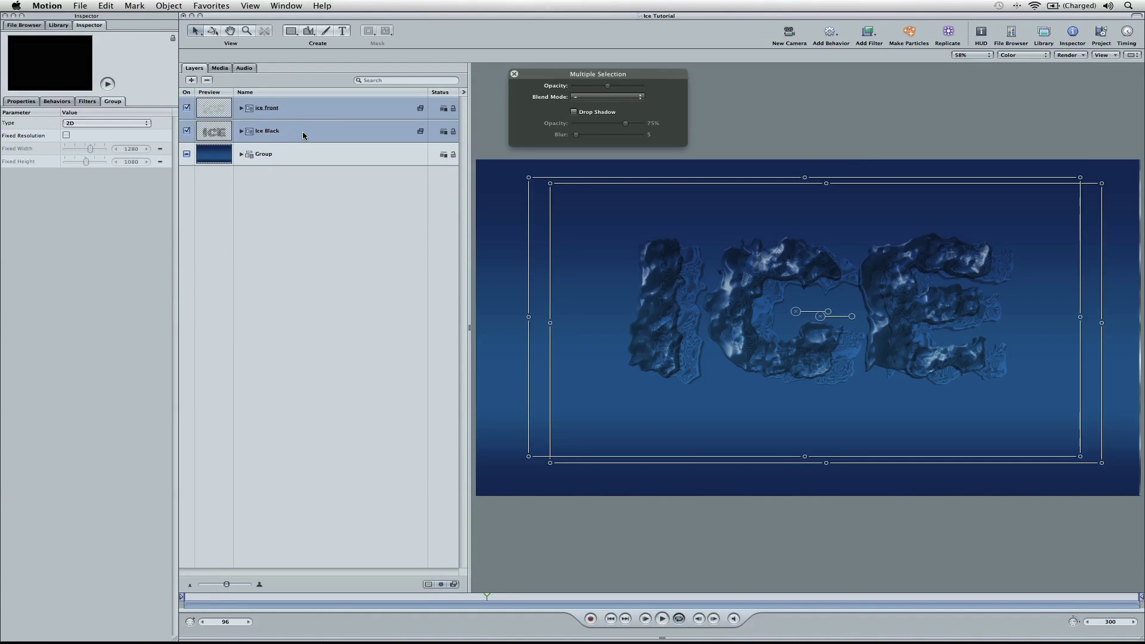
key("super+shift+g")
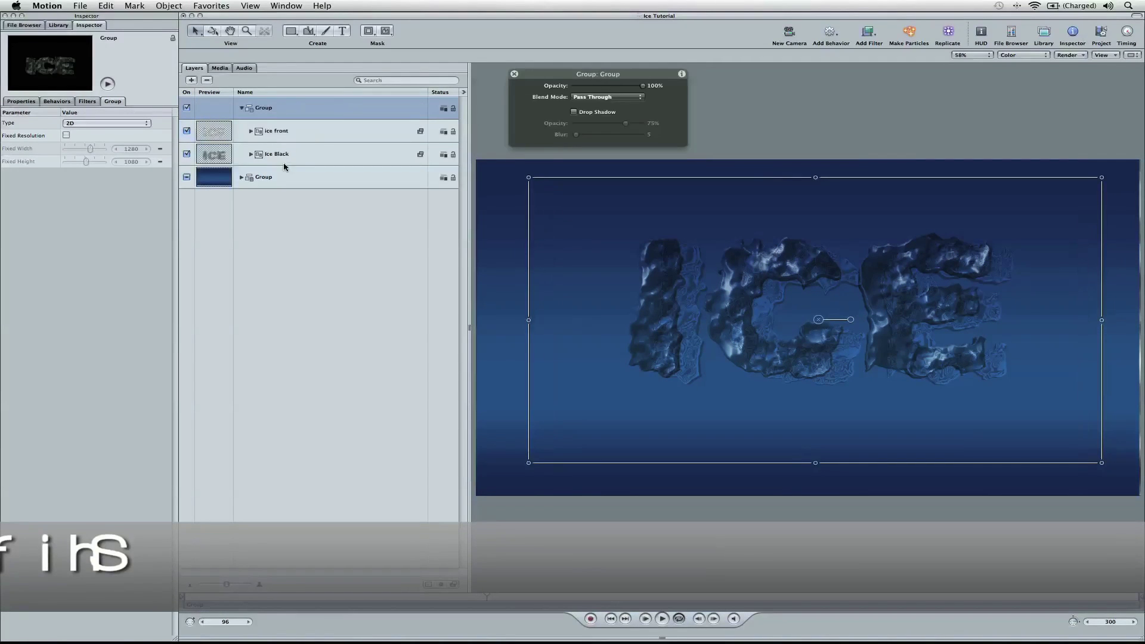
double_click(266, 110)
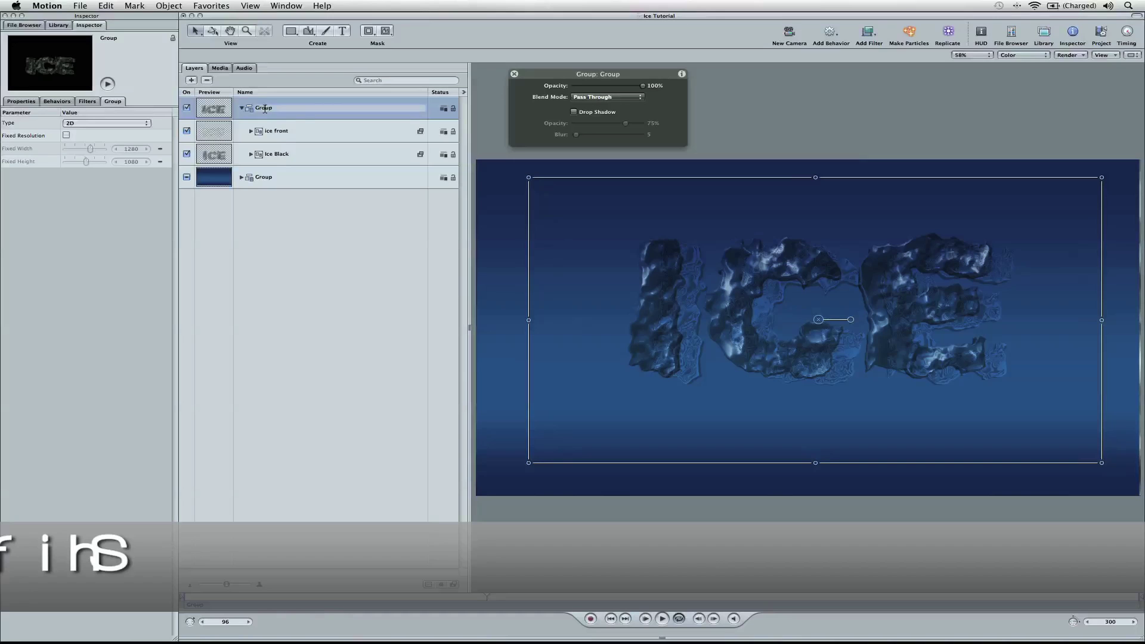
type("Ice Layer")
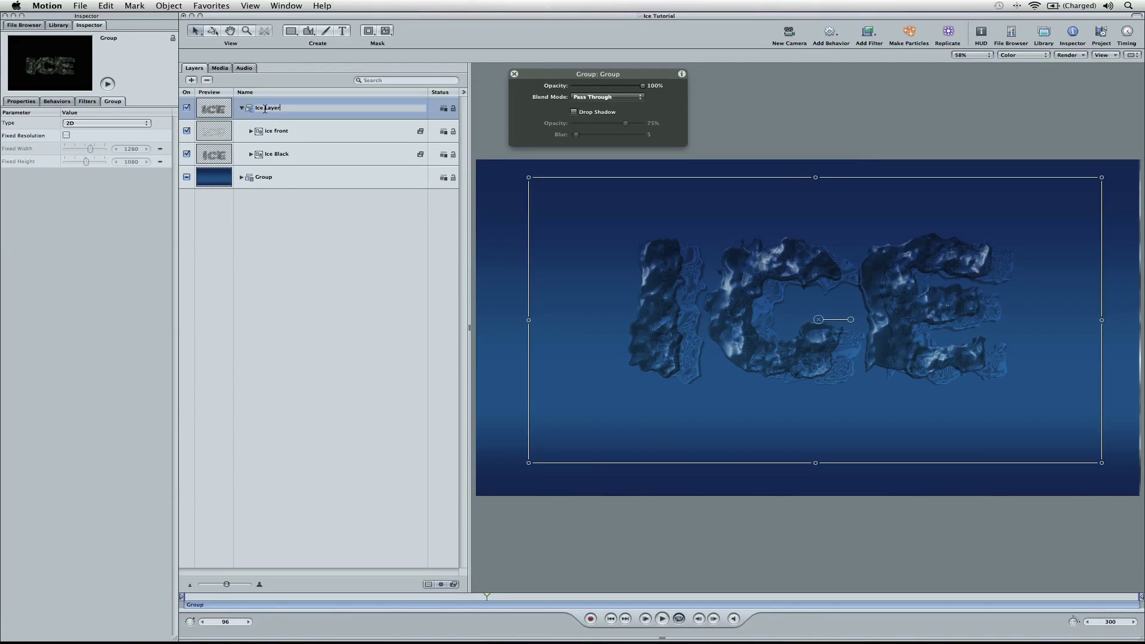
key("Return")
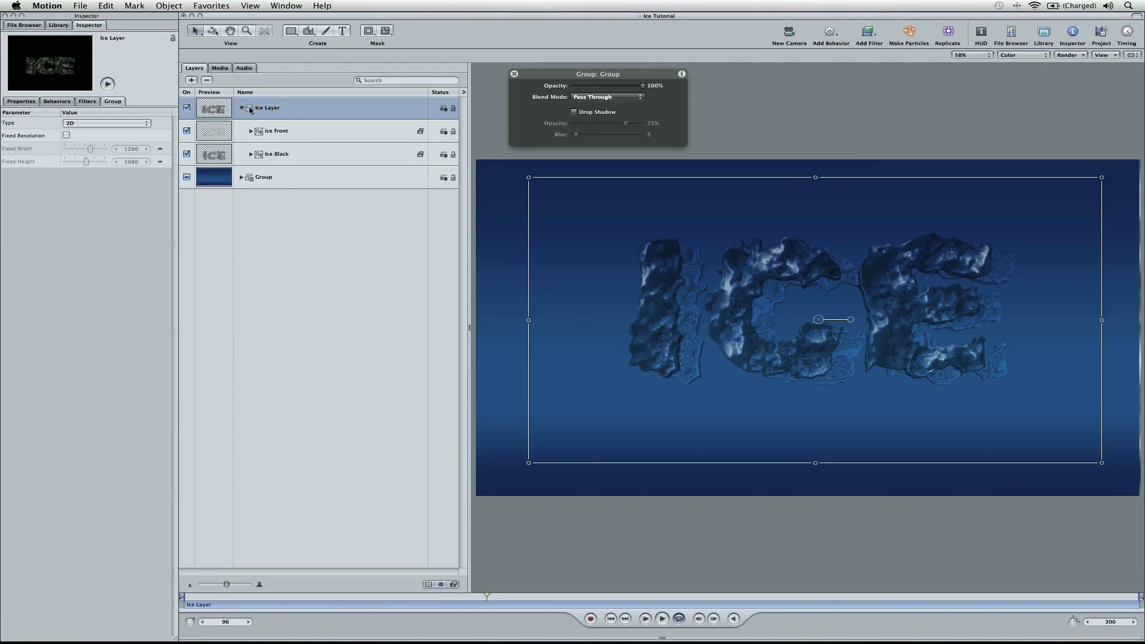
Collapse Ice Layer and clone it into a new Group 1
left_click(241, 108)
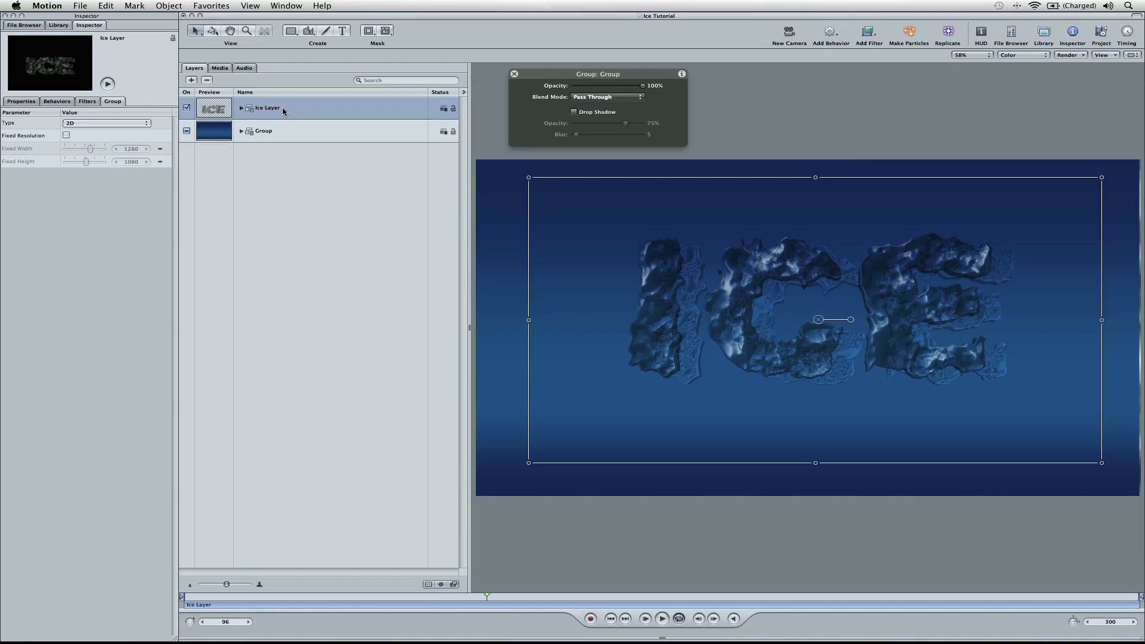
key("k")
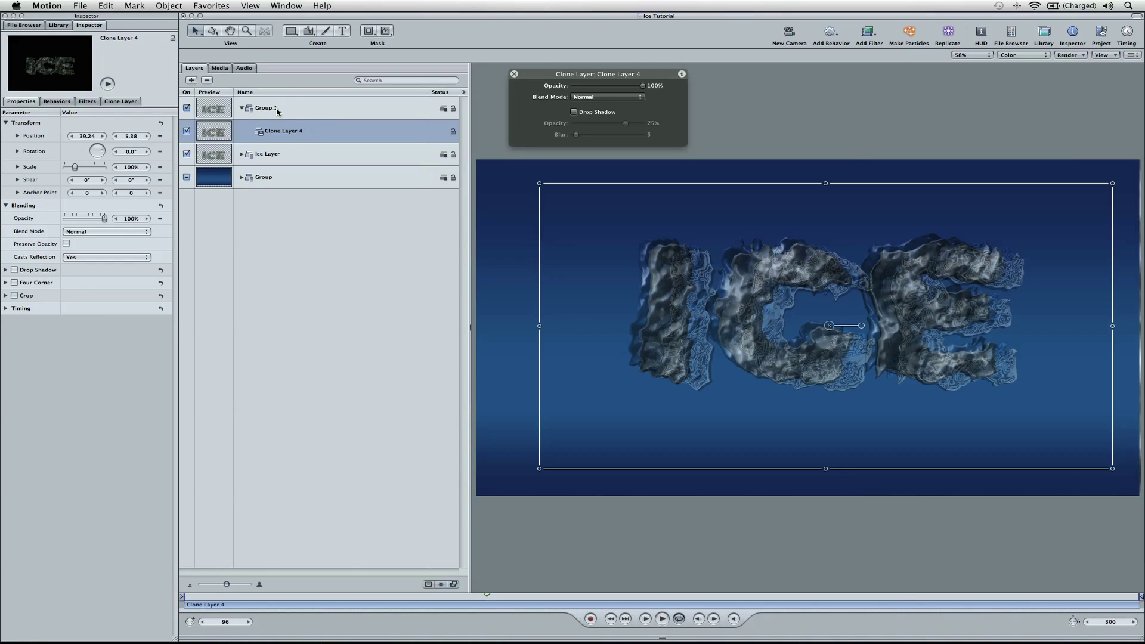
left_click(277, 110)
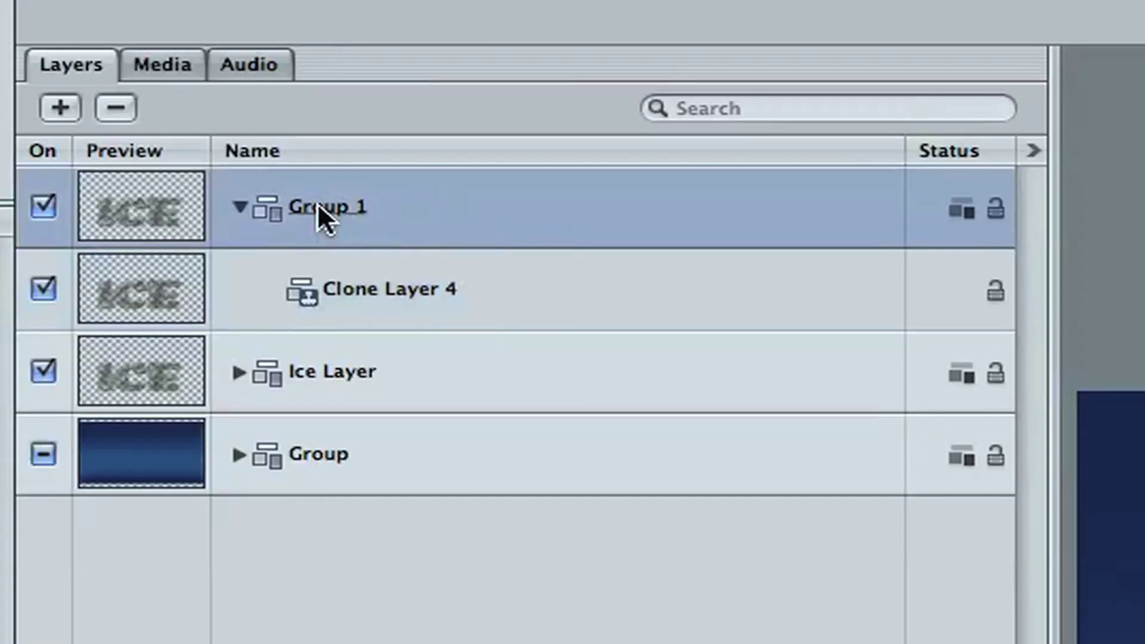
Rename Group 1 to 'reflection' and move it beneath Ice Layer
left_click(317, 203)
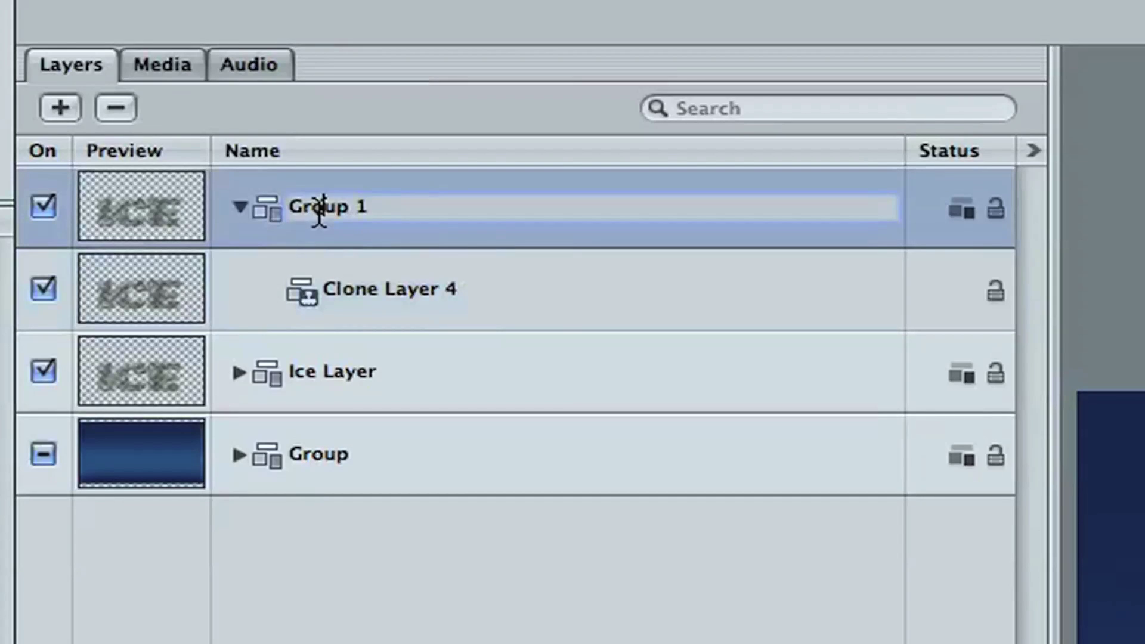
type("reflection")
key("Return")
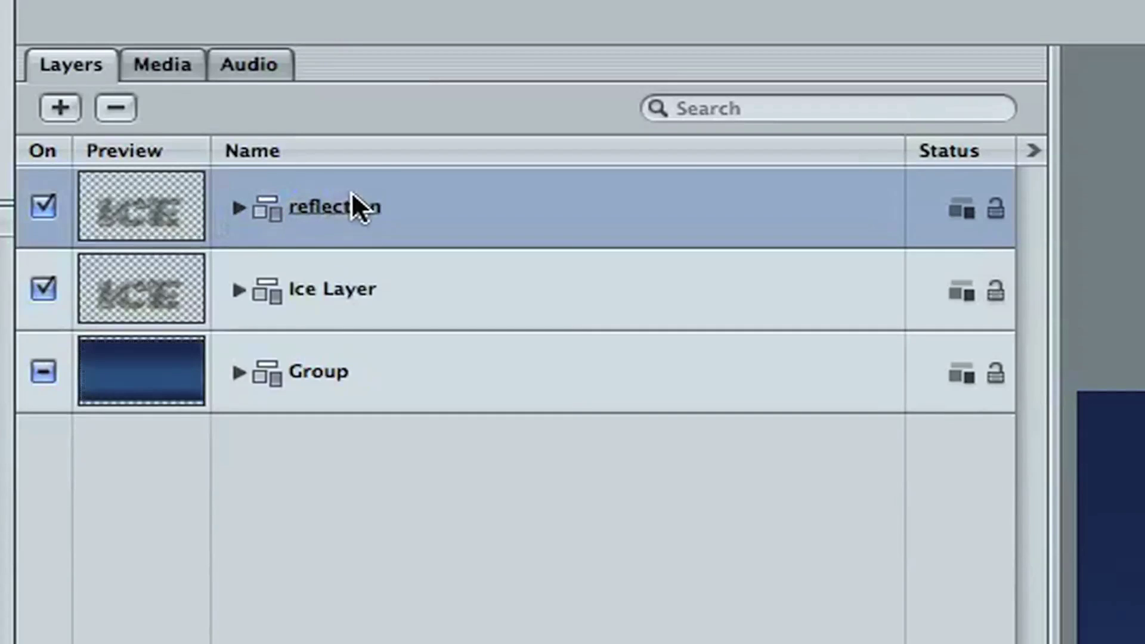
mouse_move(351, 204)
left_mouse_down()
mouse_move(294, 306)
mouse_move(216, 332)
left_mouse_up()
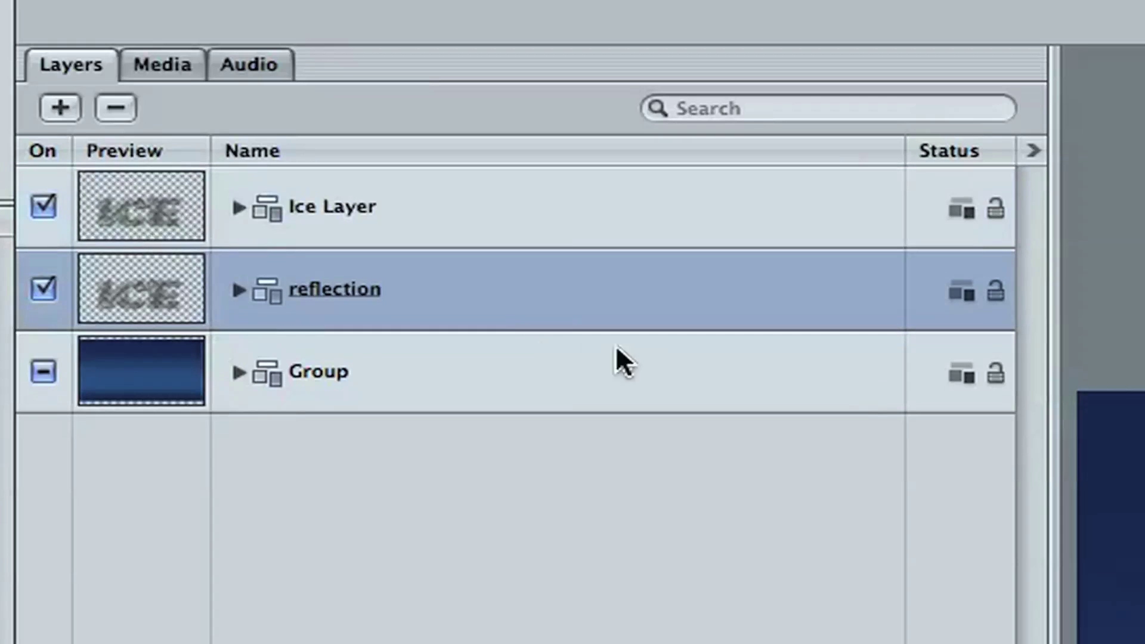
Flip Clone Layer 4 with 180° Y and Z rotation and move it below the ICE text
left_click(238, 291)
left_click(394, 387)
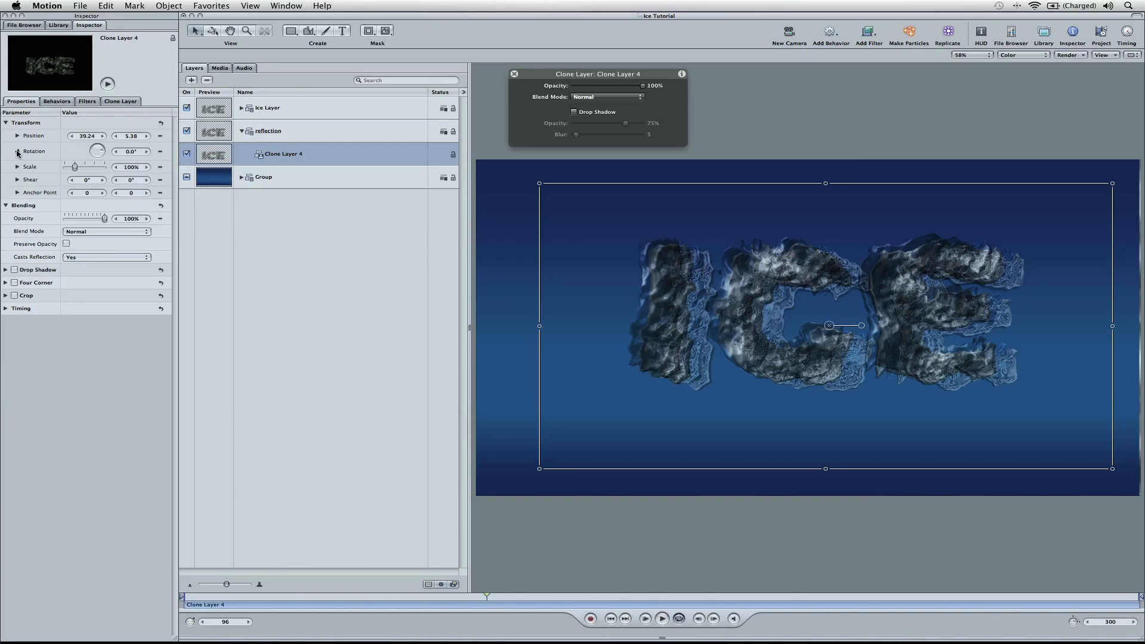
left_click(18, 151)
left_click(131, 187)
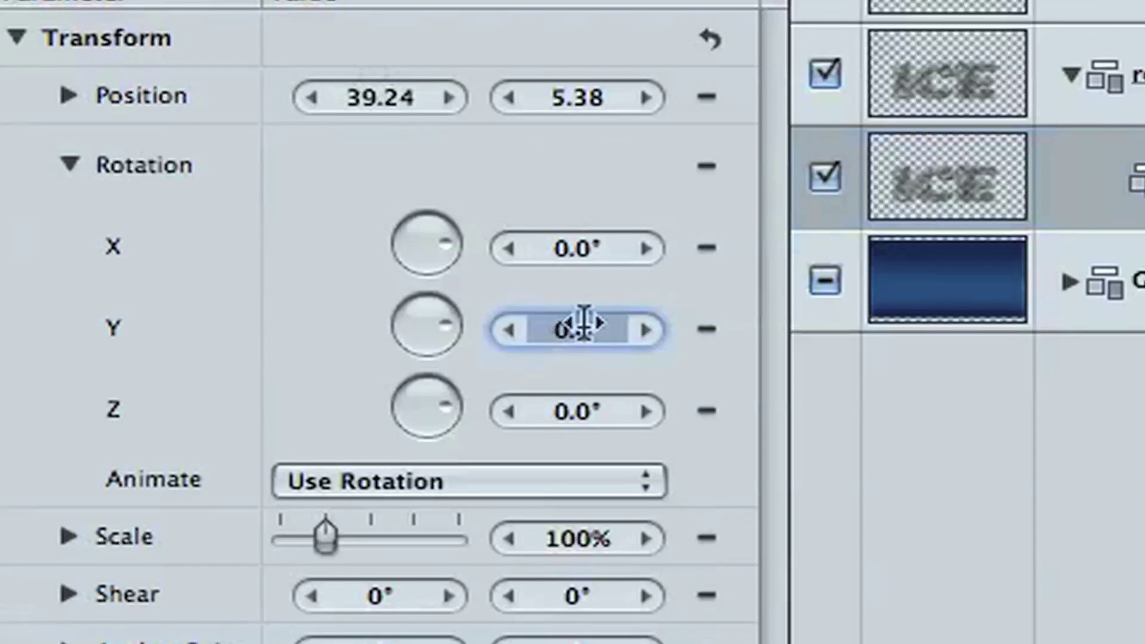
type("180")
key("Return")
left_click(583, 411)
type("1")
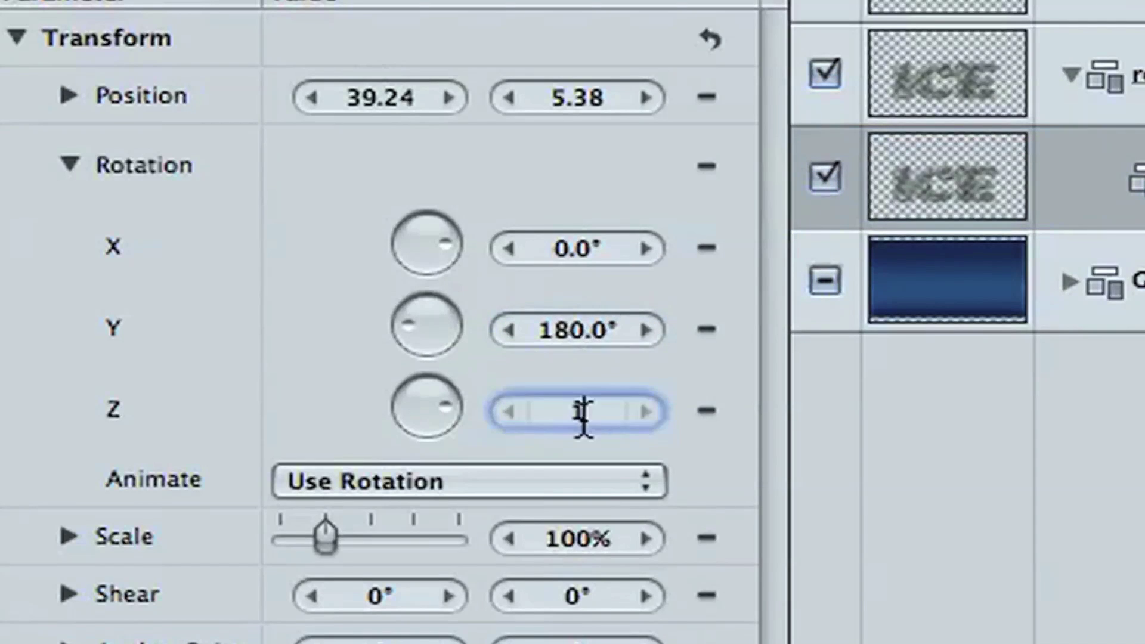
type("80")
key("Return")
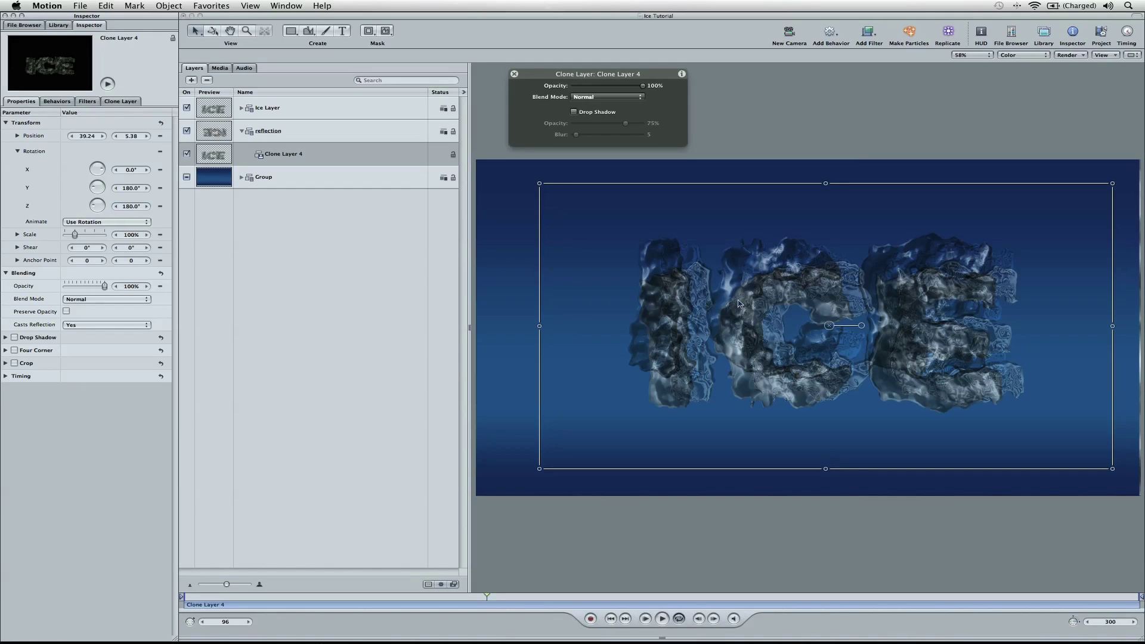
mouse_move(782, 276)
left_mouse_down()
mouse_move(783, 378)
mouse_move(771, 378)
left_mouse_up()
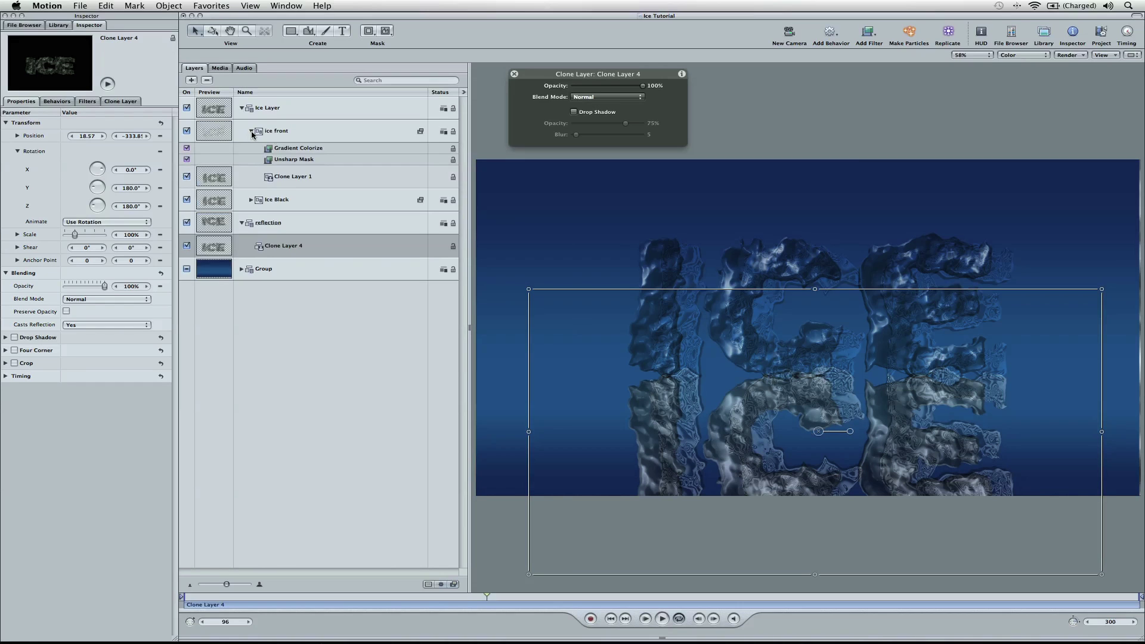
Nudge the ice front group to about −30.85, 28.44, then collapse ice front and Ice Layer
left_click(289, 176)
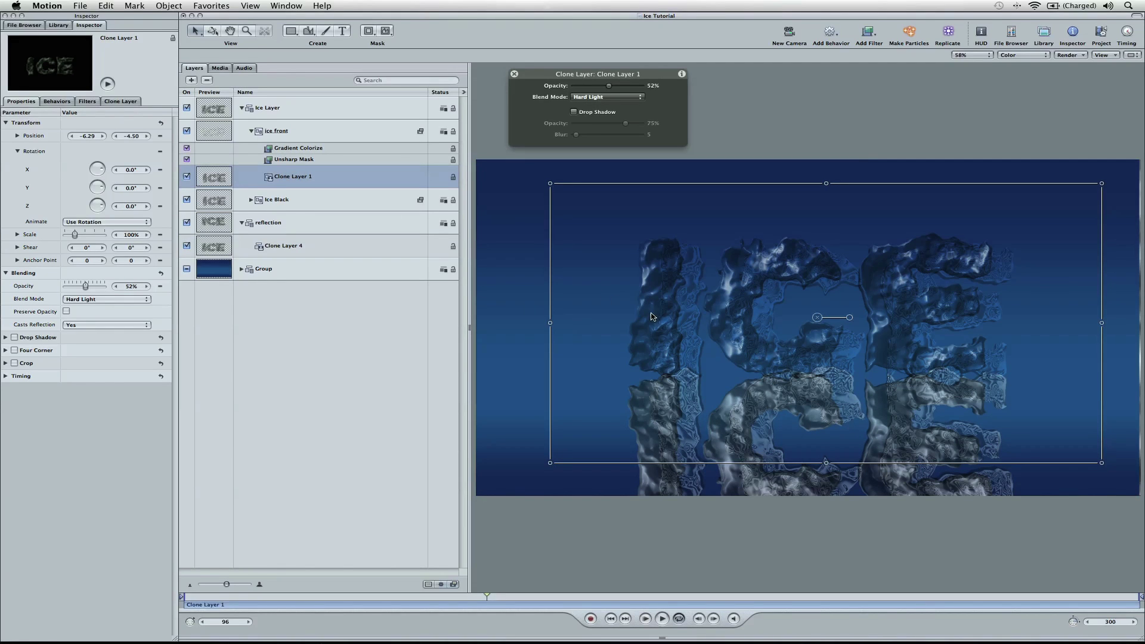
left_click(370, 132)
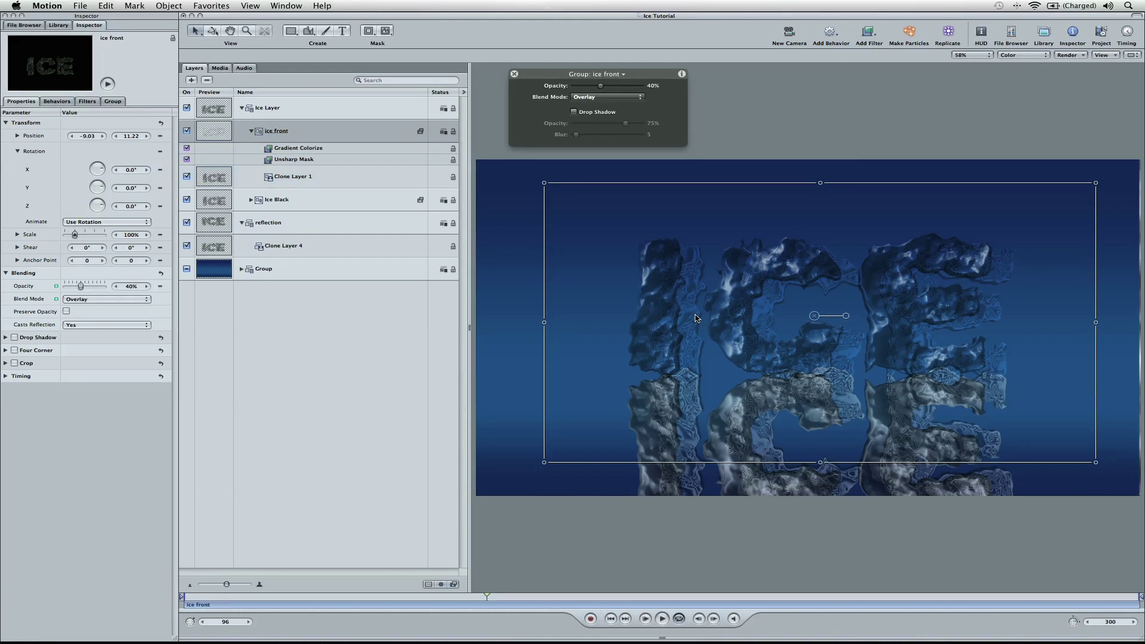
left_click_drag(695, 317, 683, 309)
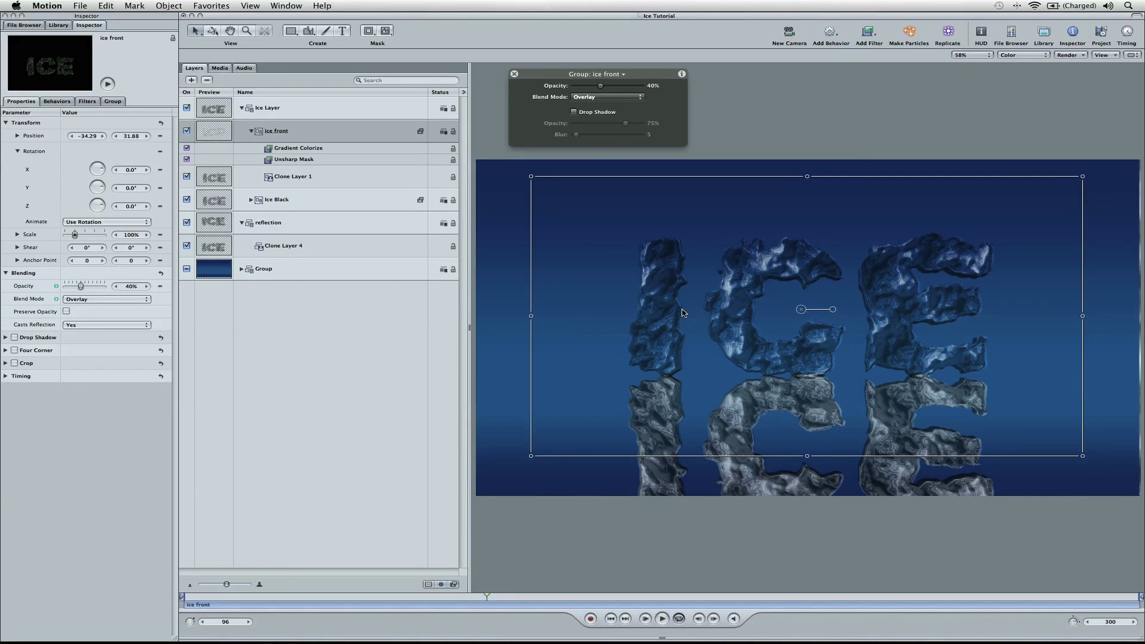
left_click_drag(682, 313, 684, 315)
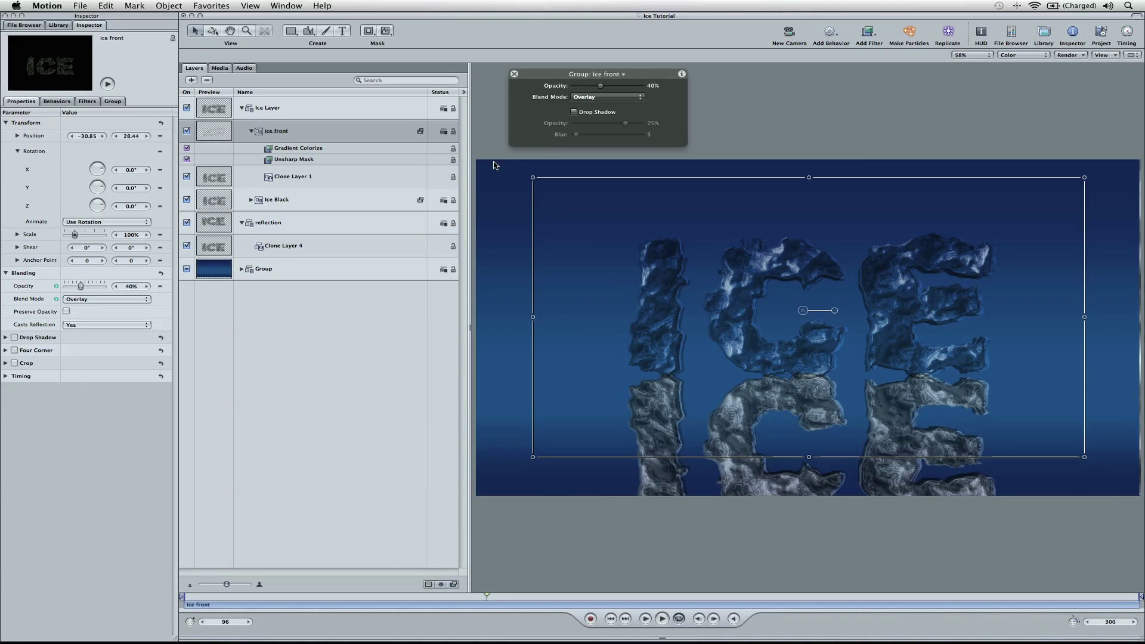
left_click(251, 131)
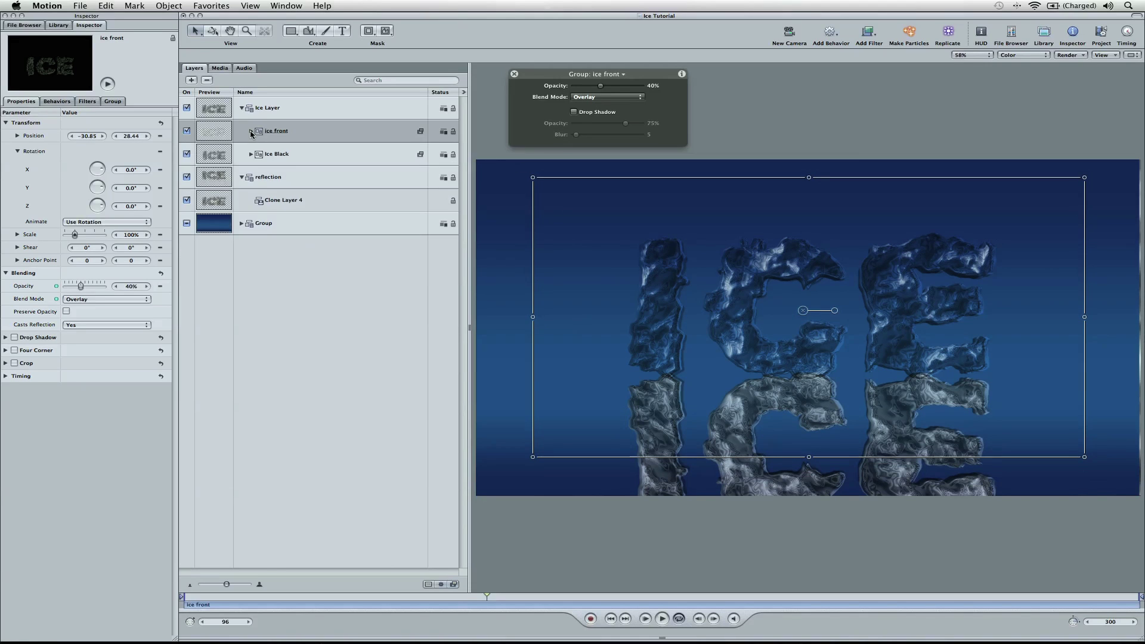
left_click(241, 108)
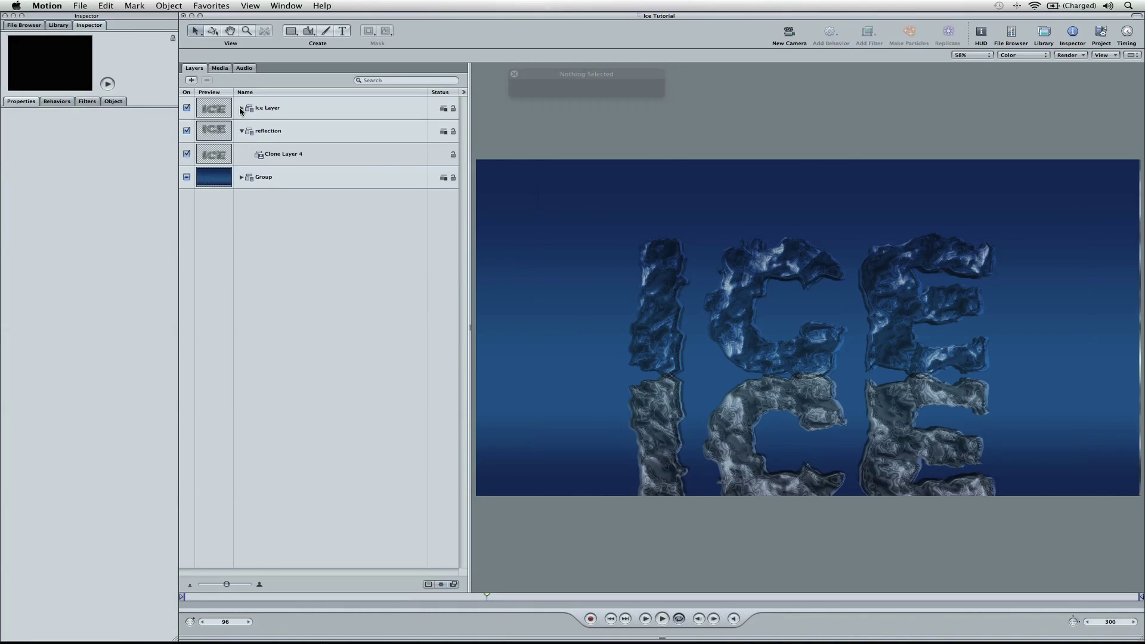
Add a Gradient Blur filter to the reflection group
left_click(307, 132)
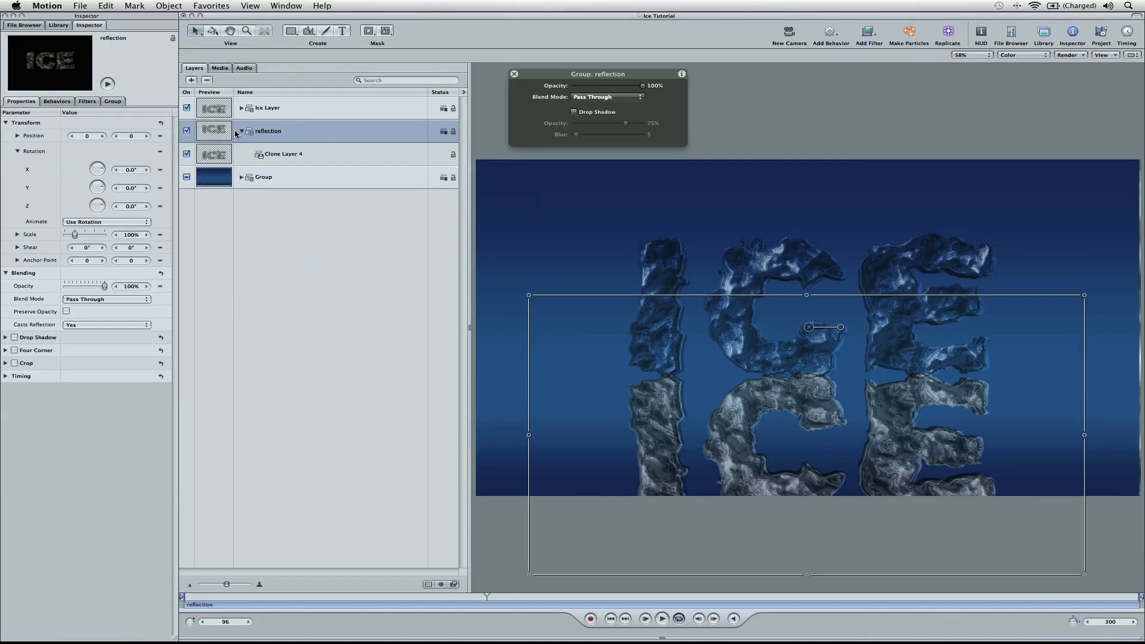
left_click(241, 131)
left_click(865, 35)
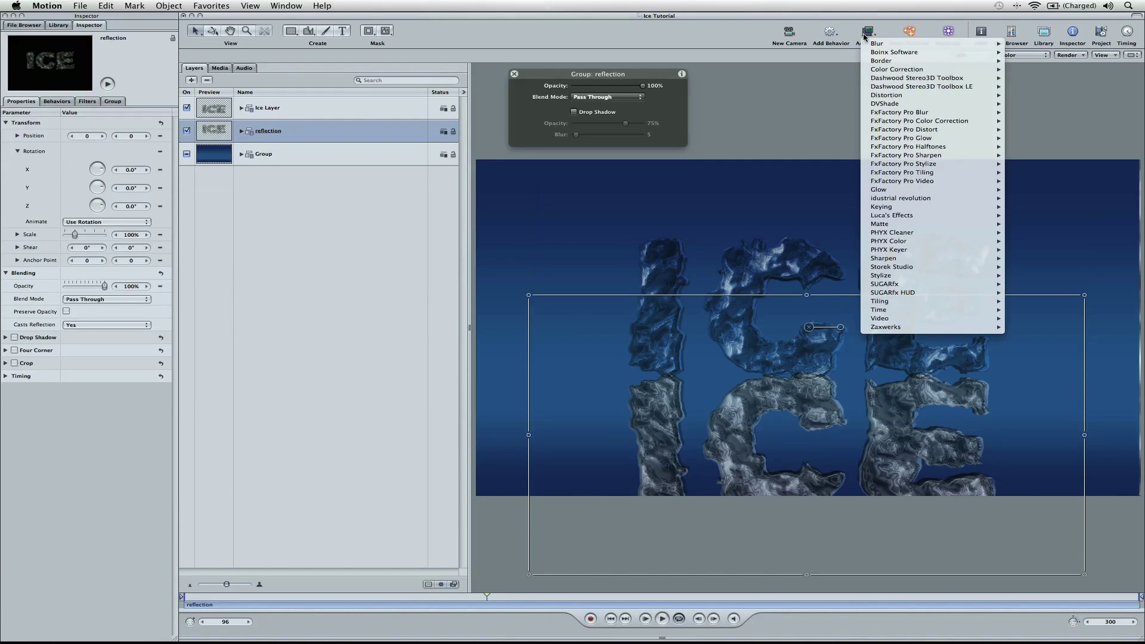
mouse_move(882, 44)
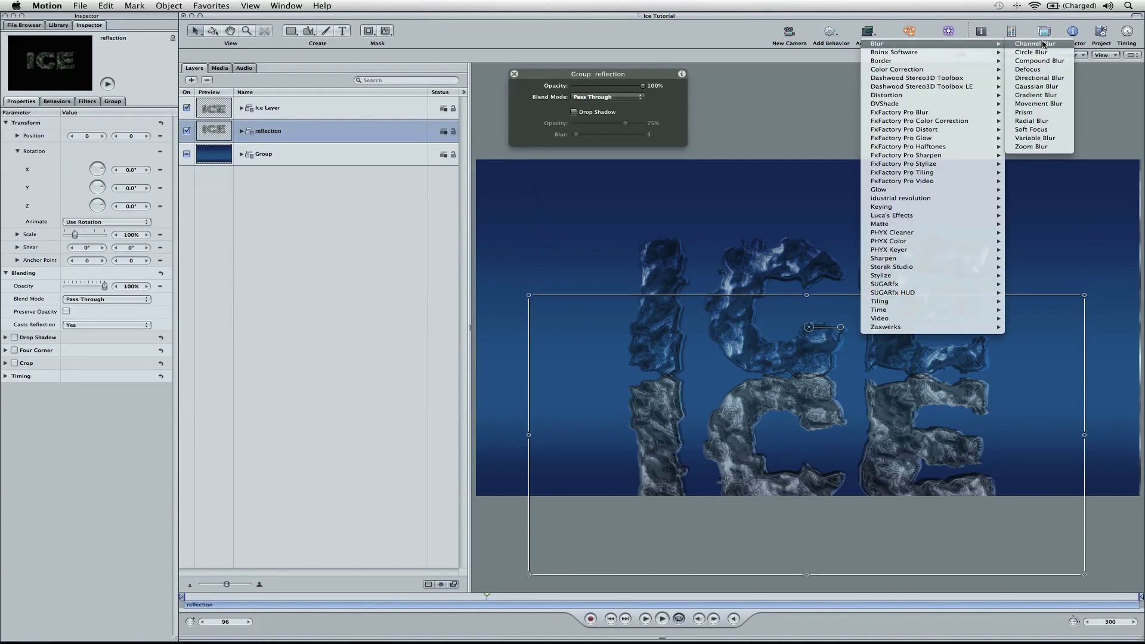
left_click(1046, 95)
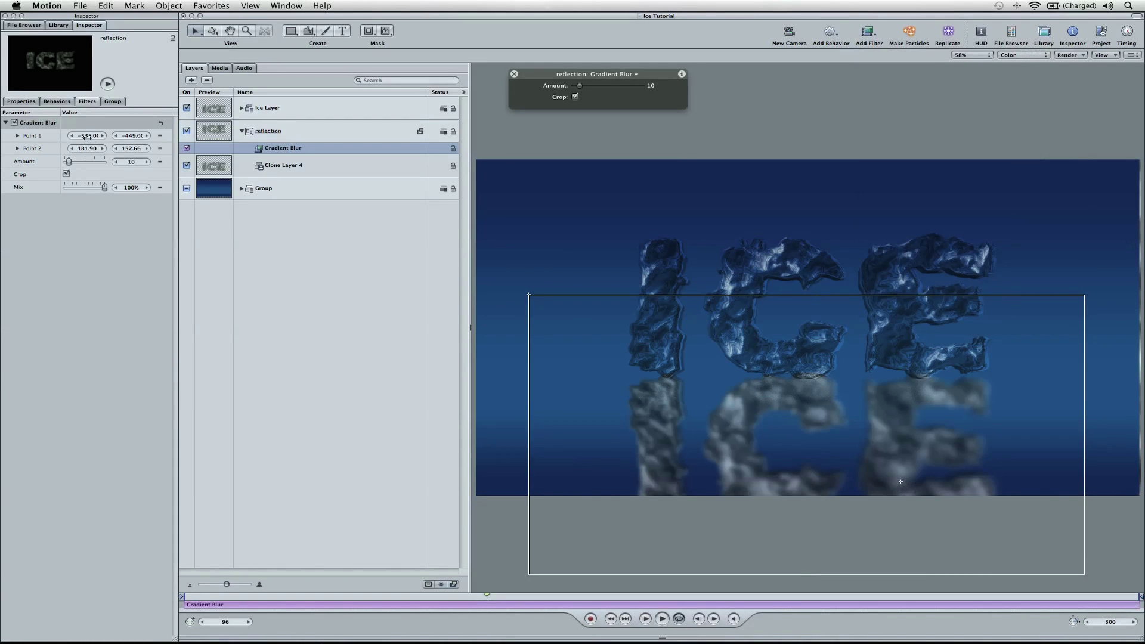
Place the sharp blur point at the letters' base and the full-blur point near the reflection's bottom
left_click(88, 135)
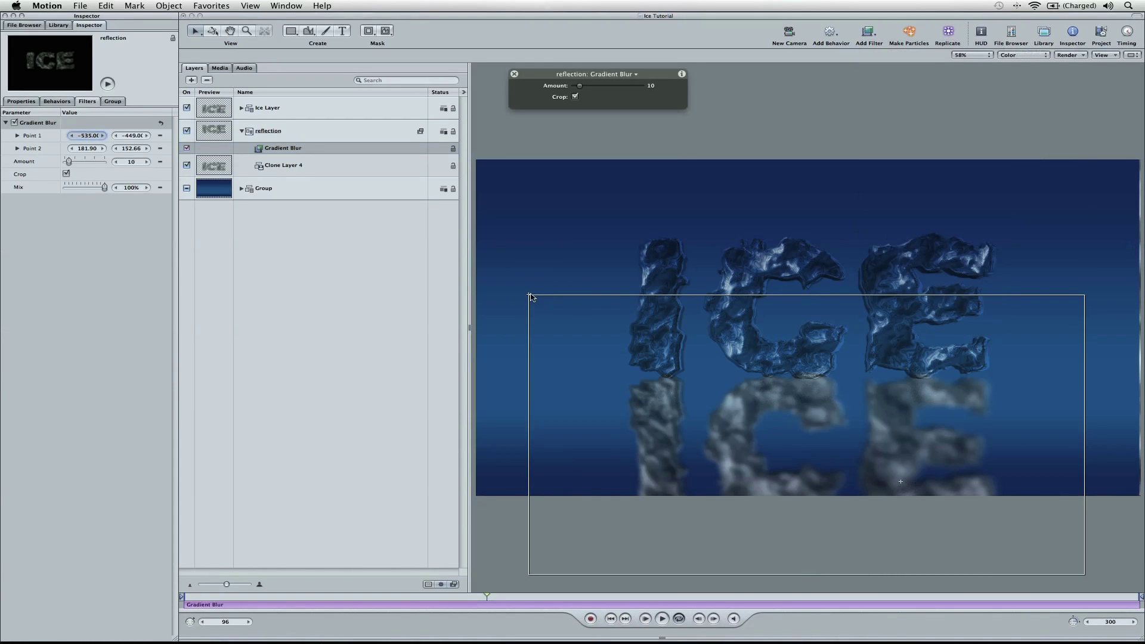
left_click_drag(530, 296, 804, 376)
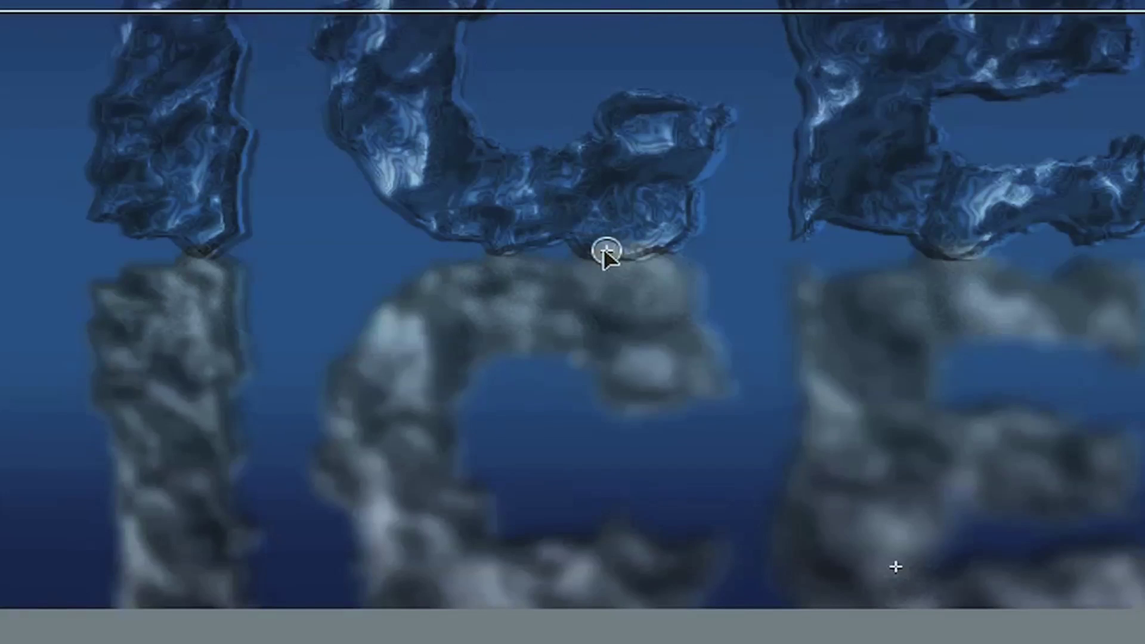
left_click_drag(605, 252, 603, 238)
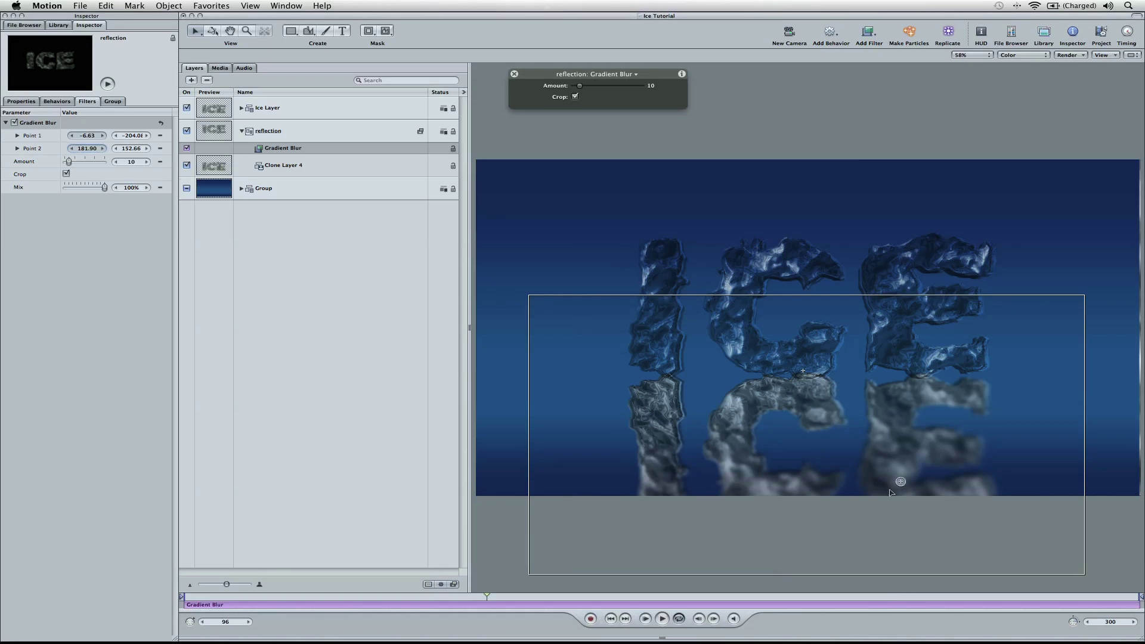
left_click_drag(900, 482, 821, 501)
Group the Ice Layer and reflection layers together with Cmd-Shift-G
left_click(241, 131)
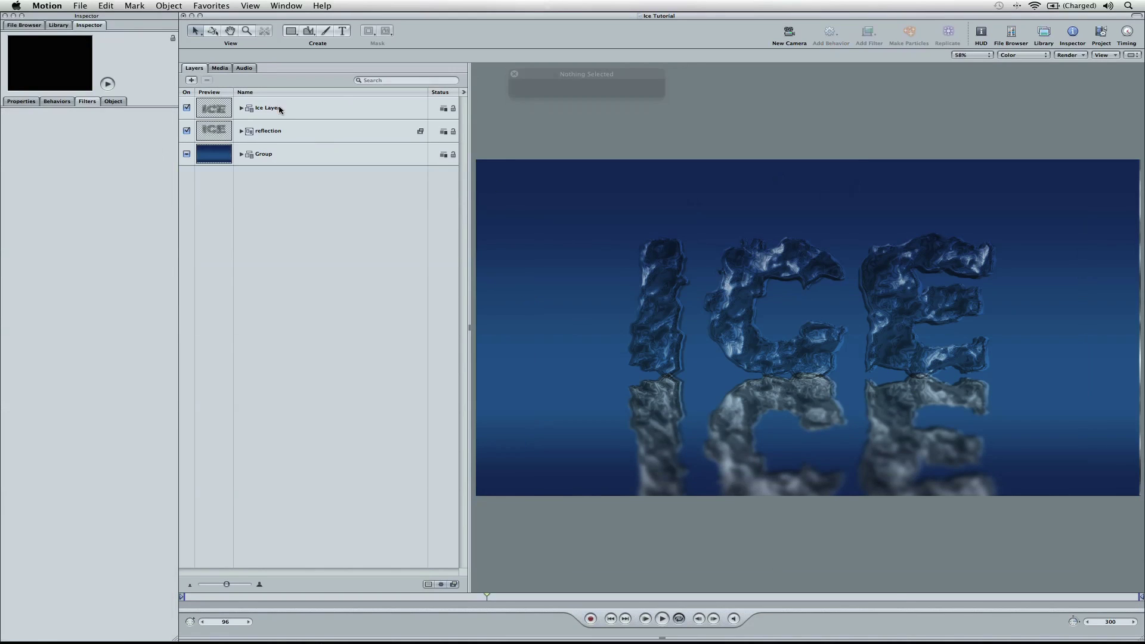
right_click(275, 199)
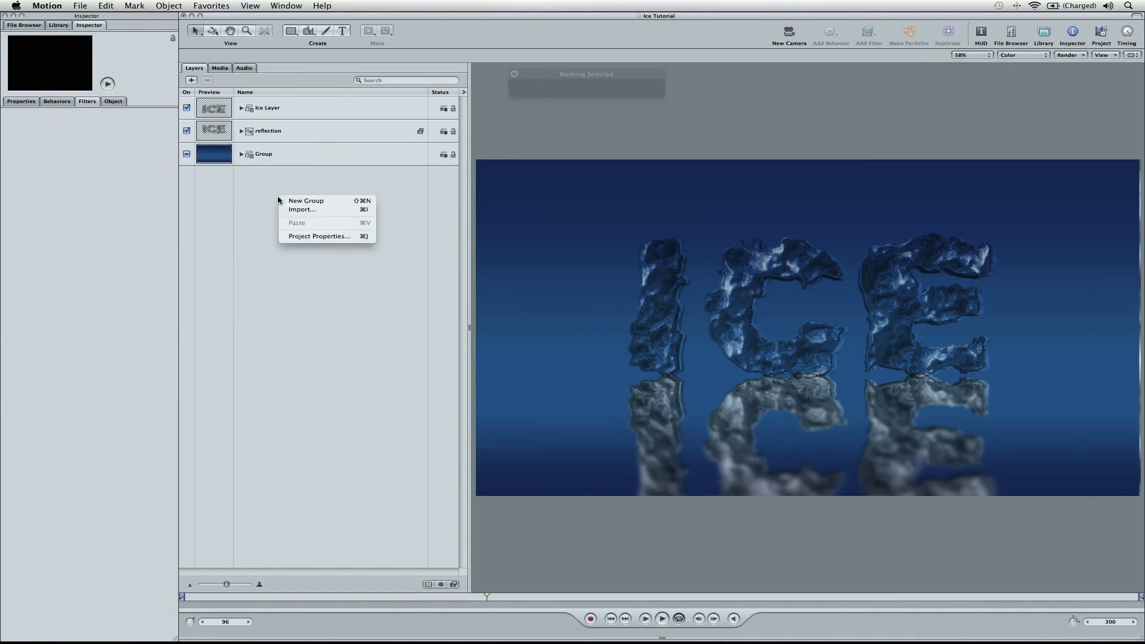
left_click(293, 131)
left_click(299, 111, "shift")
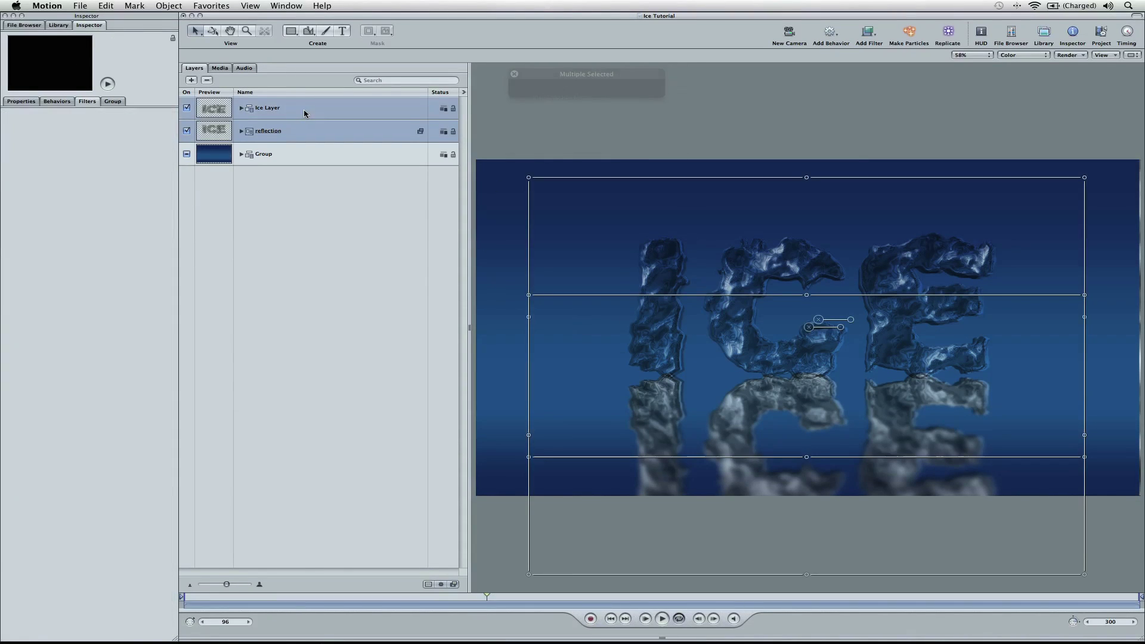
key("super+shift+g")
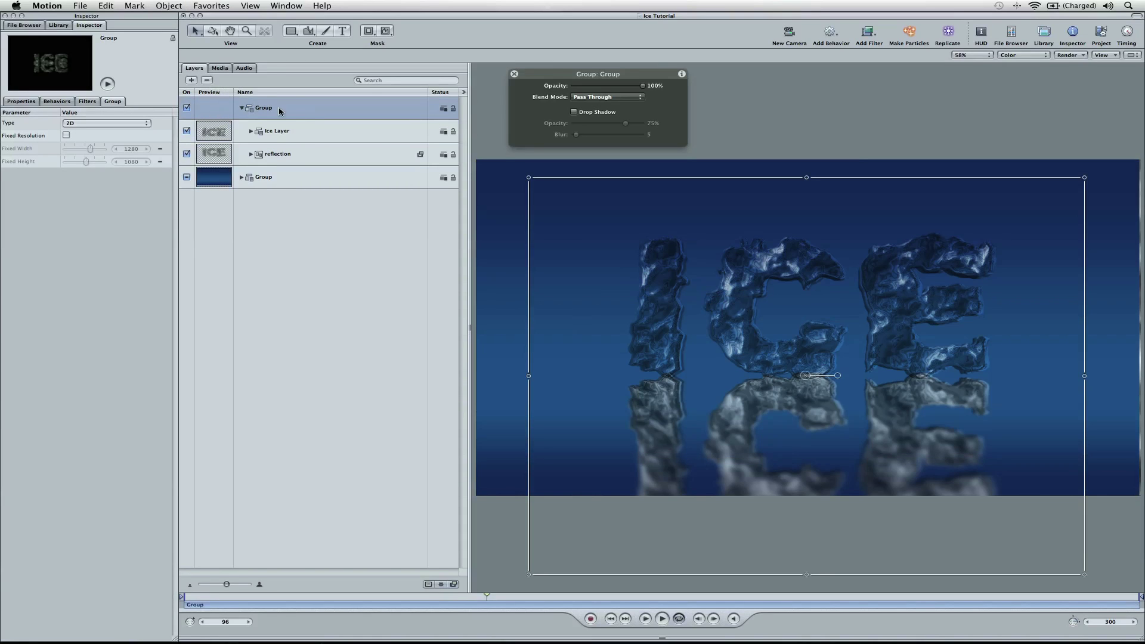
Scale the new group to 92% and recentre it within the frame
left_click(769, 302)
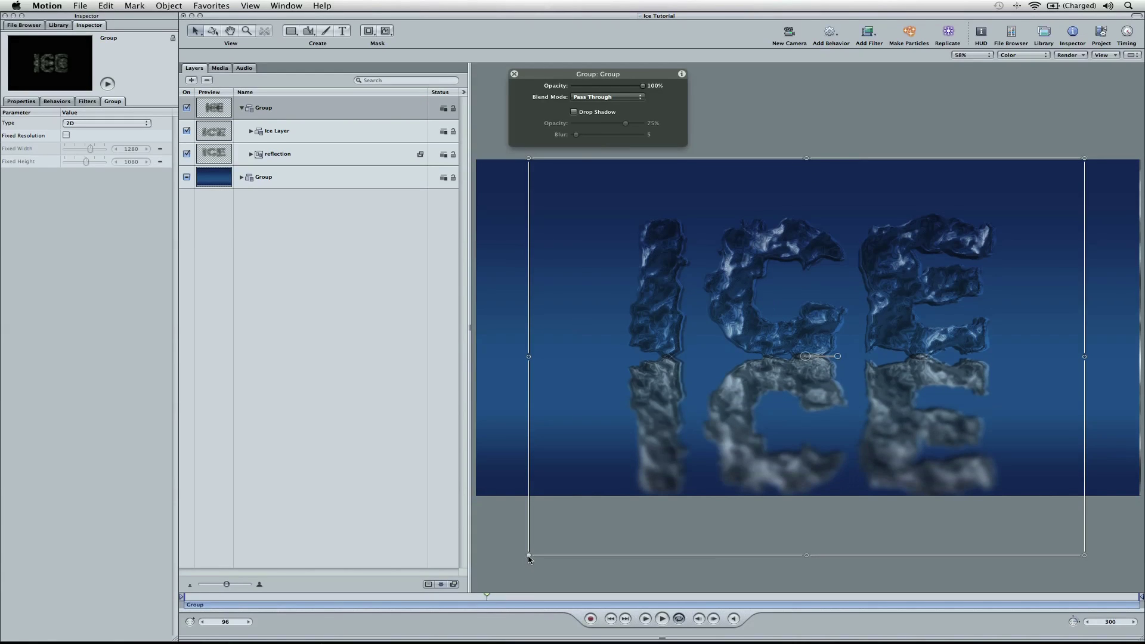
left_click_drag(528, 557, 572, 517)
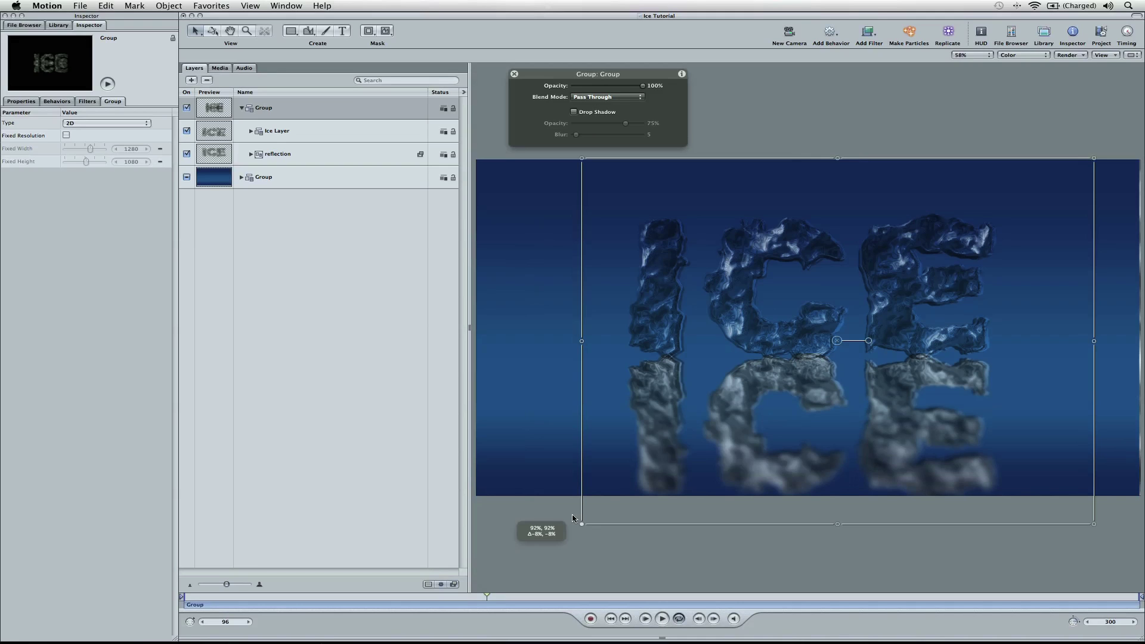
left_click_drag(823, 330, 783, 351)
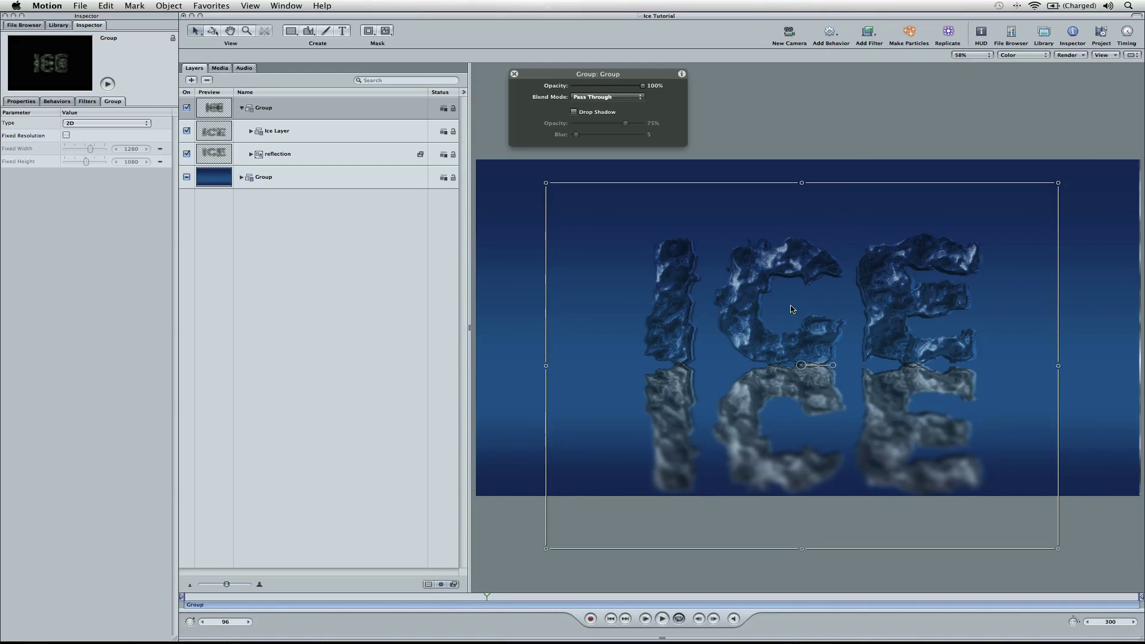
left_click(864, 127)
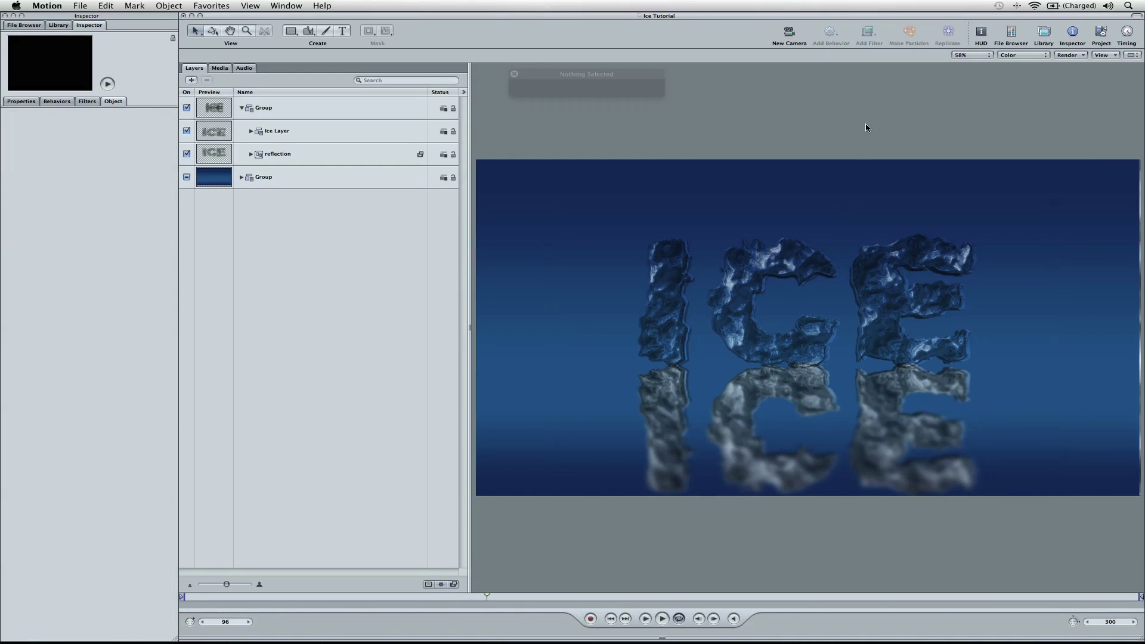